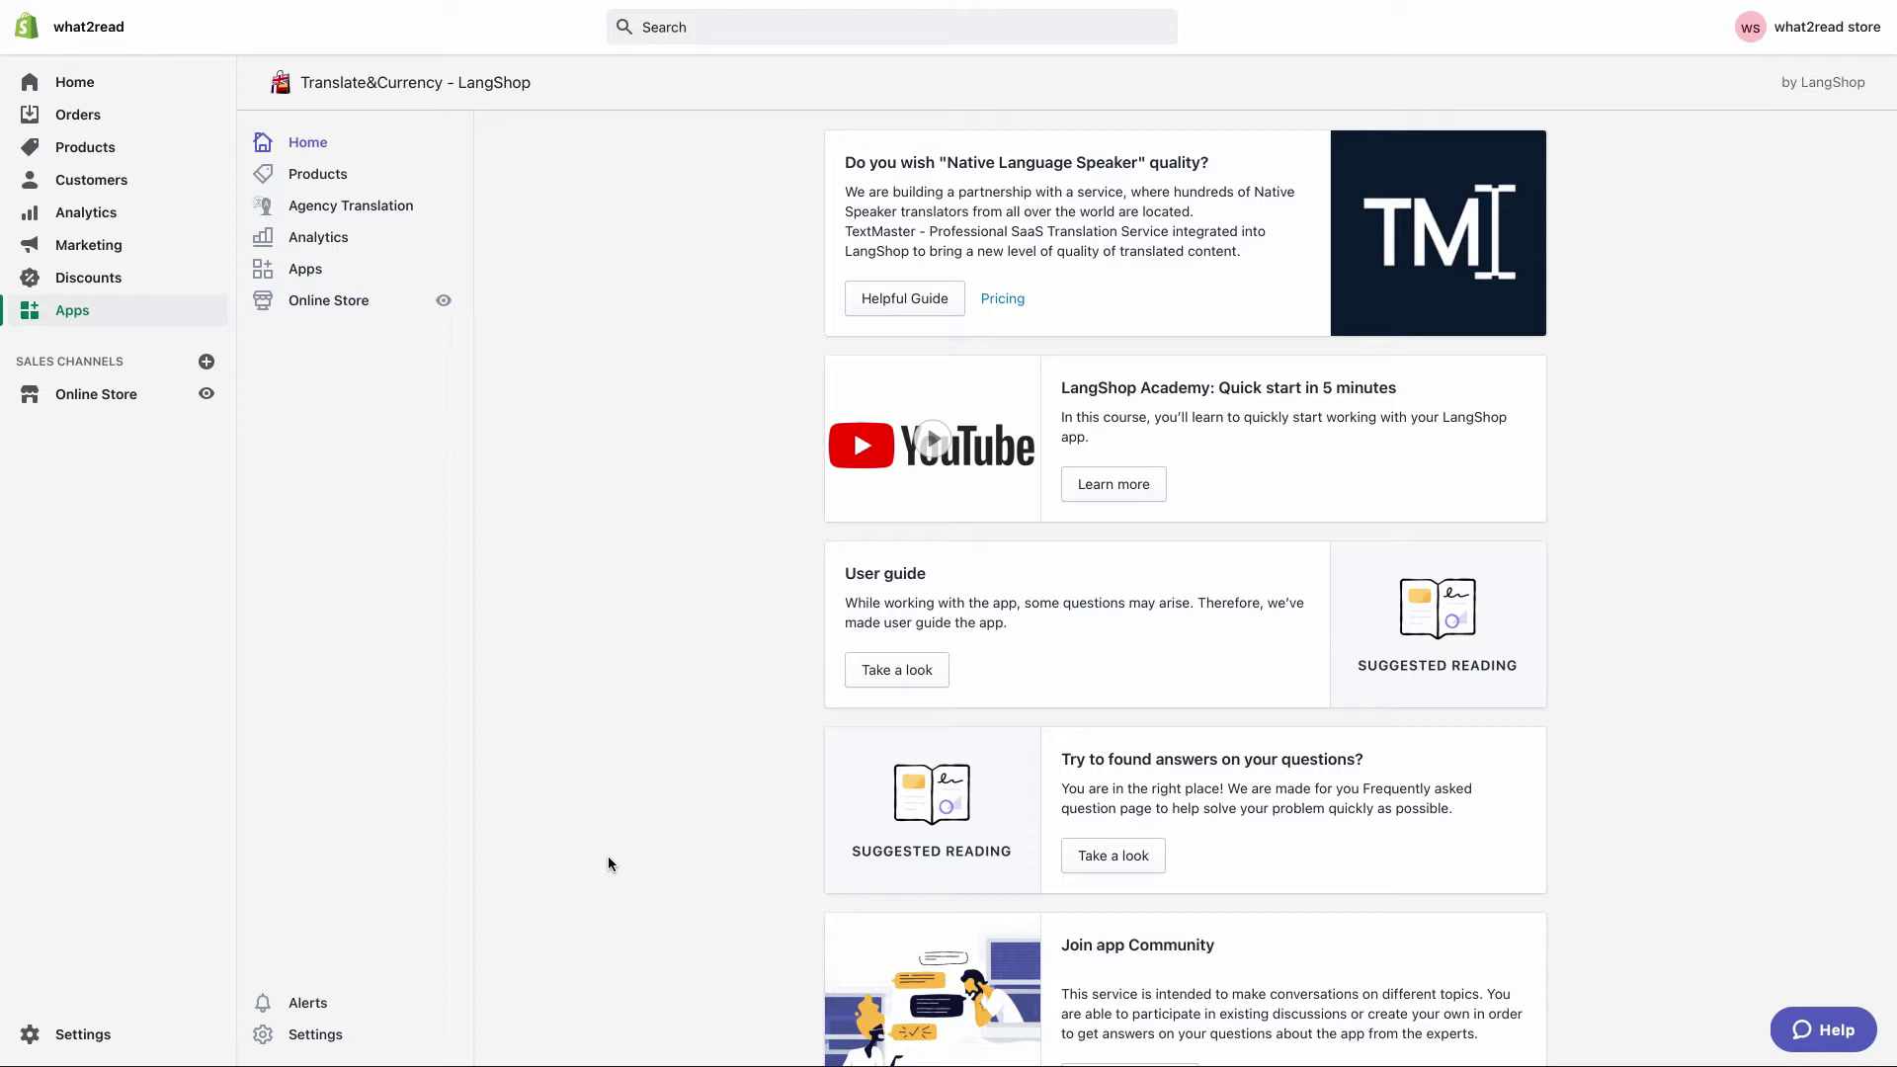
- Open the language selector configuration in LangShop's language settings and bring up the Desktop selector for customization
click(317, 1036)
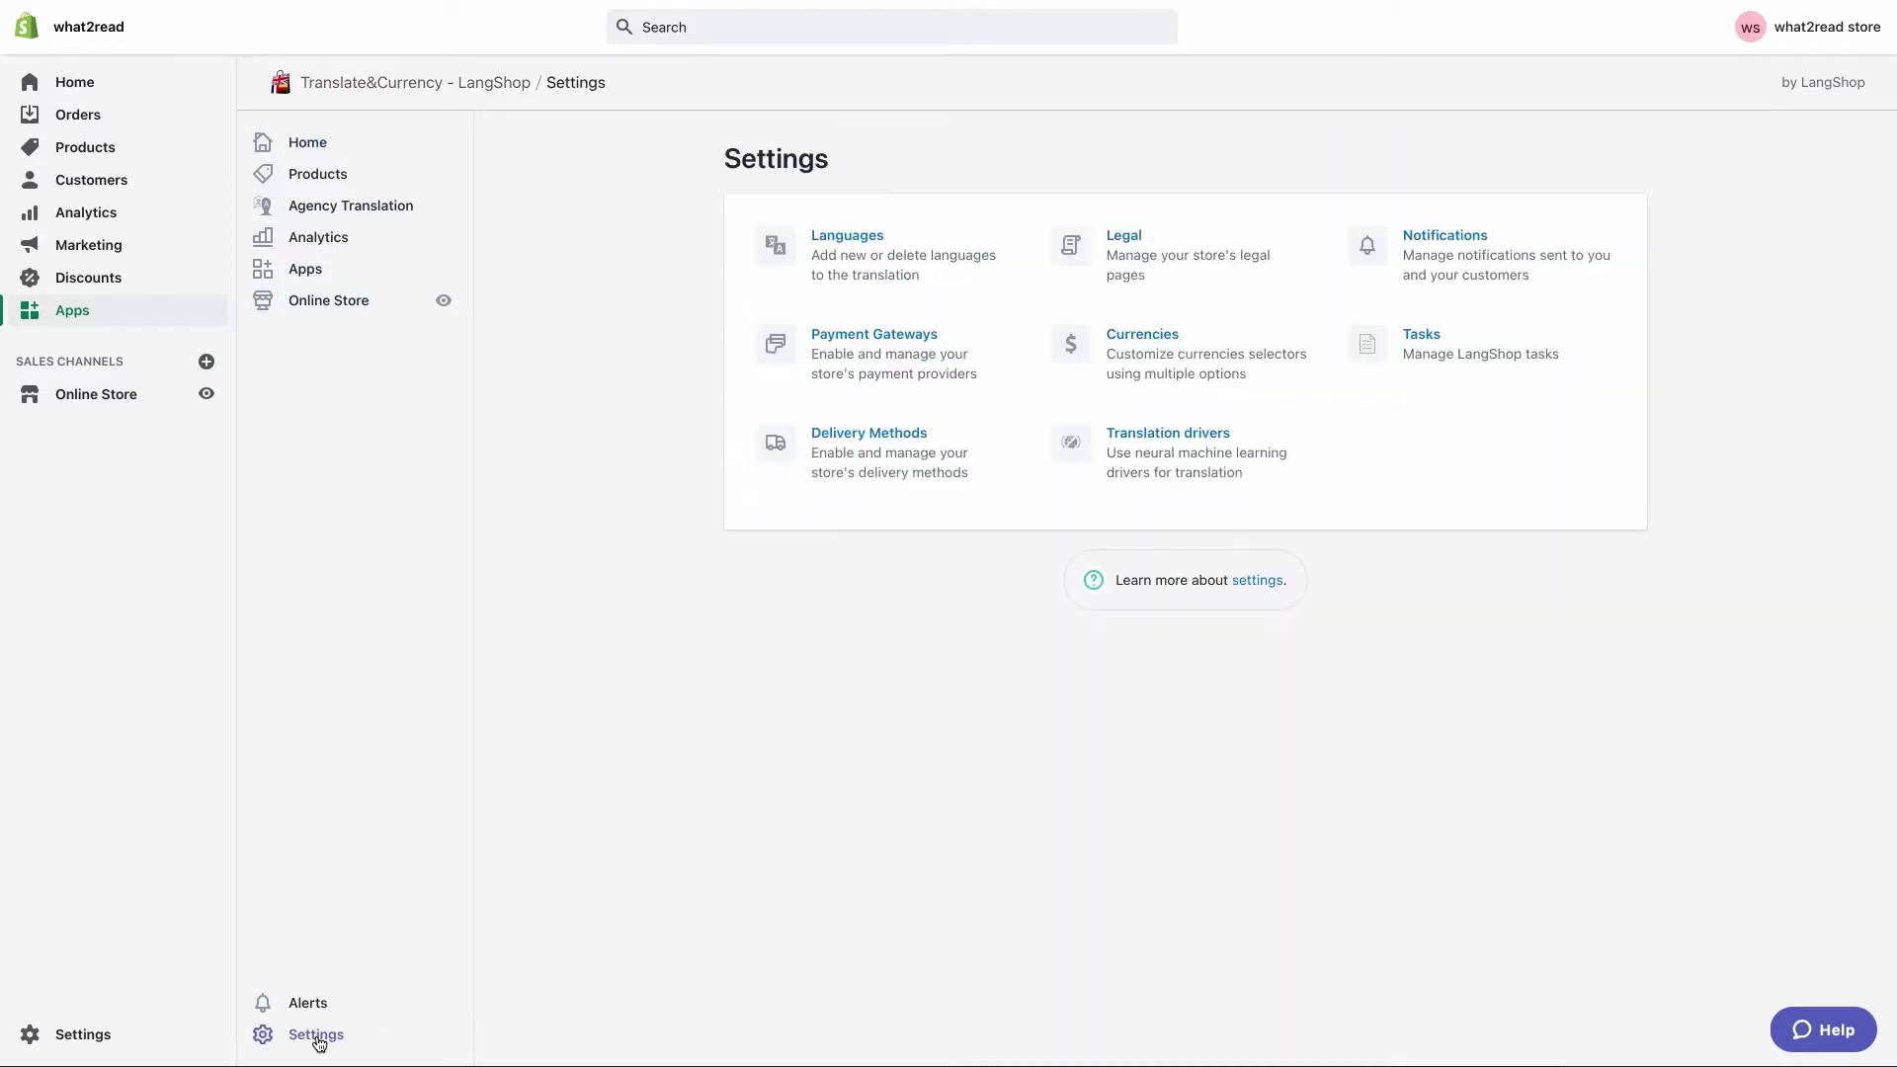
click(778, 279)
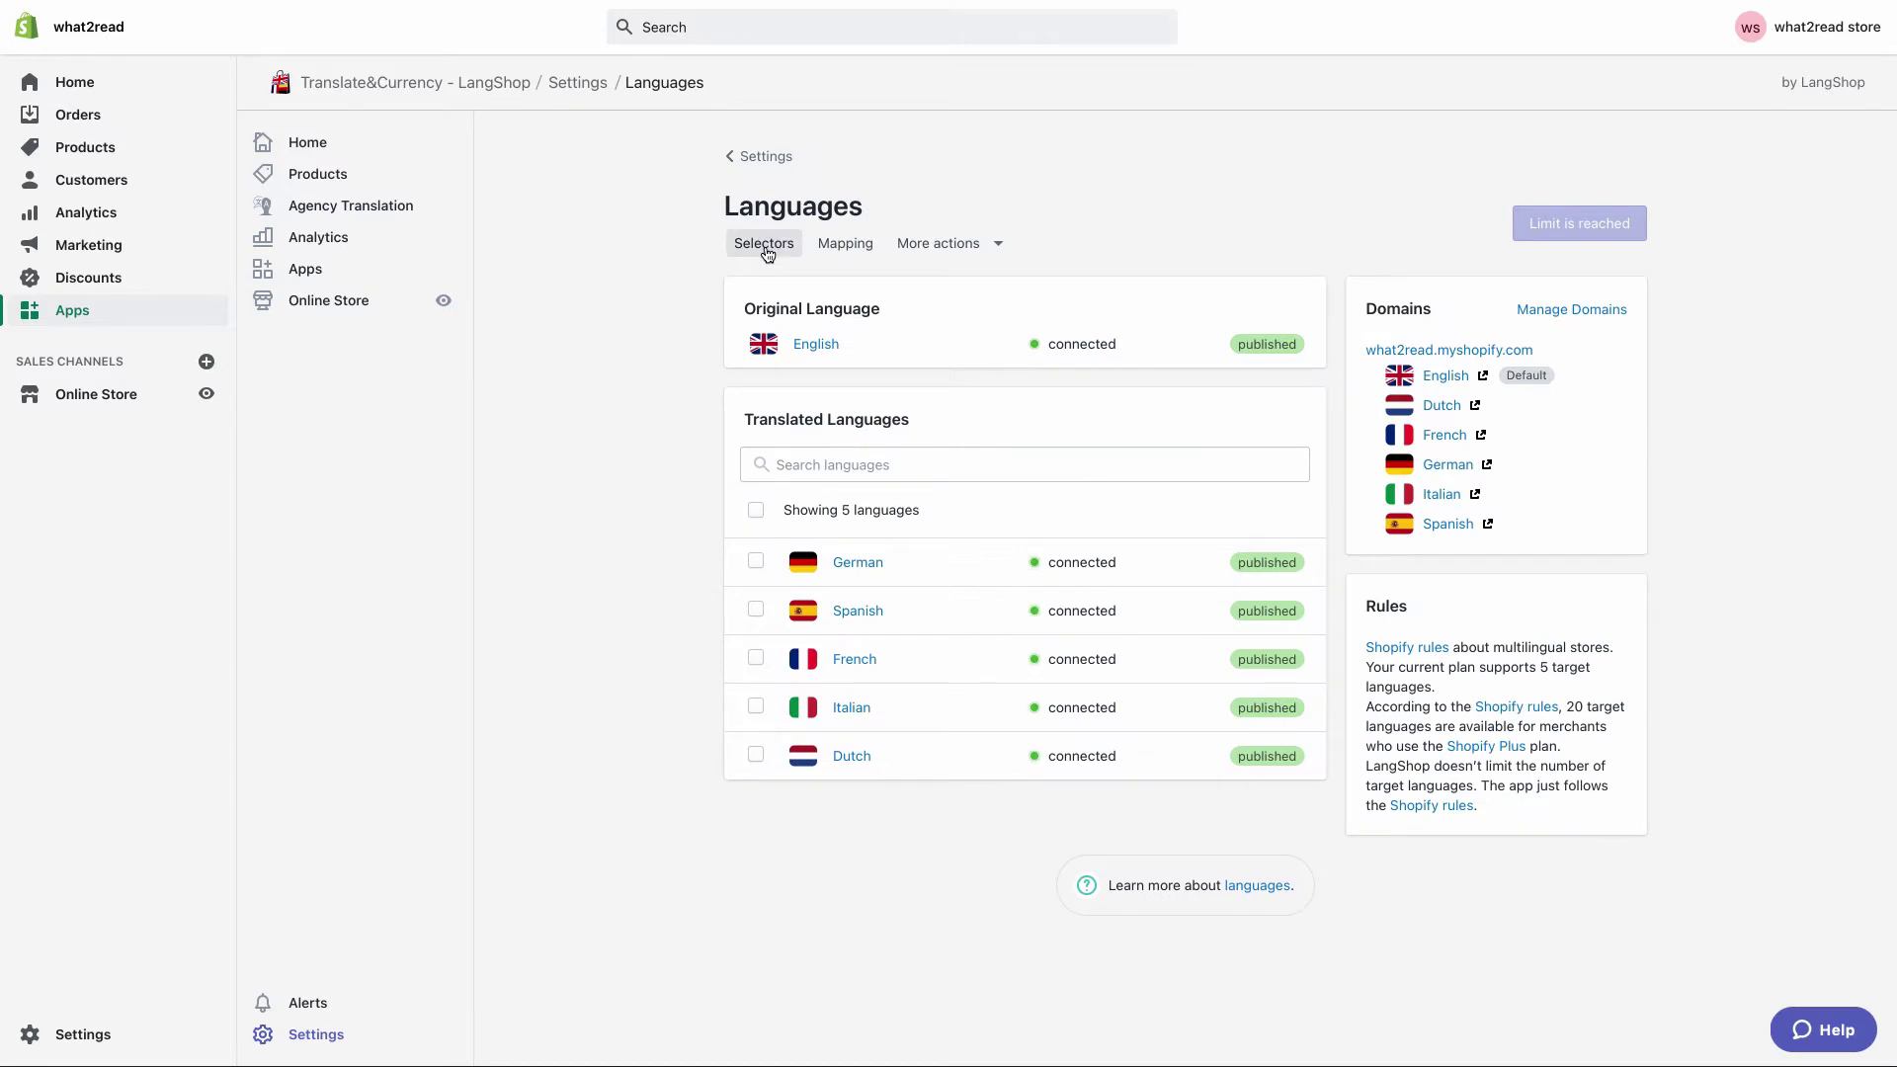
click(763, 244)
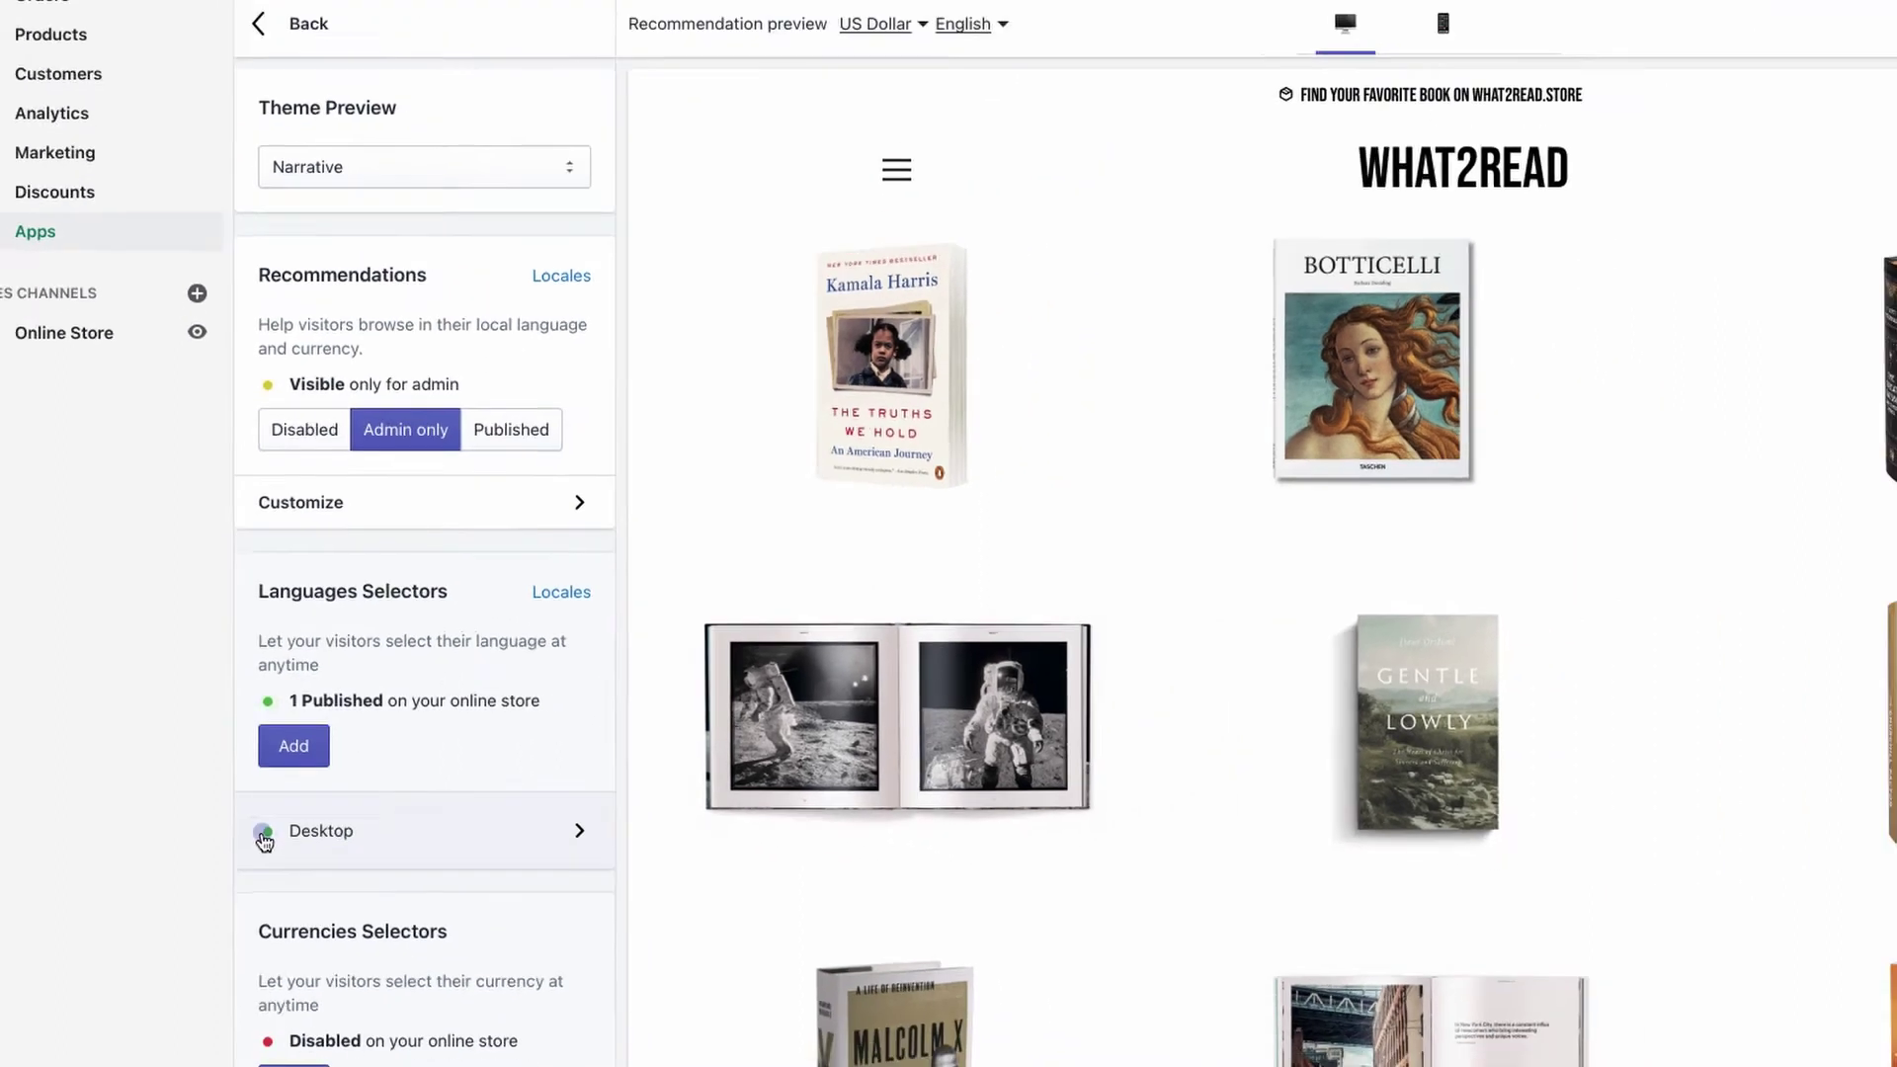
click(259, 865)
scroll(263, 815, down, 1)
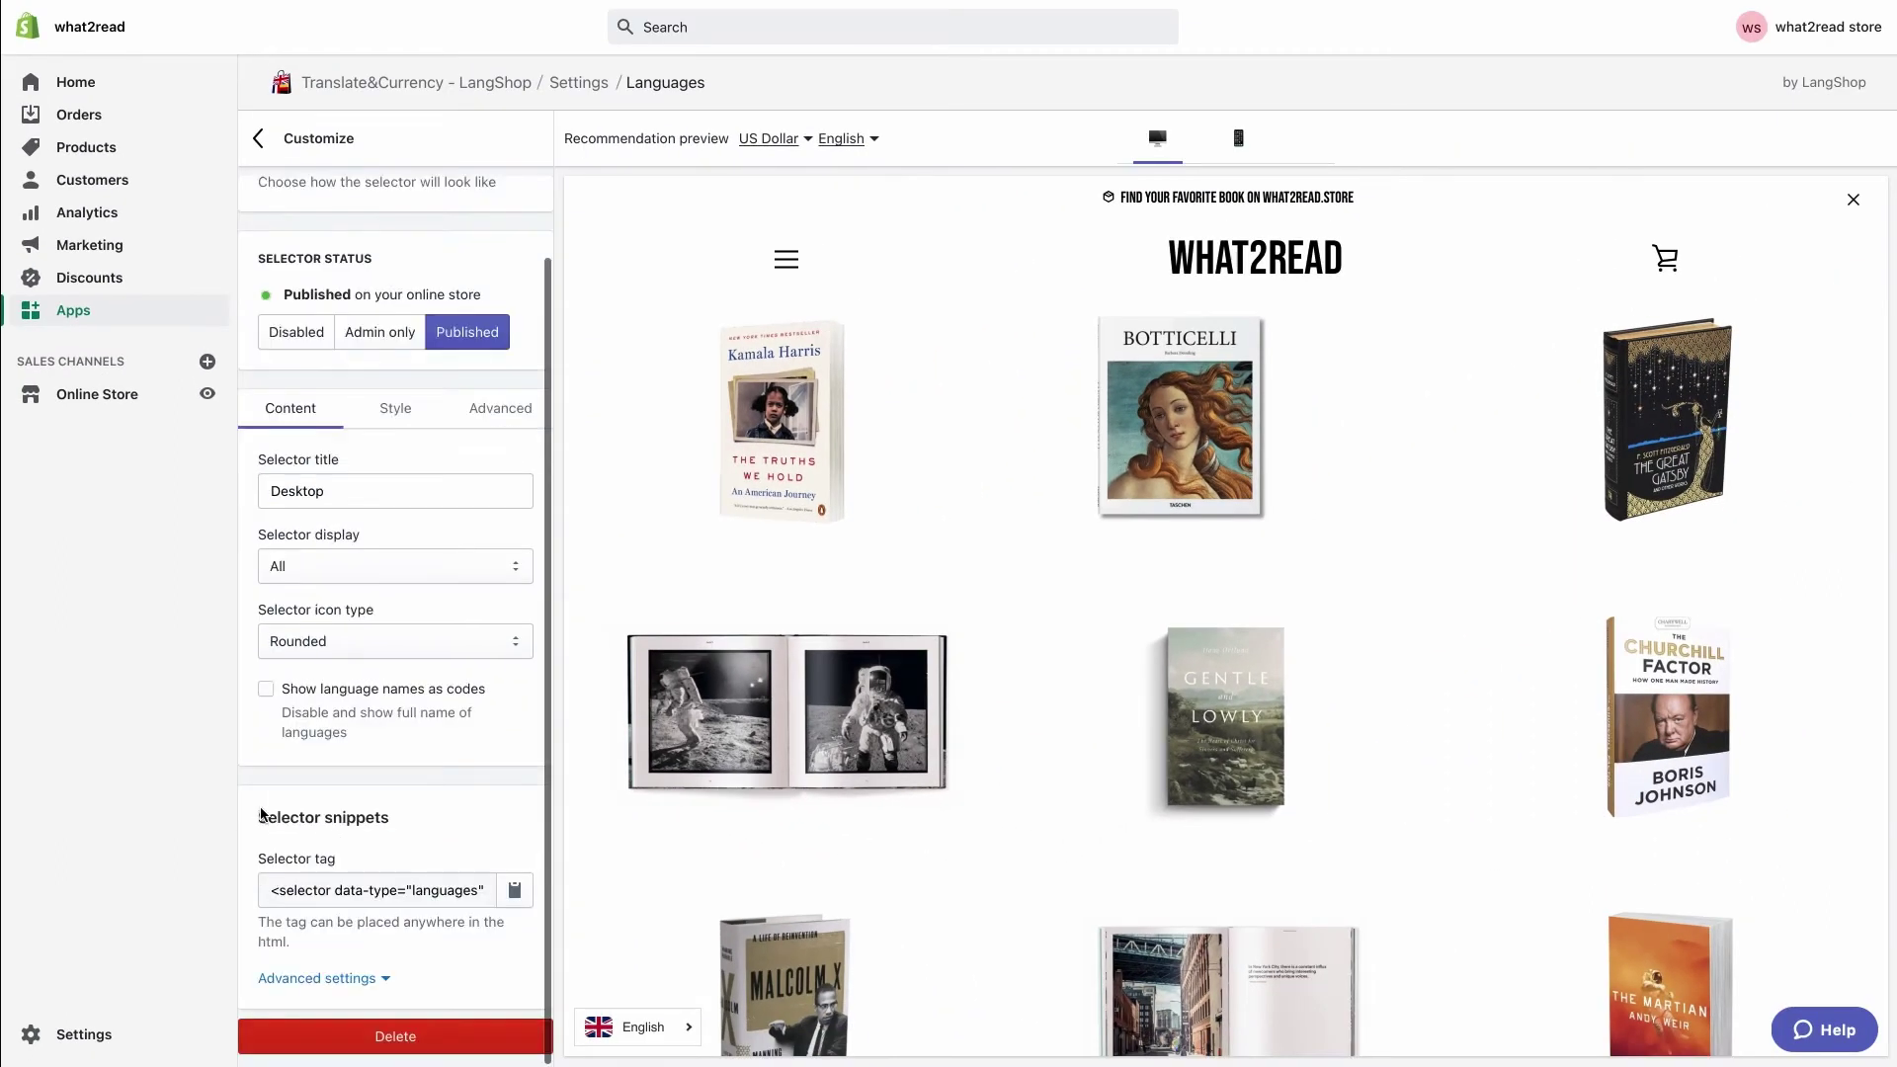
scroll(262, 816, up, 1)
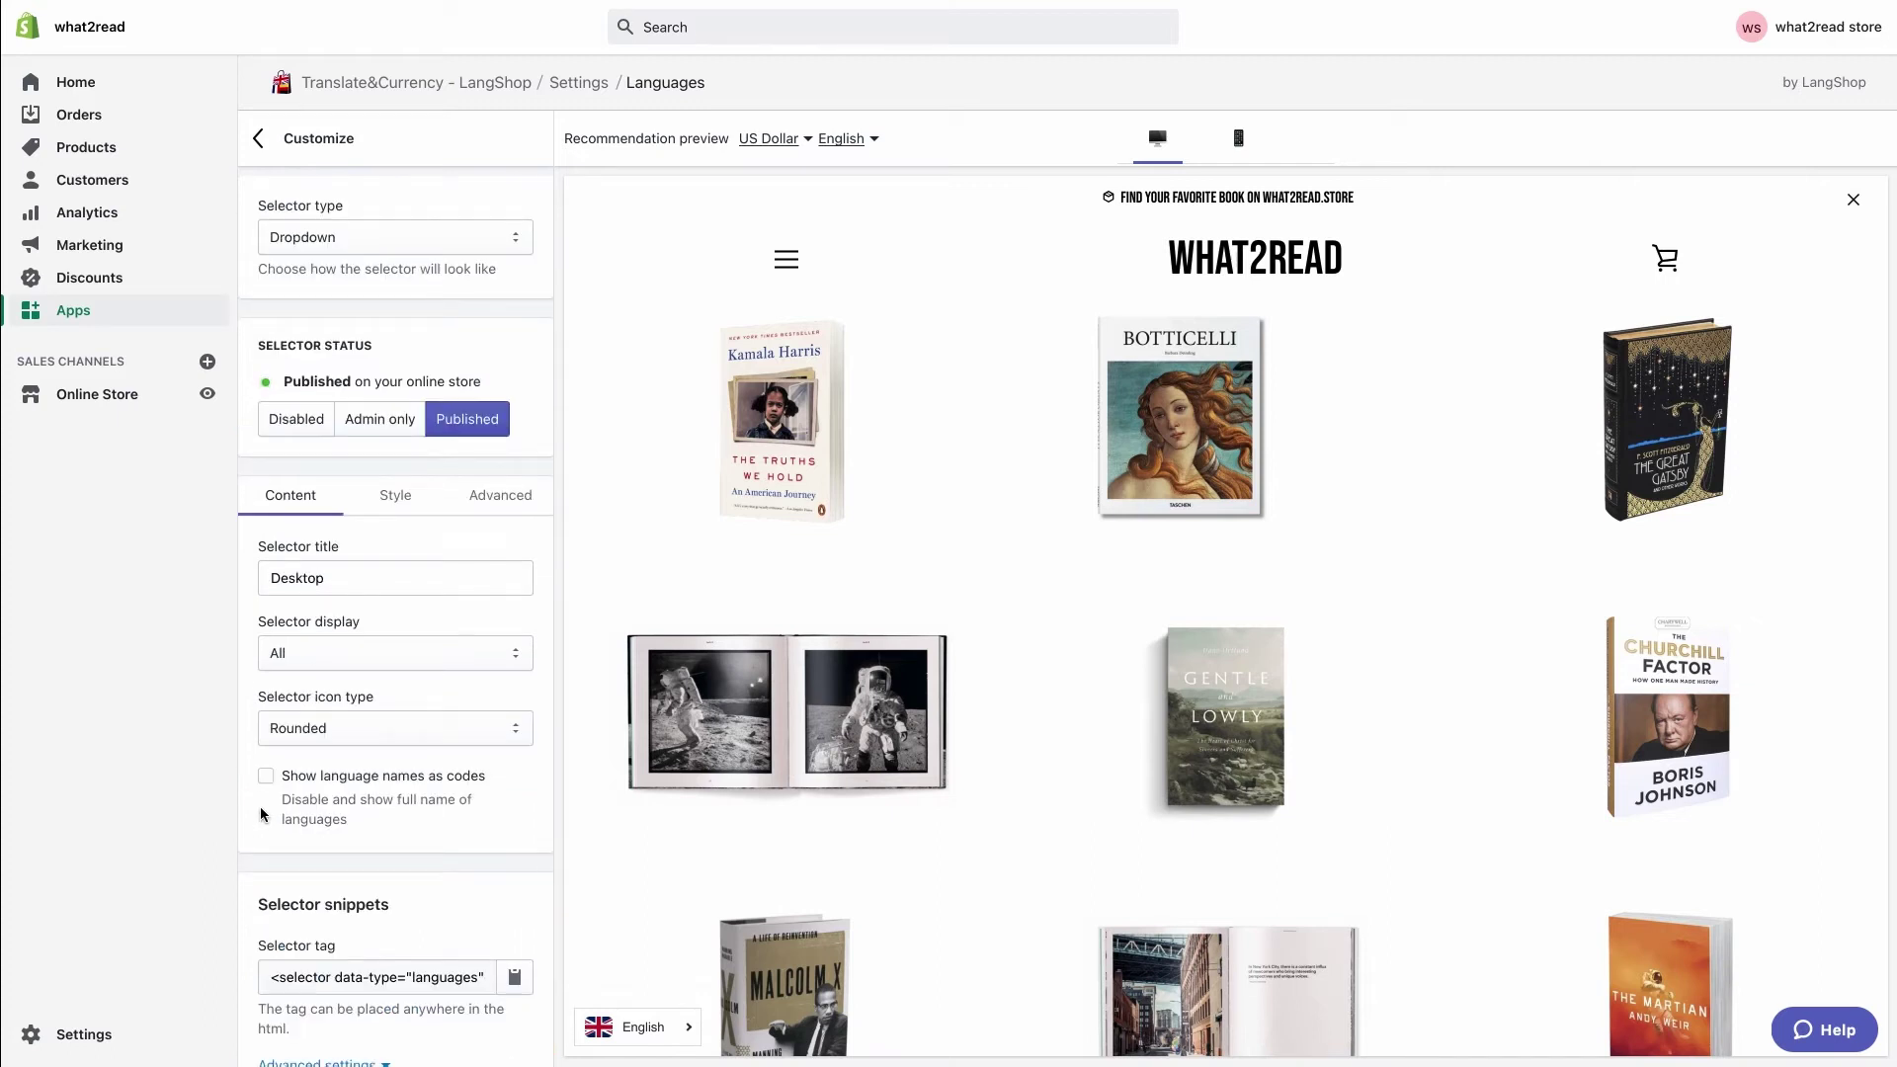
- Preview the language list in the storefront's selector and review the available selector types, keeping Dropdown
click(612, 1026)
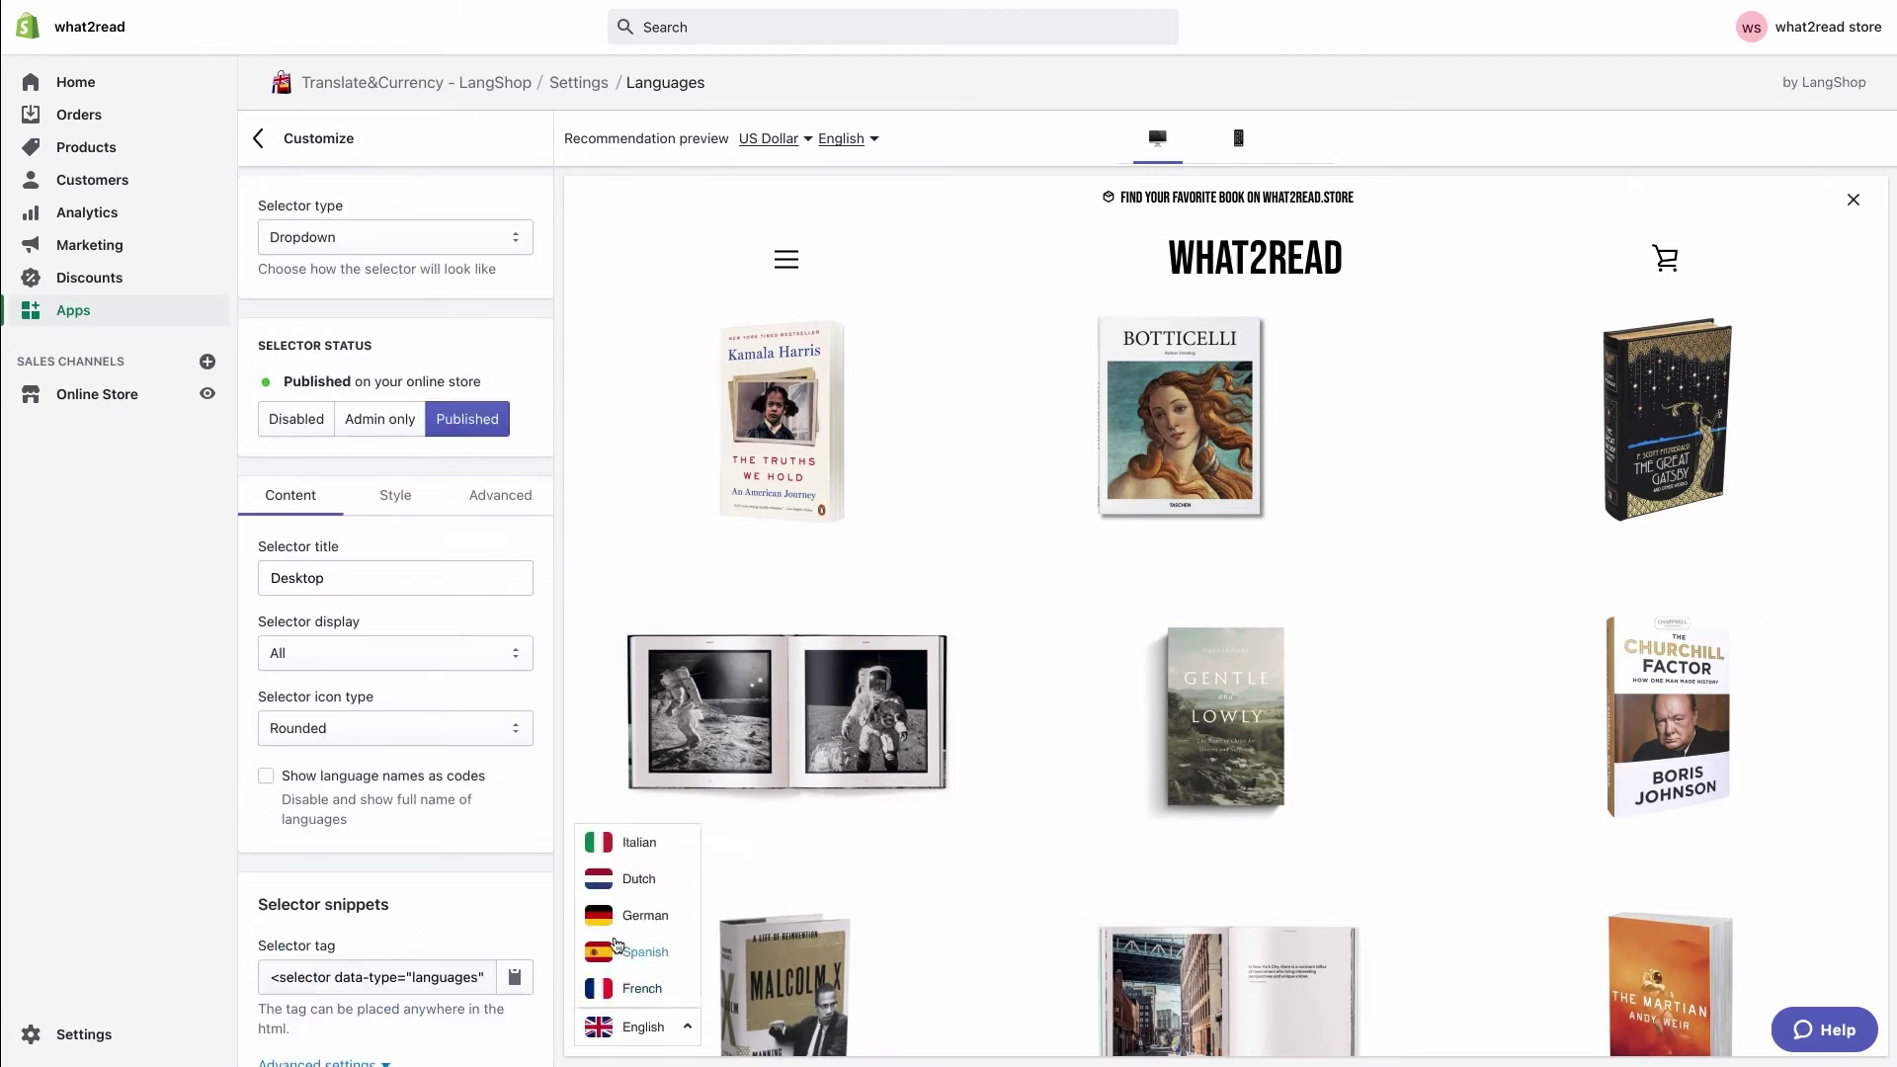
click(614, 1028)
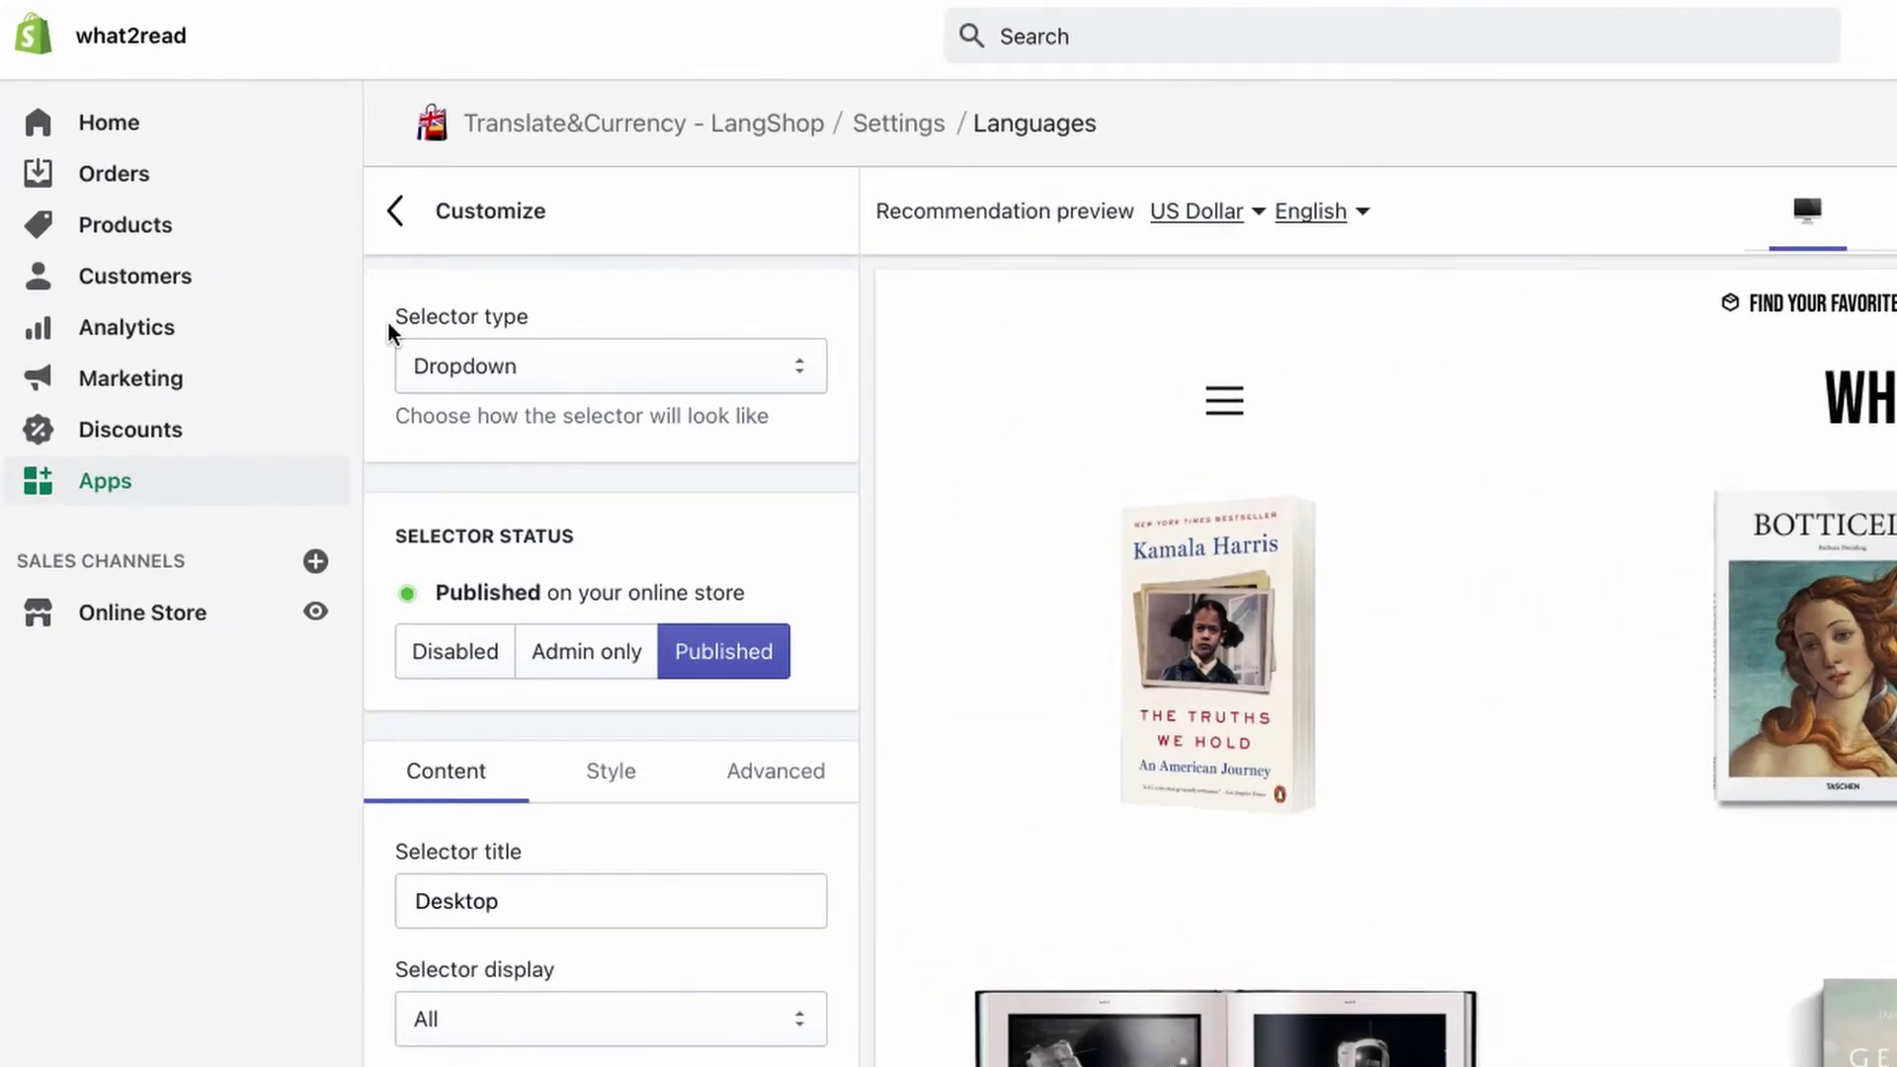
drag(387, 320, 550, 326)
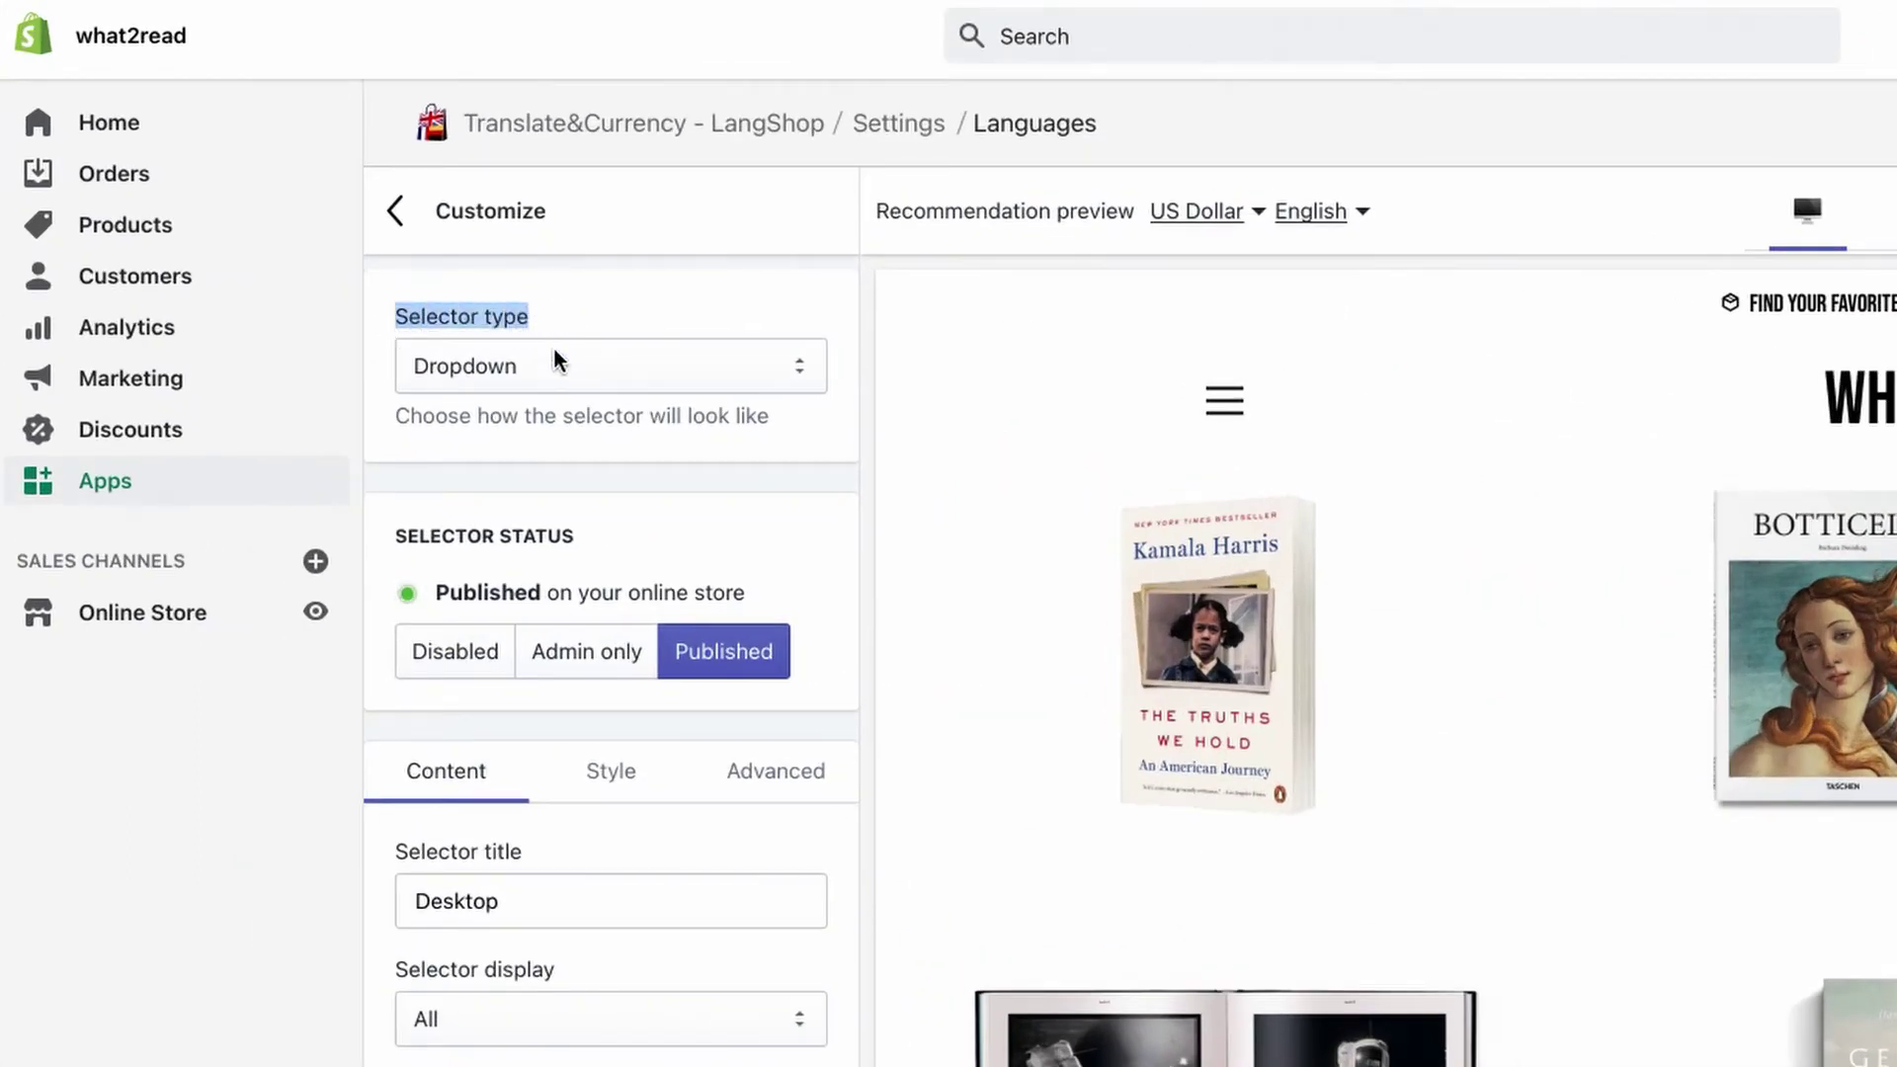
click(554, 360)
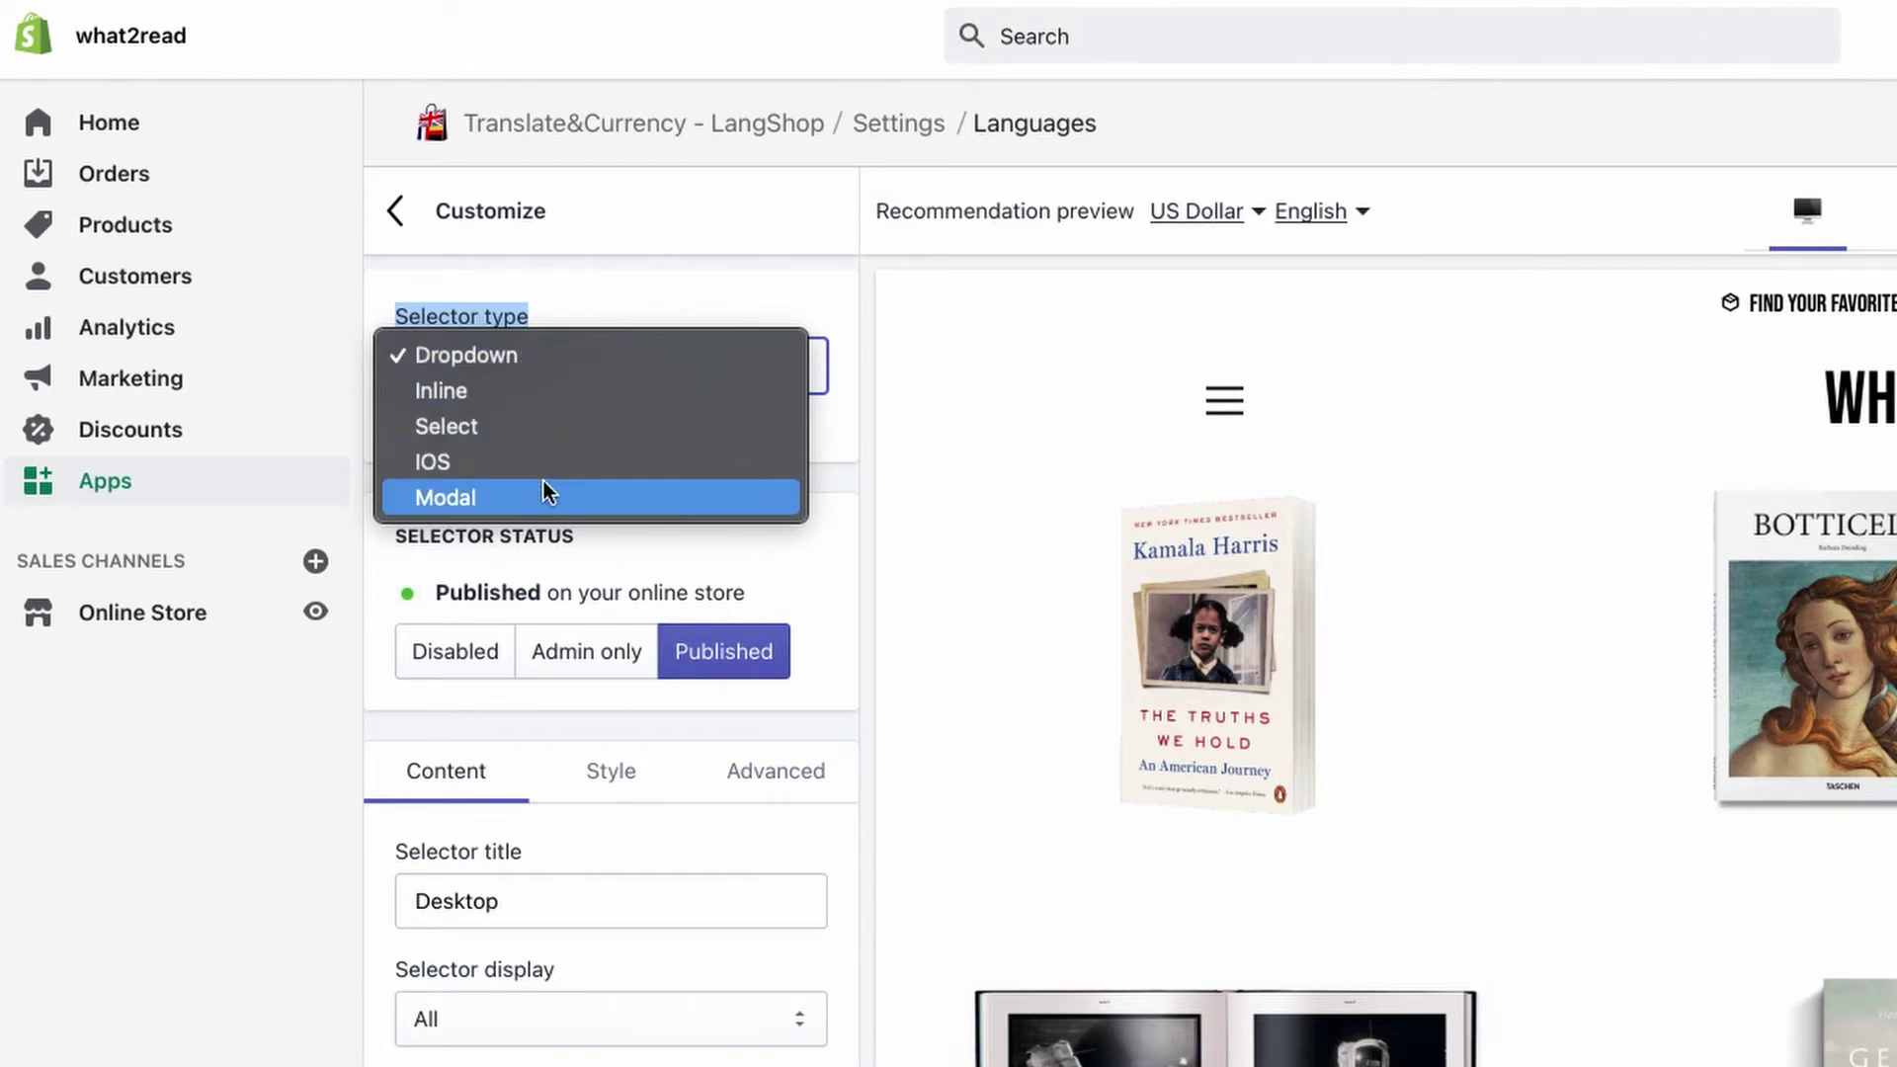
click(537, 363)
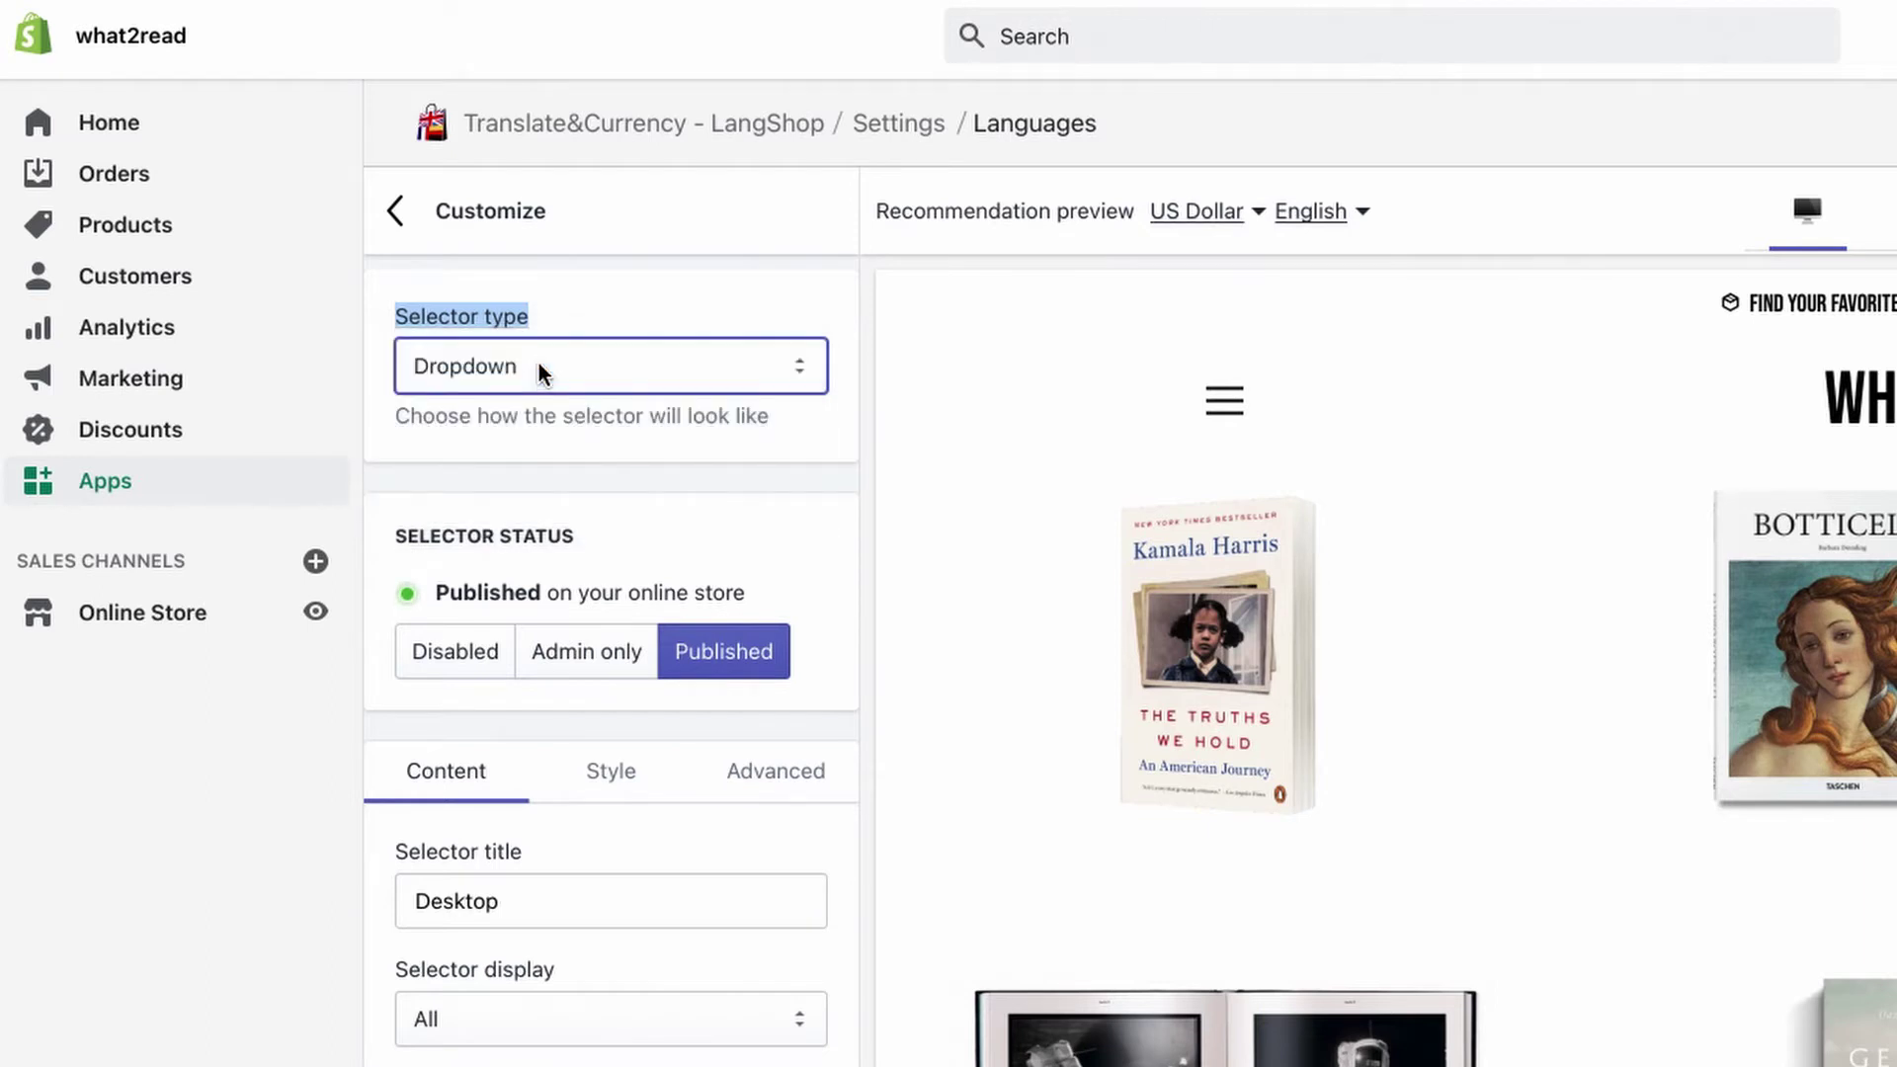
click(603, 530)
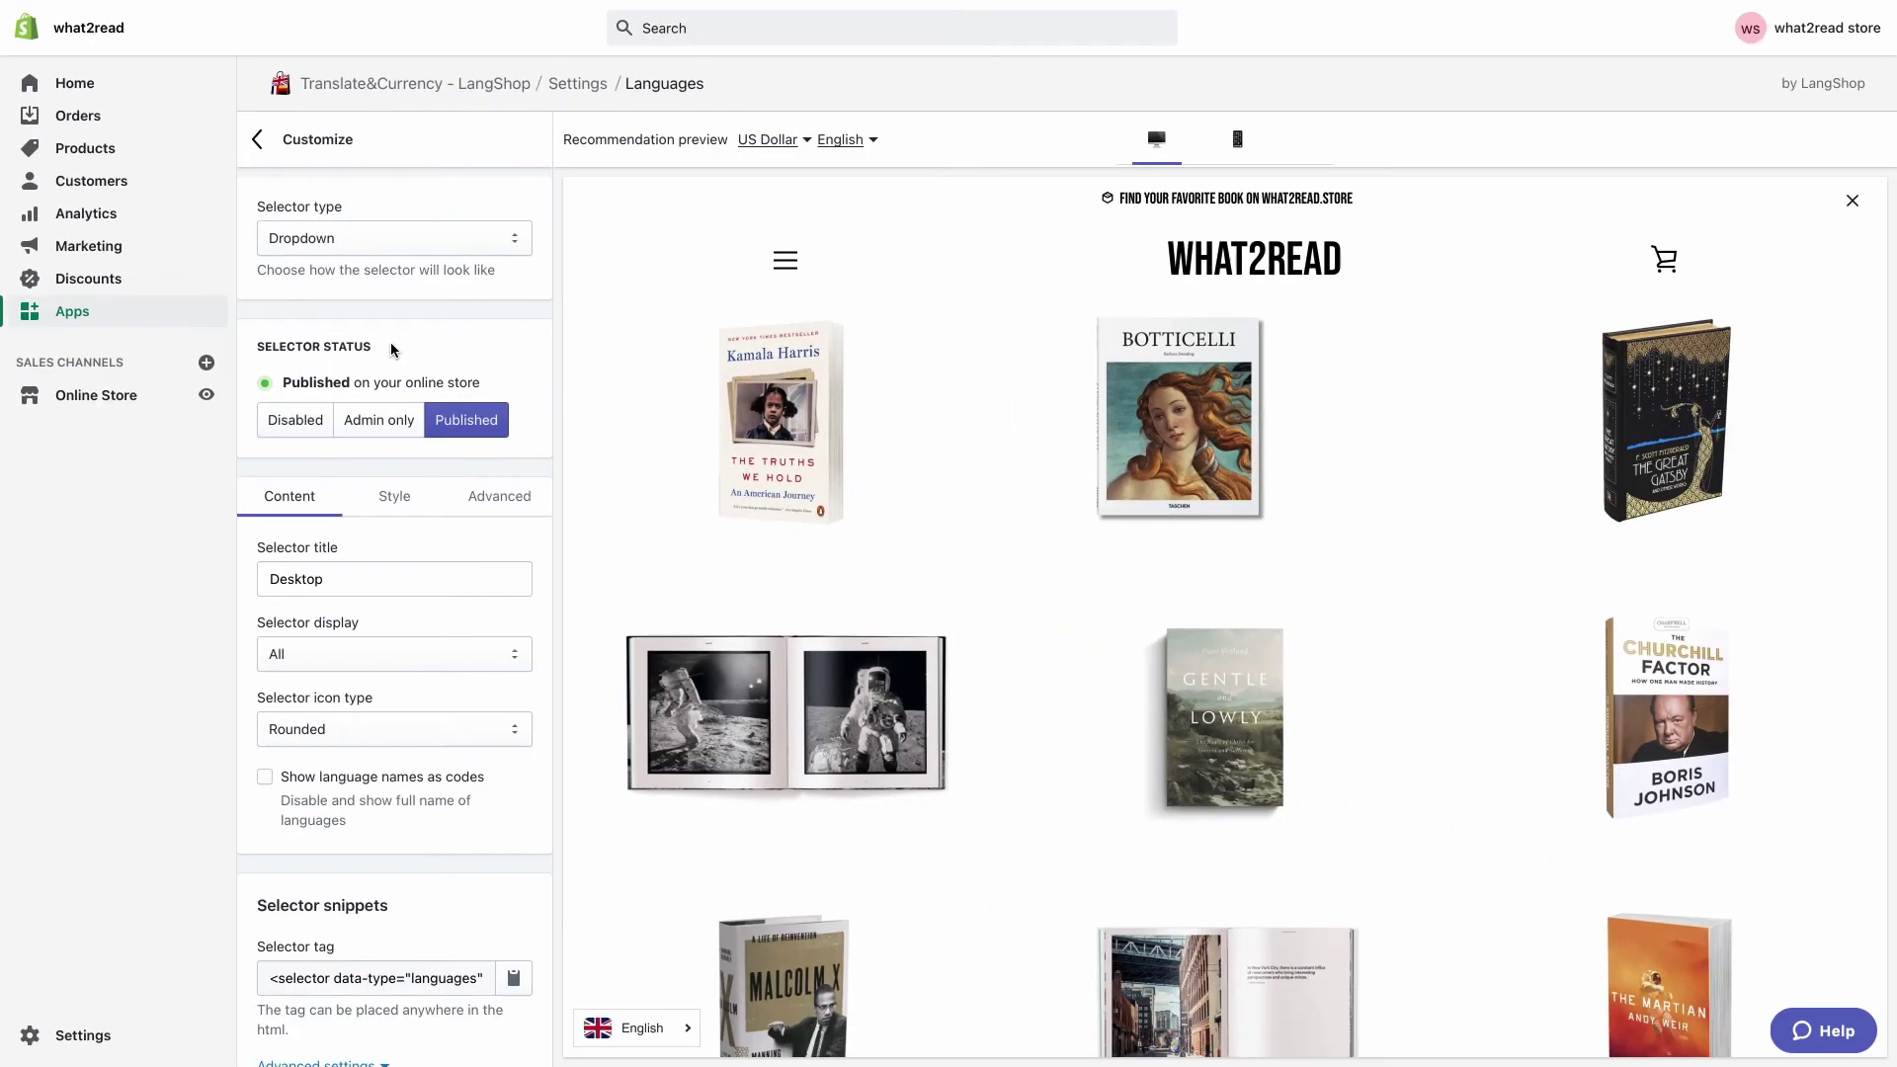
- Try the Disabled and Admin only statuses for the selector and return it to Published
click(298, 435)
click(380, 432)
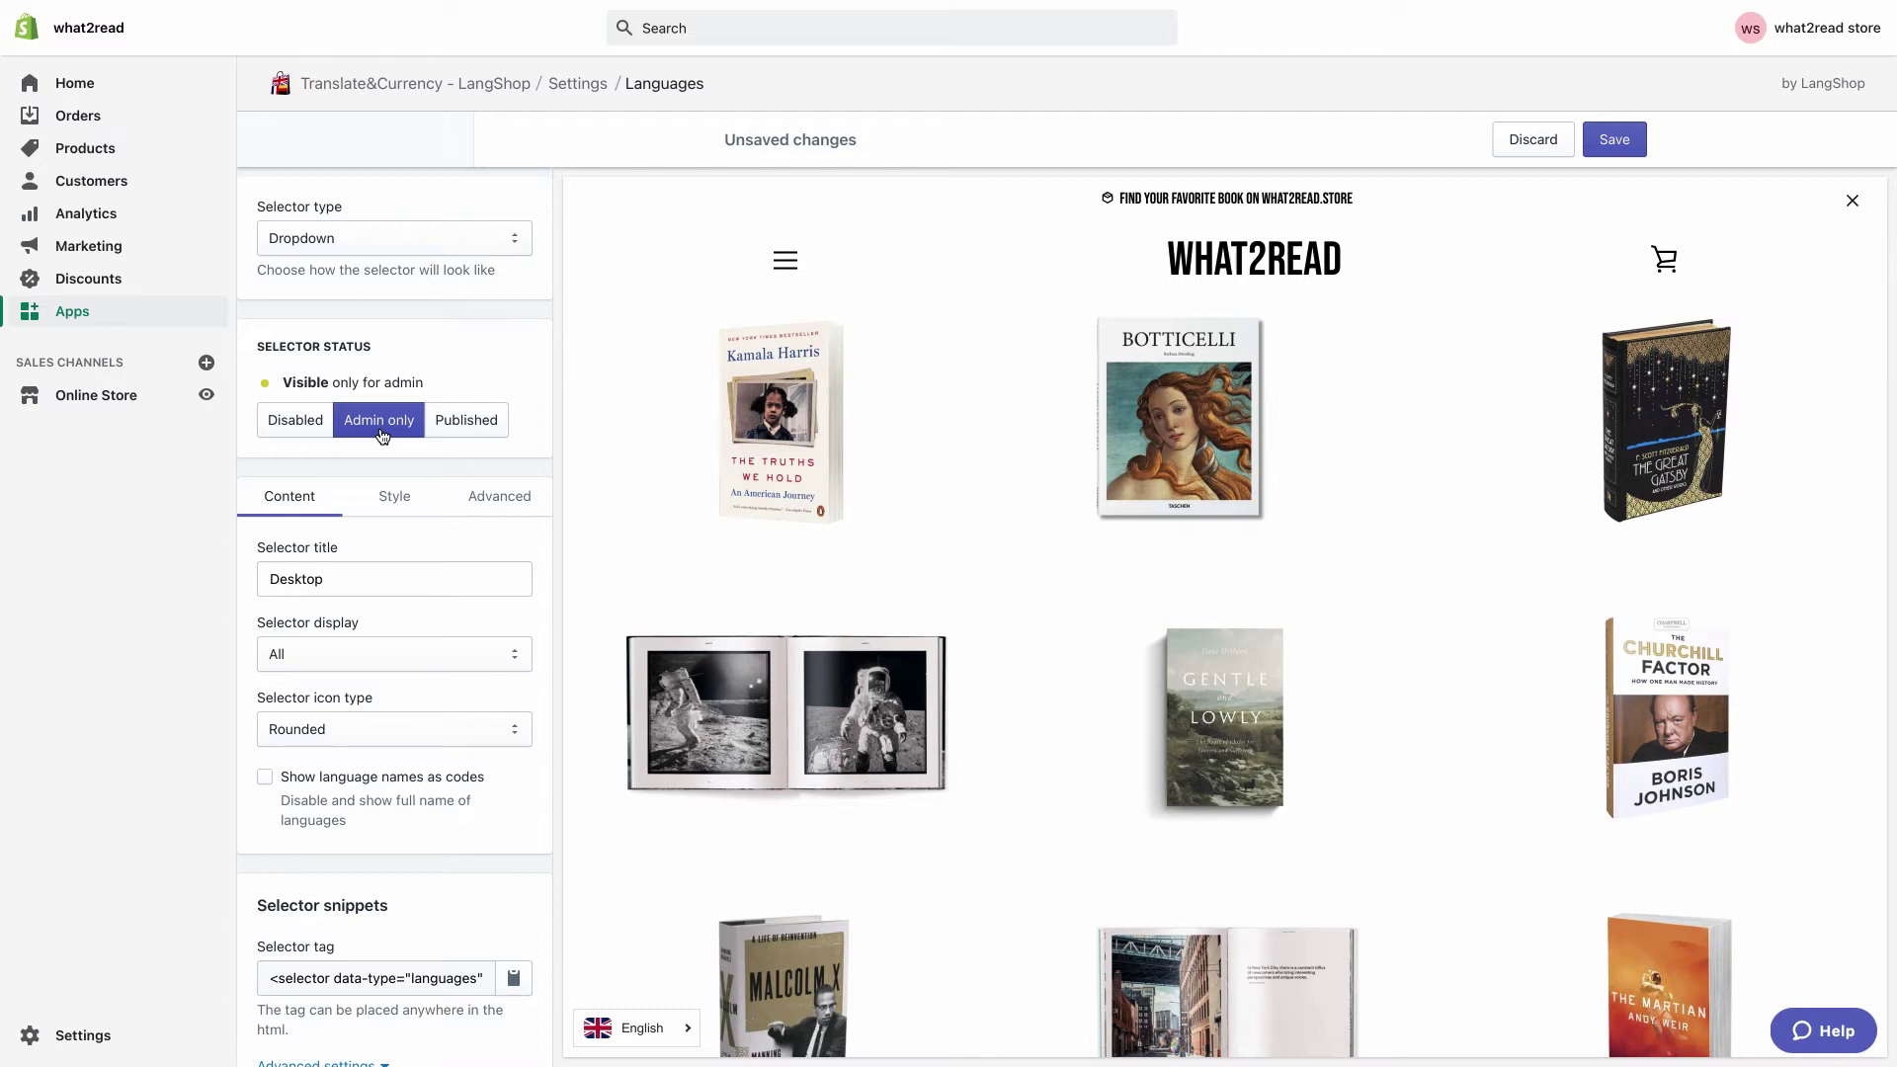
click(468, 434)
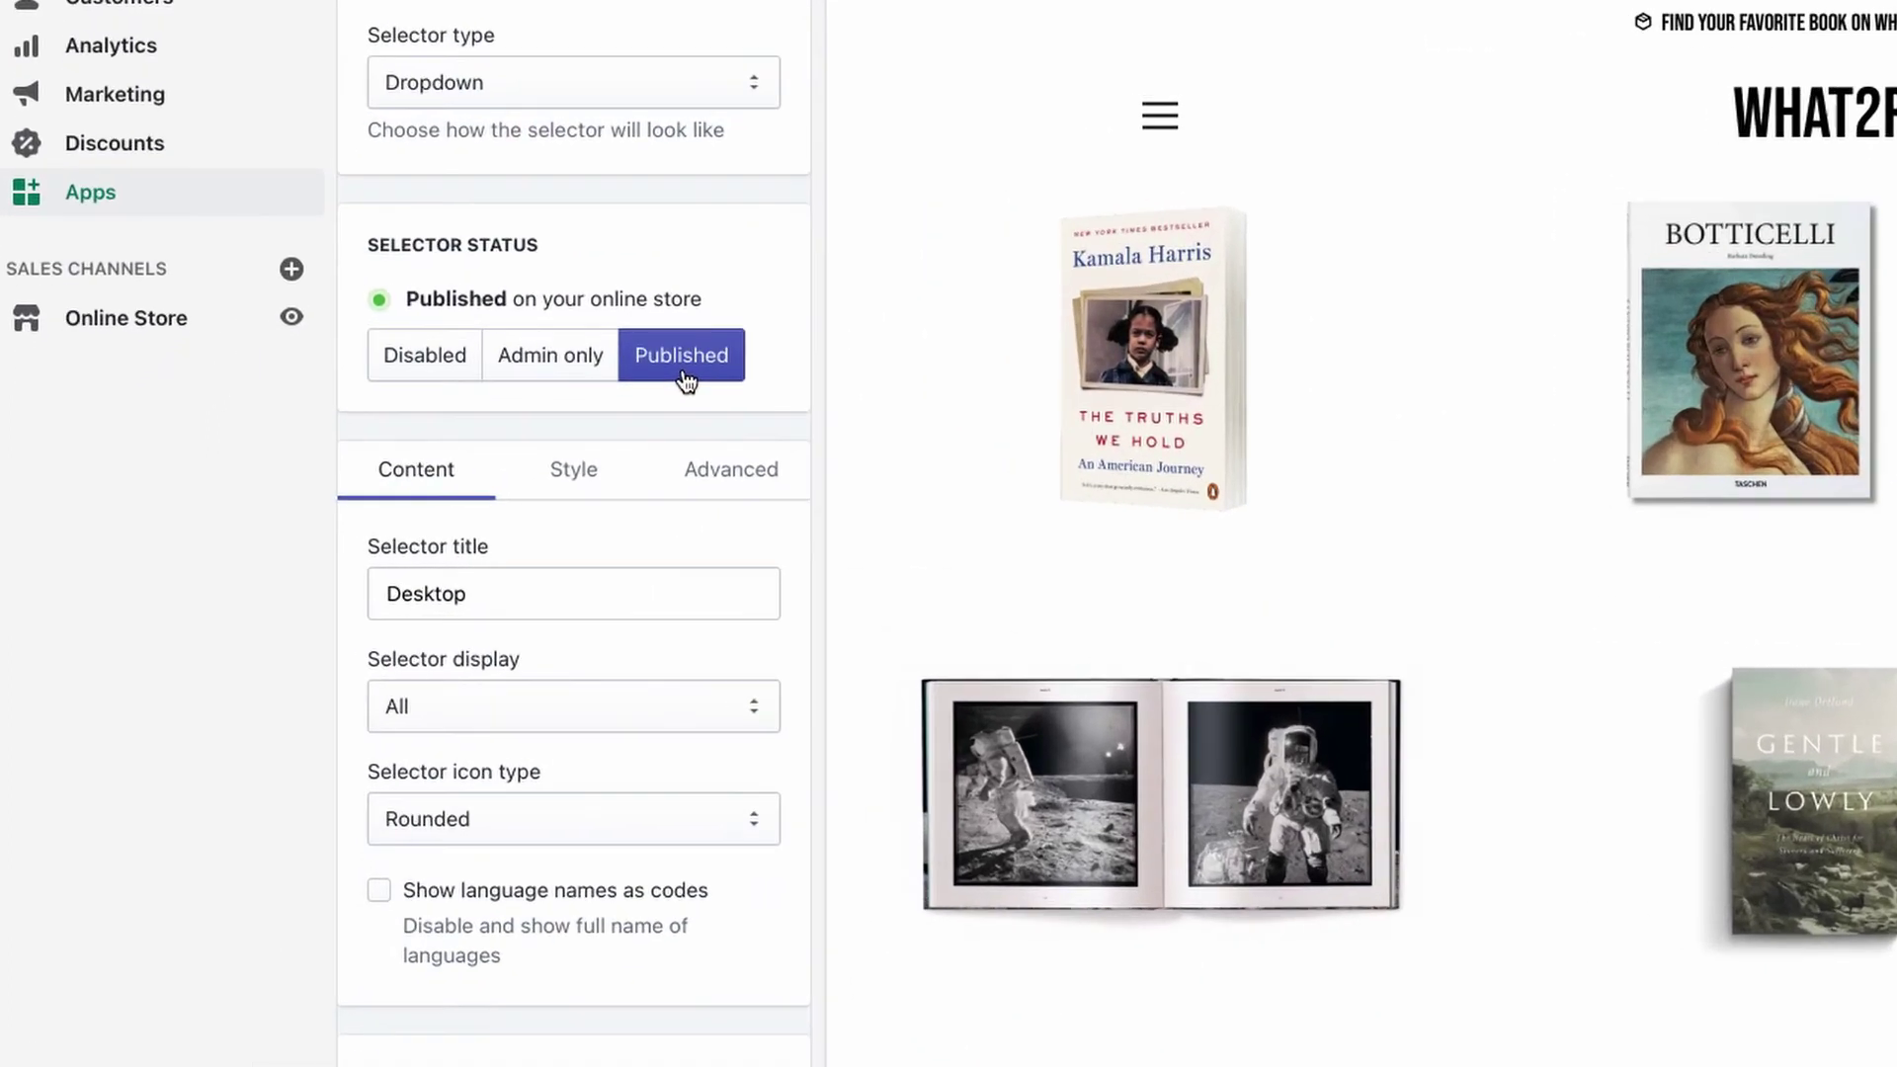
- Look through the selector's style and advanced settings and return to the selector title in its content settings
click(574, 474)
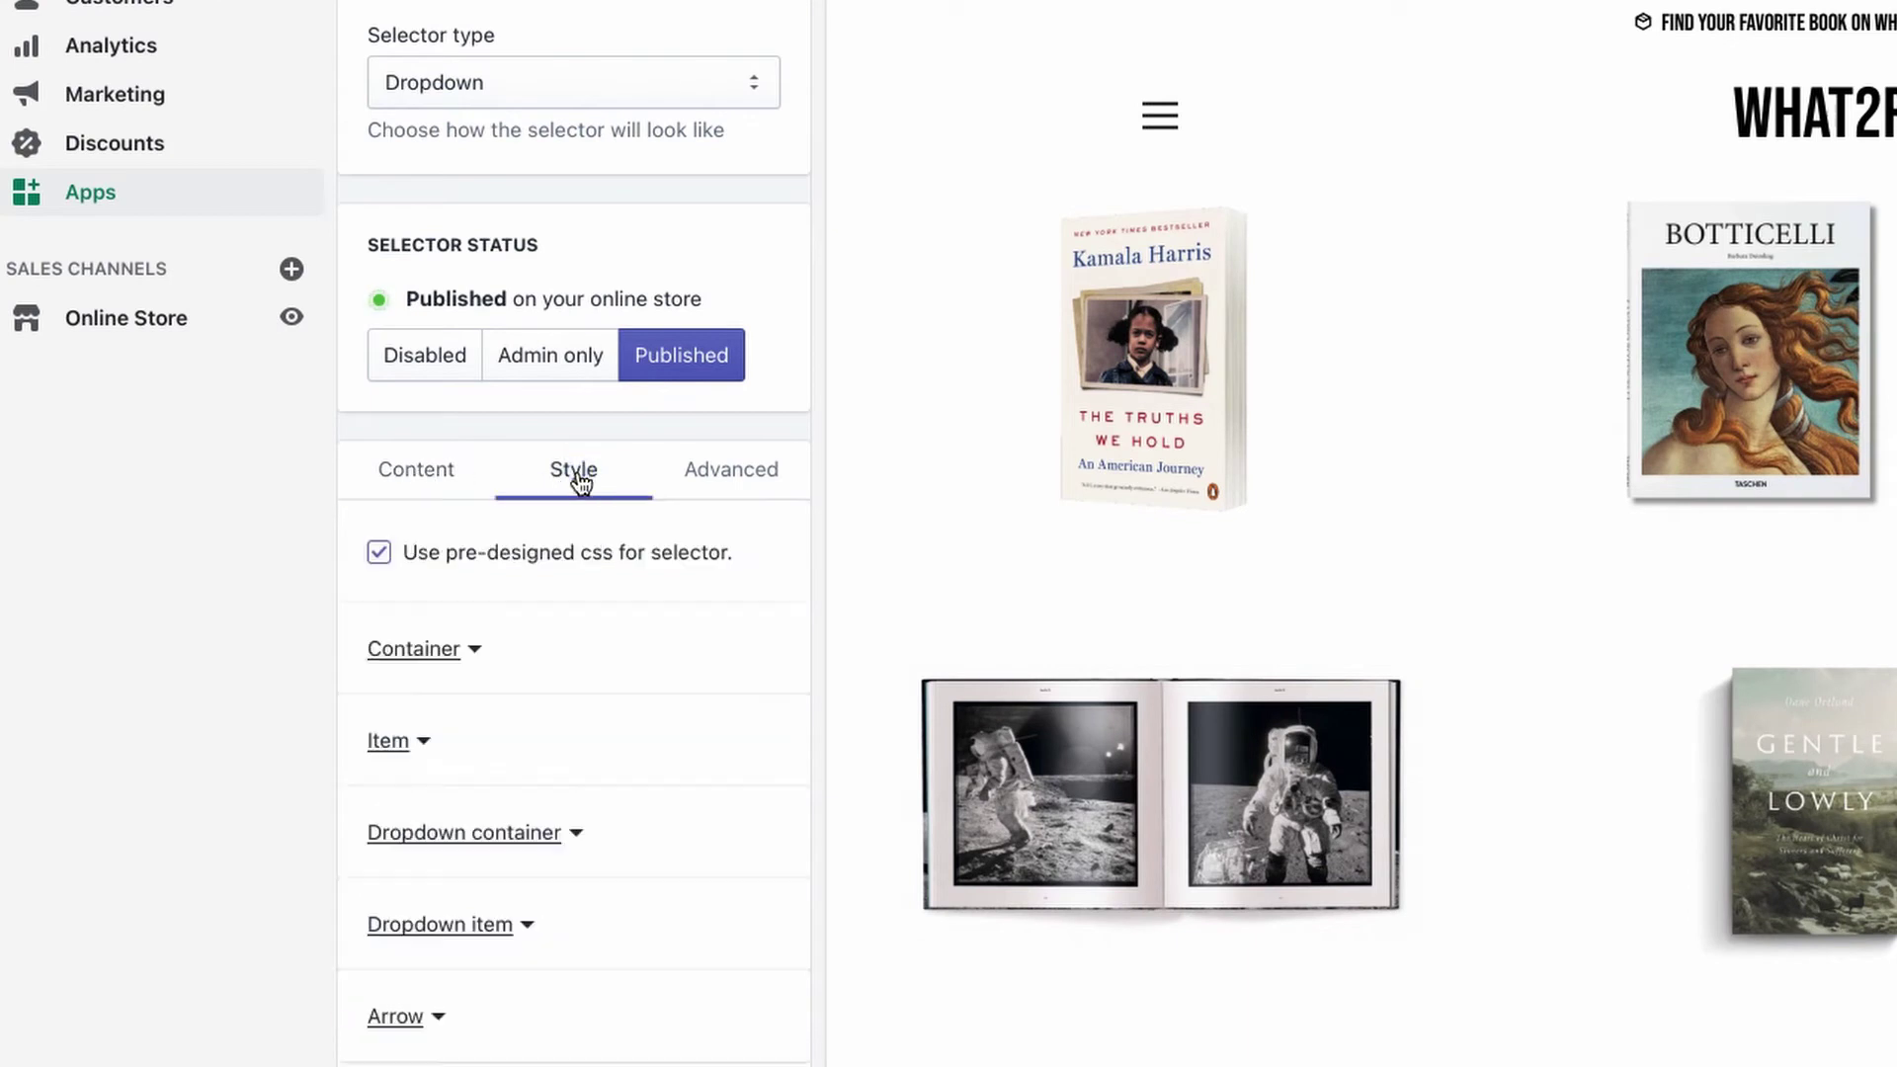
click(707, 483)
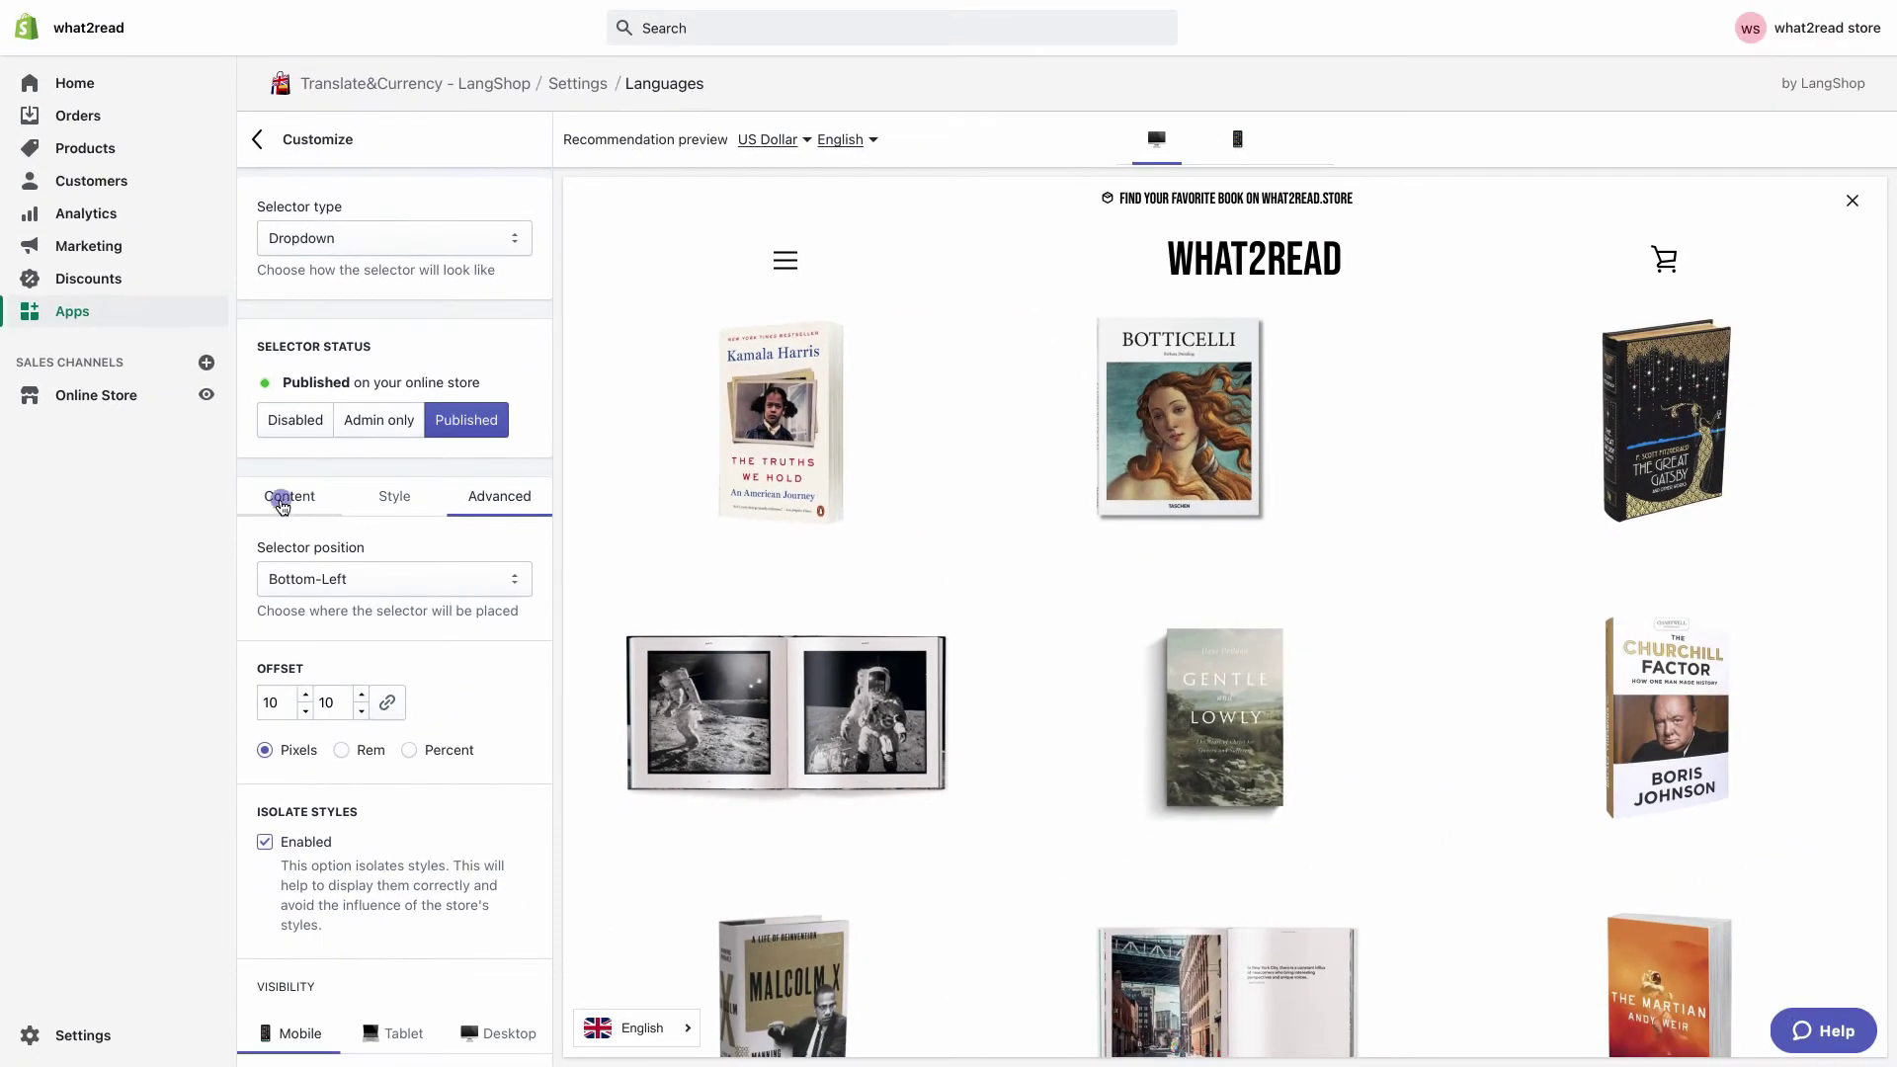
click(416, 471)
click(365, 577)
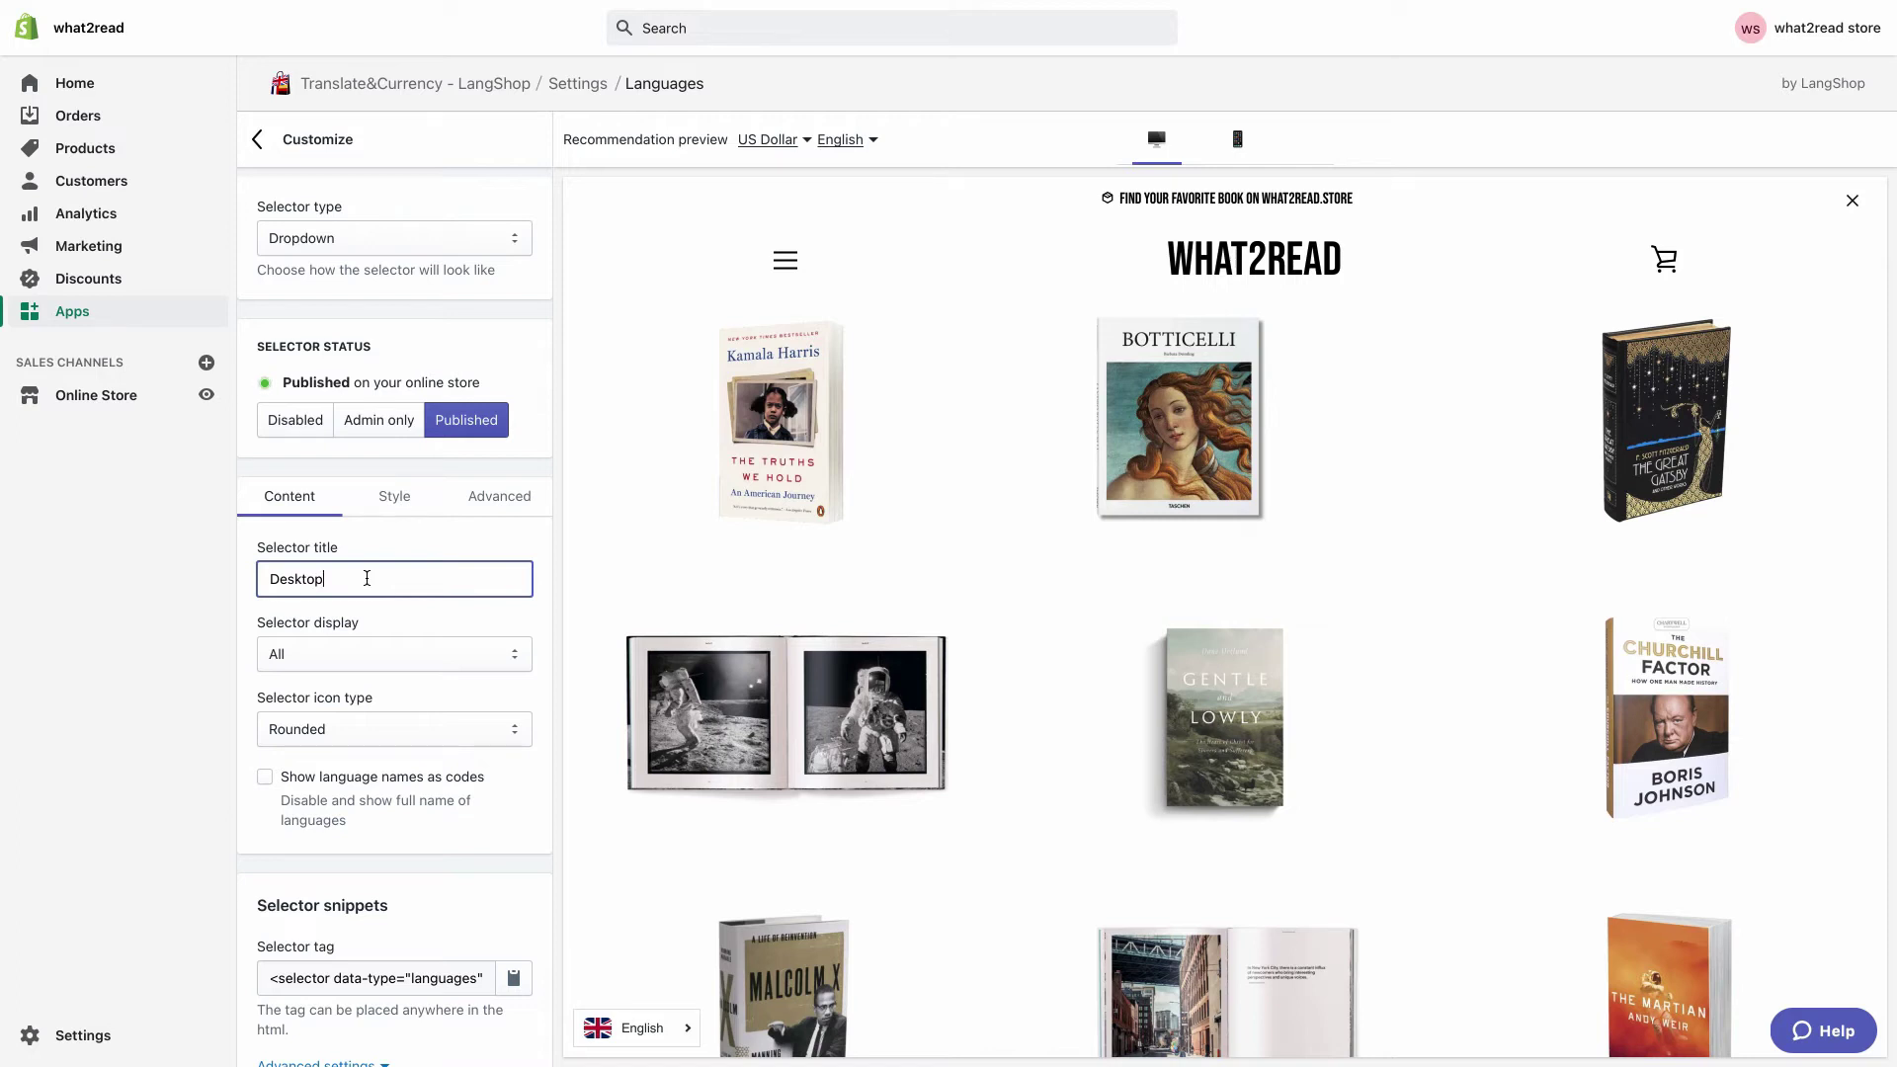
- Try the Titles and Icons display options for the selector and set it back to All
click(366, 652)
click(366, 665)
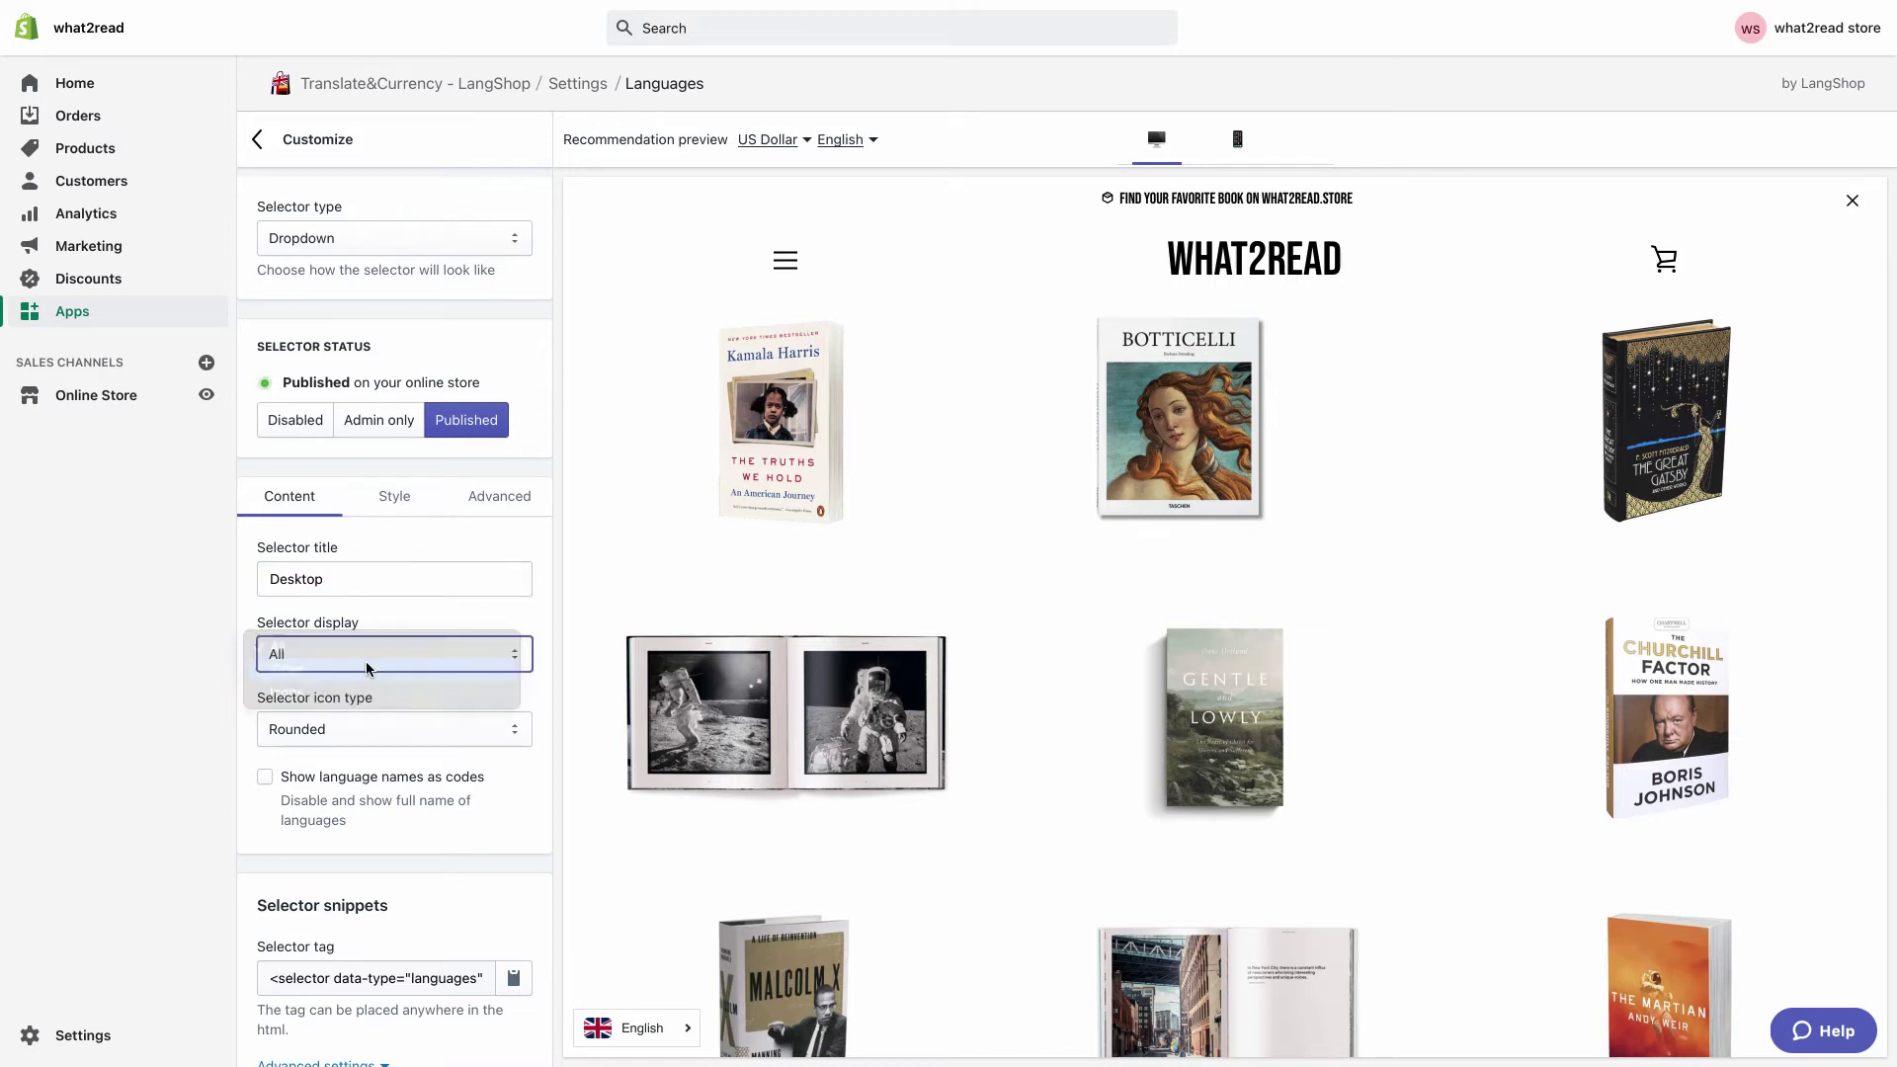
click(365, 661)
click(366, 659)
click(366, 657)
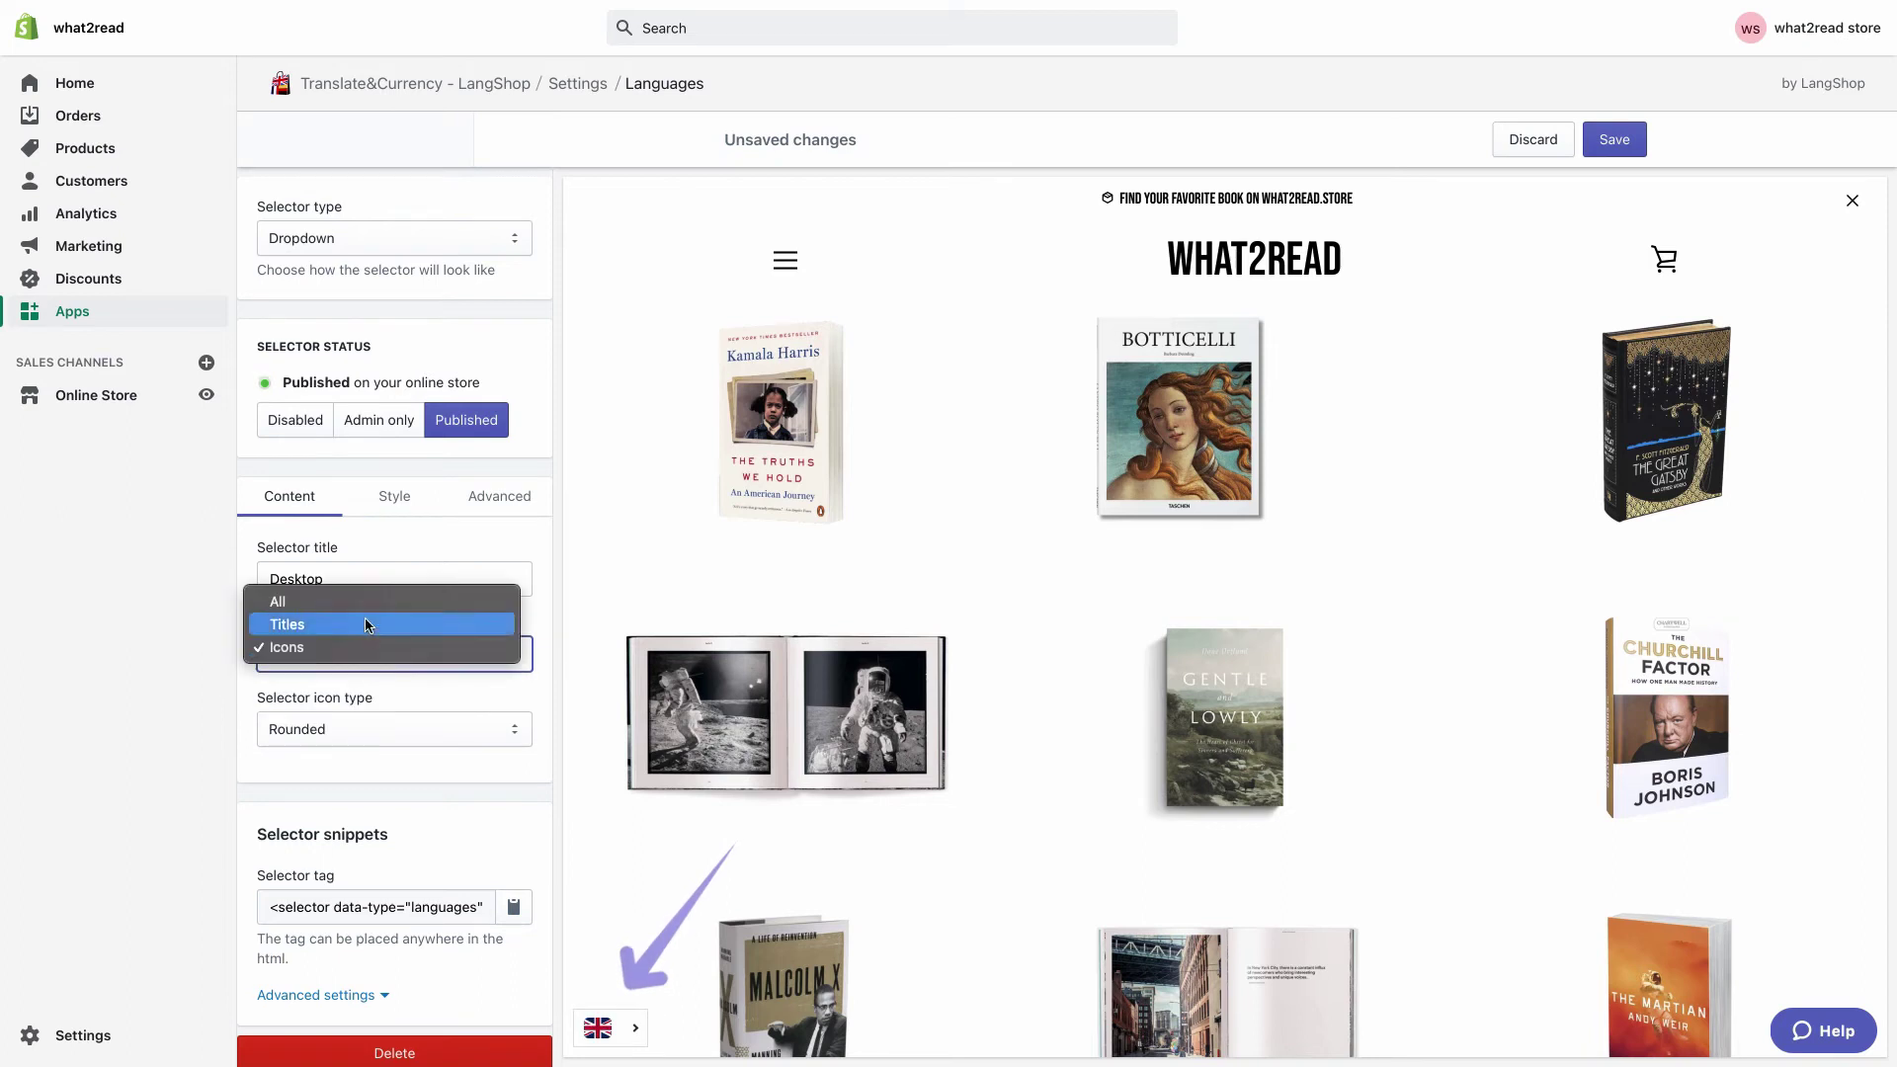
click(364, 603)
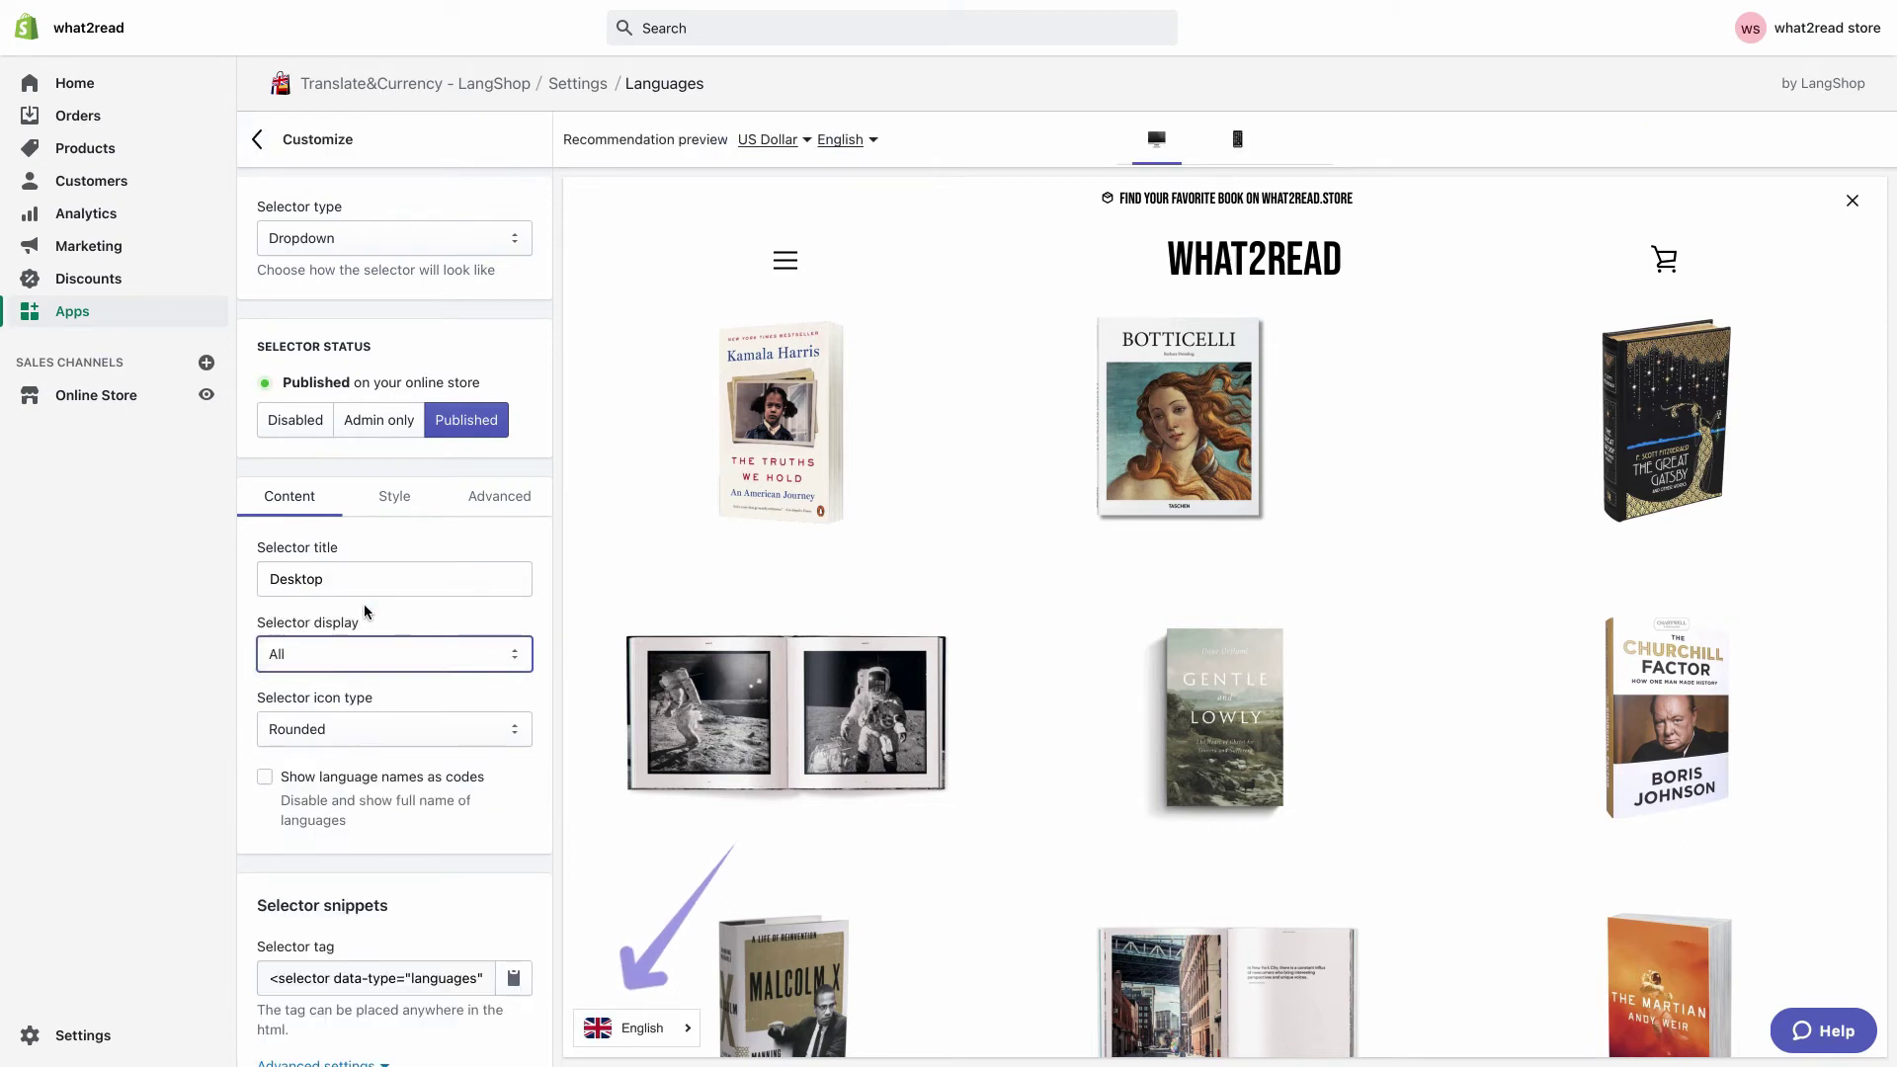
- Try the other selector icon types, including Square, and set the icon type back to Rounded
click(365, 729)
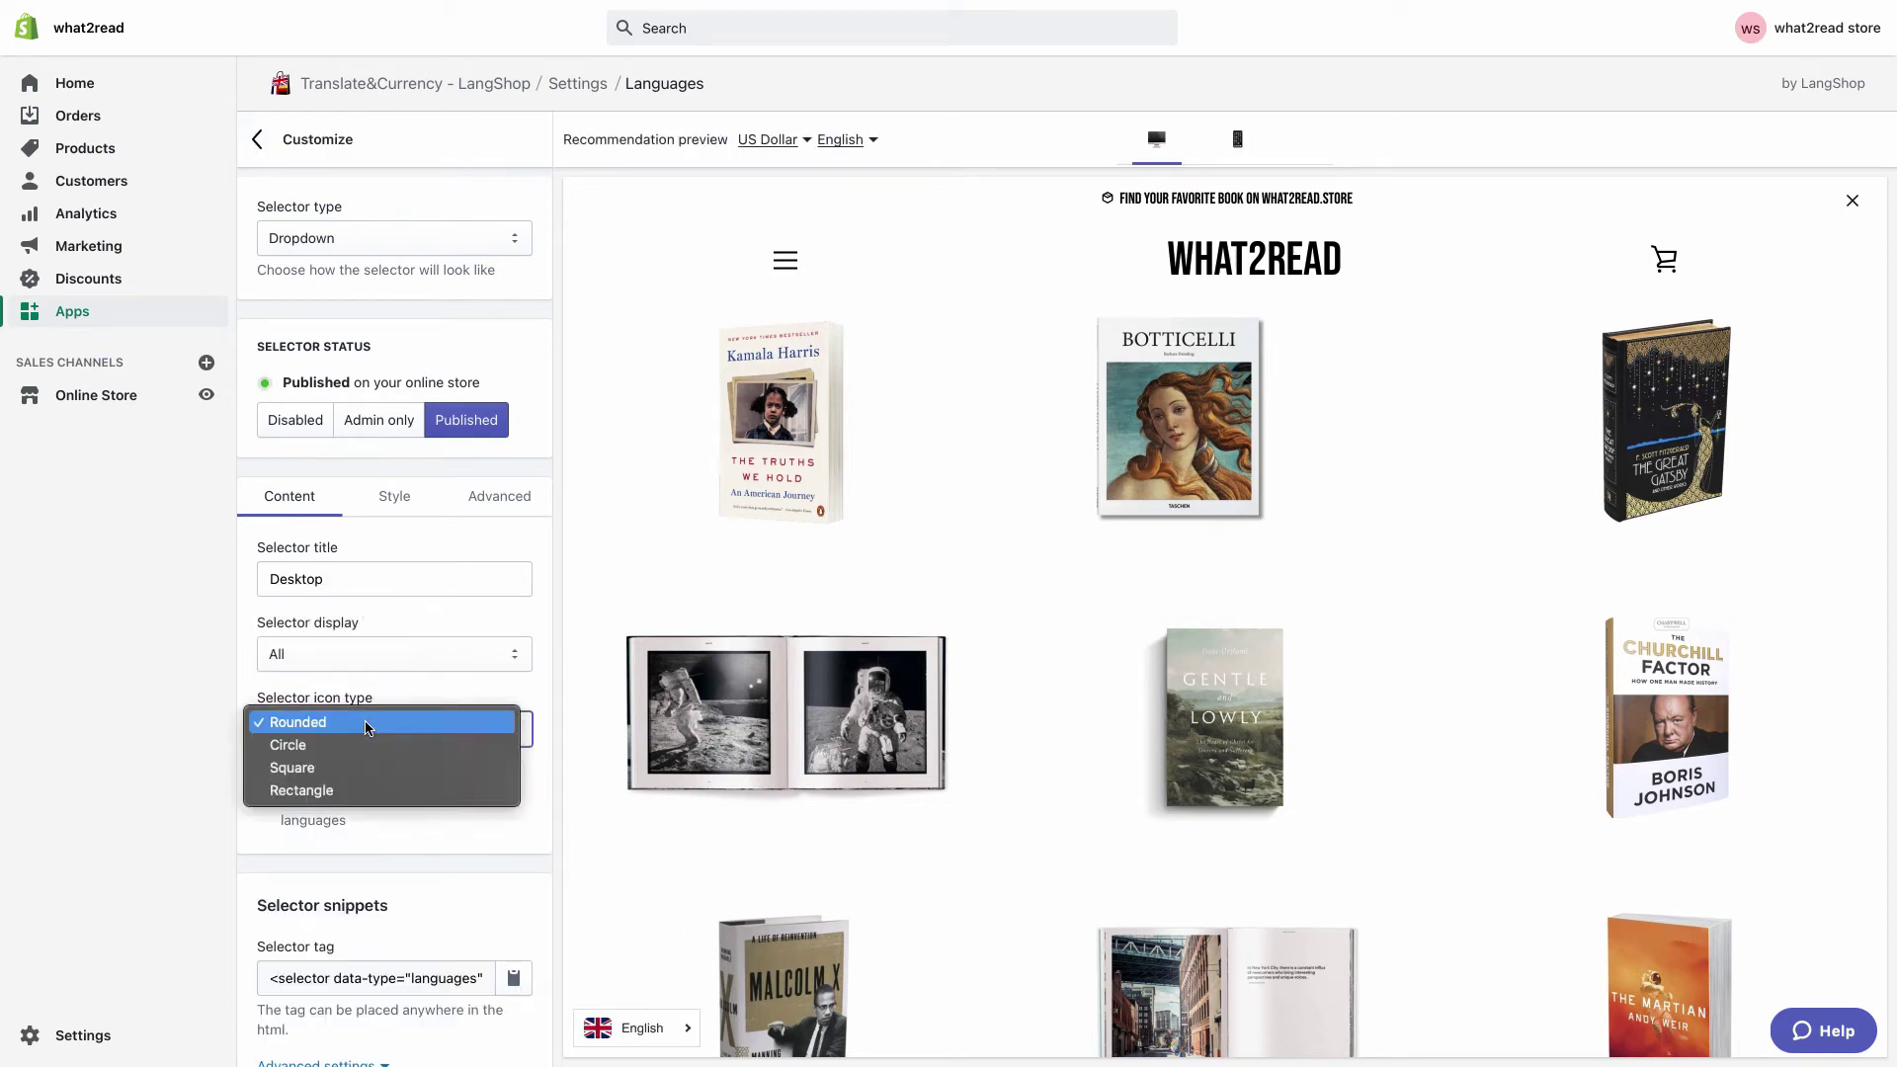
click(365, 731)
click(365, 739)
click(365, 739)
click(366, 739)
click(365, 739)
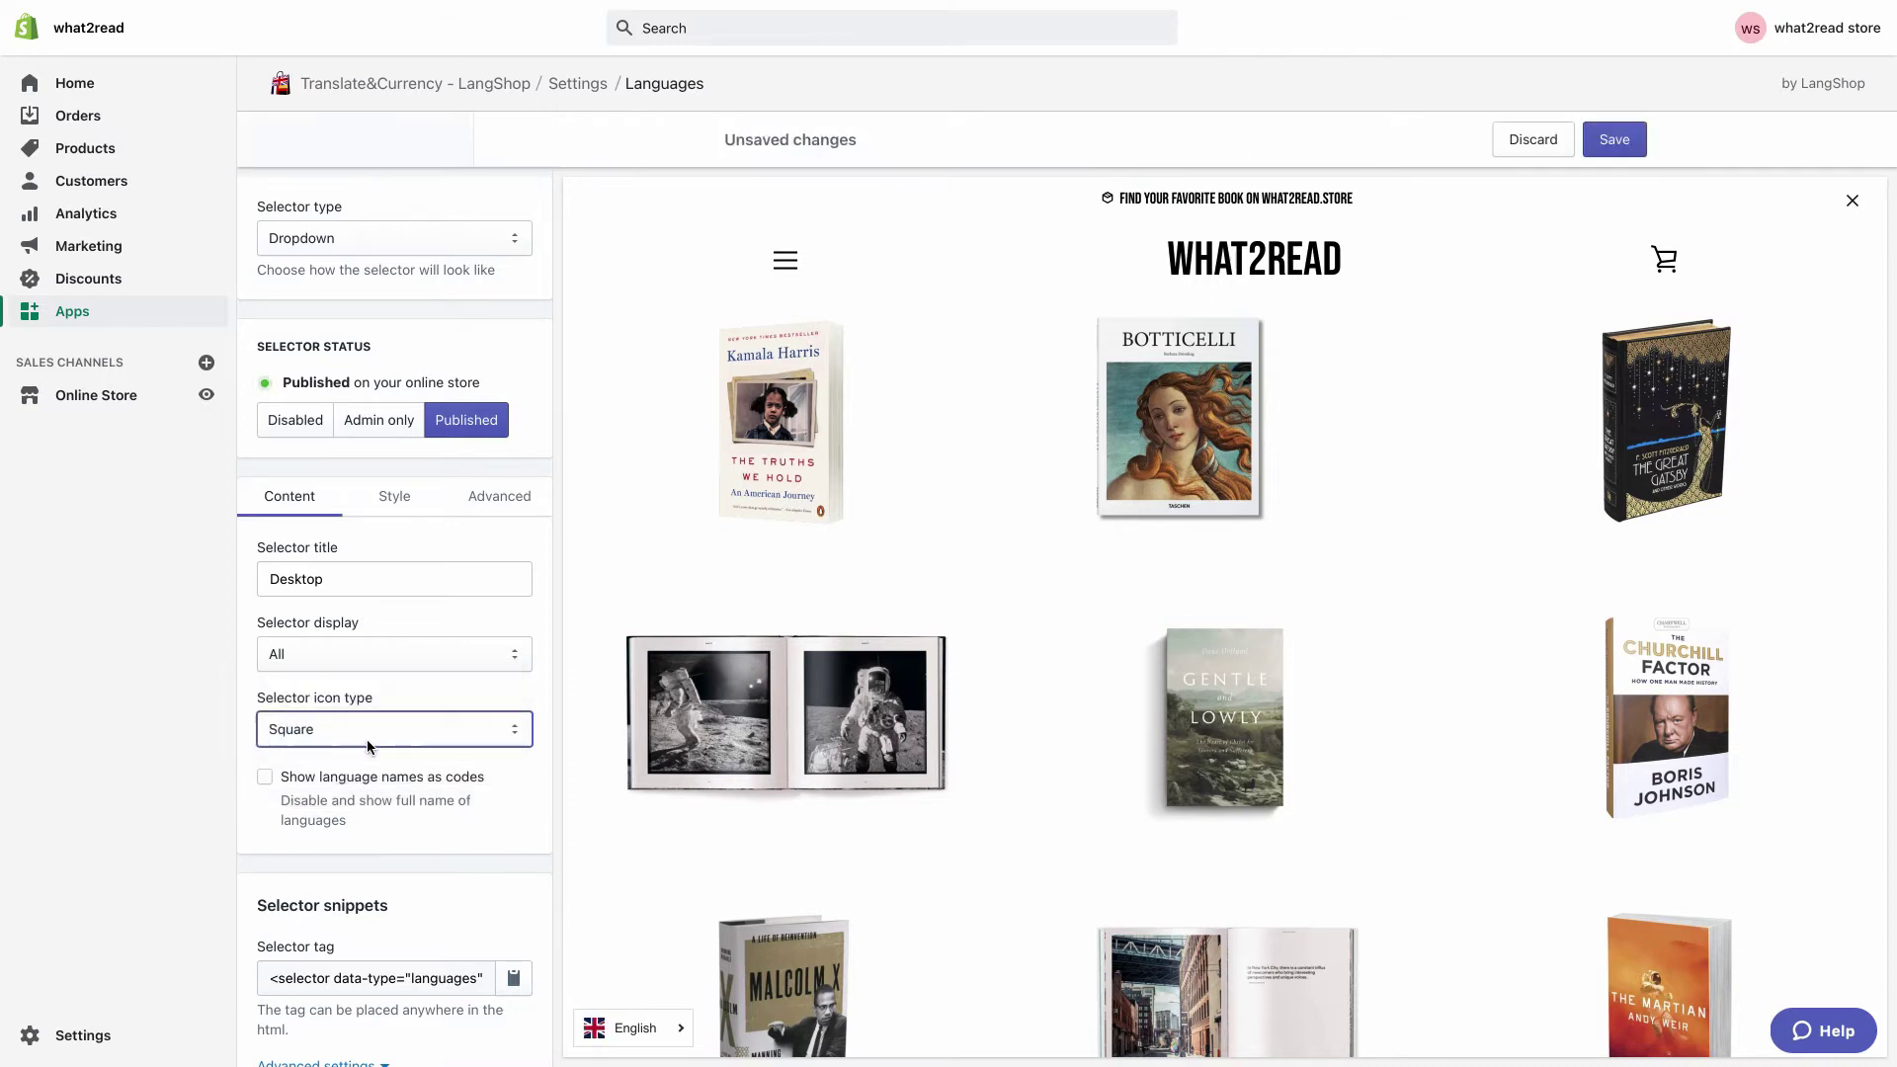
click(366, 739)
click(365, 668)
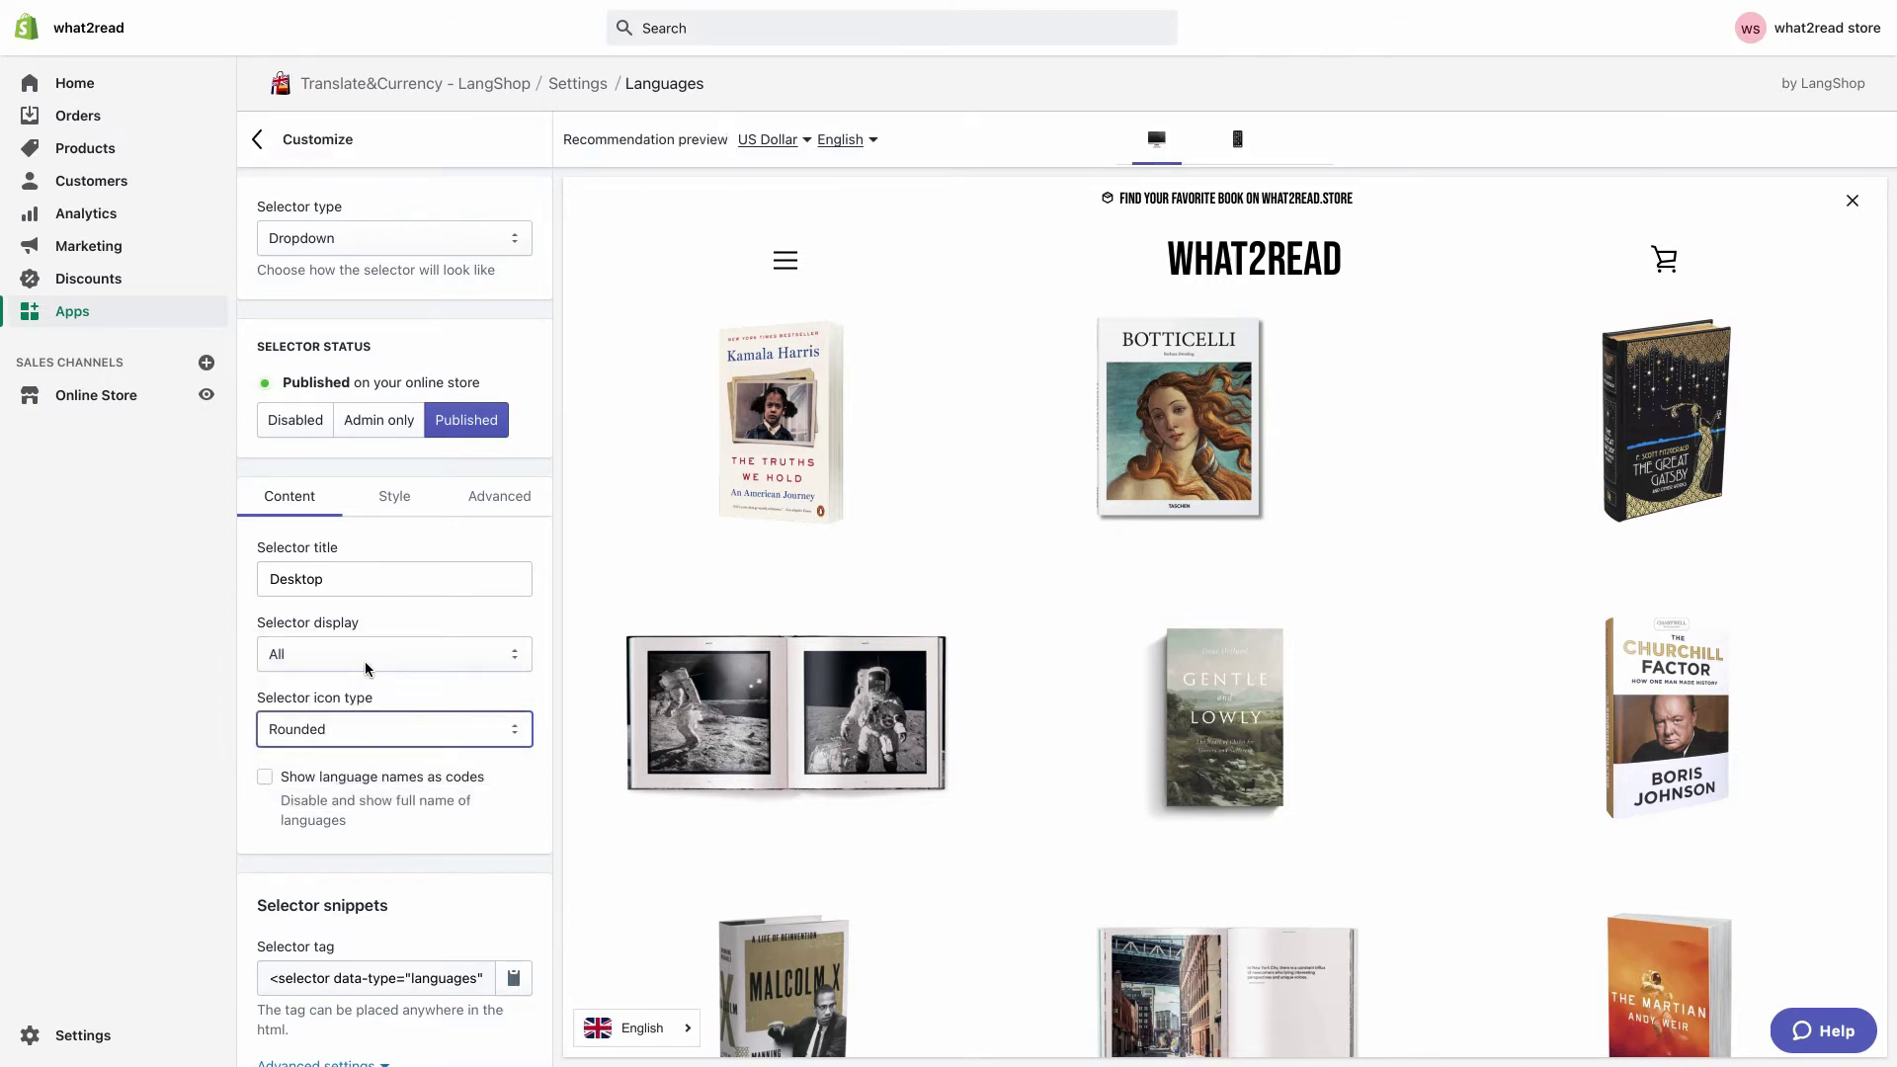
- Toggle language names as codes on and off, and switch the selector's pre-designed CSS style off and back on
click(265, 776)
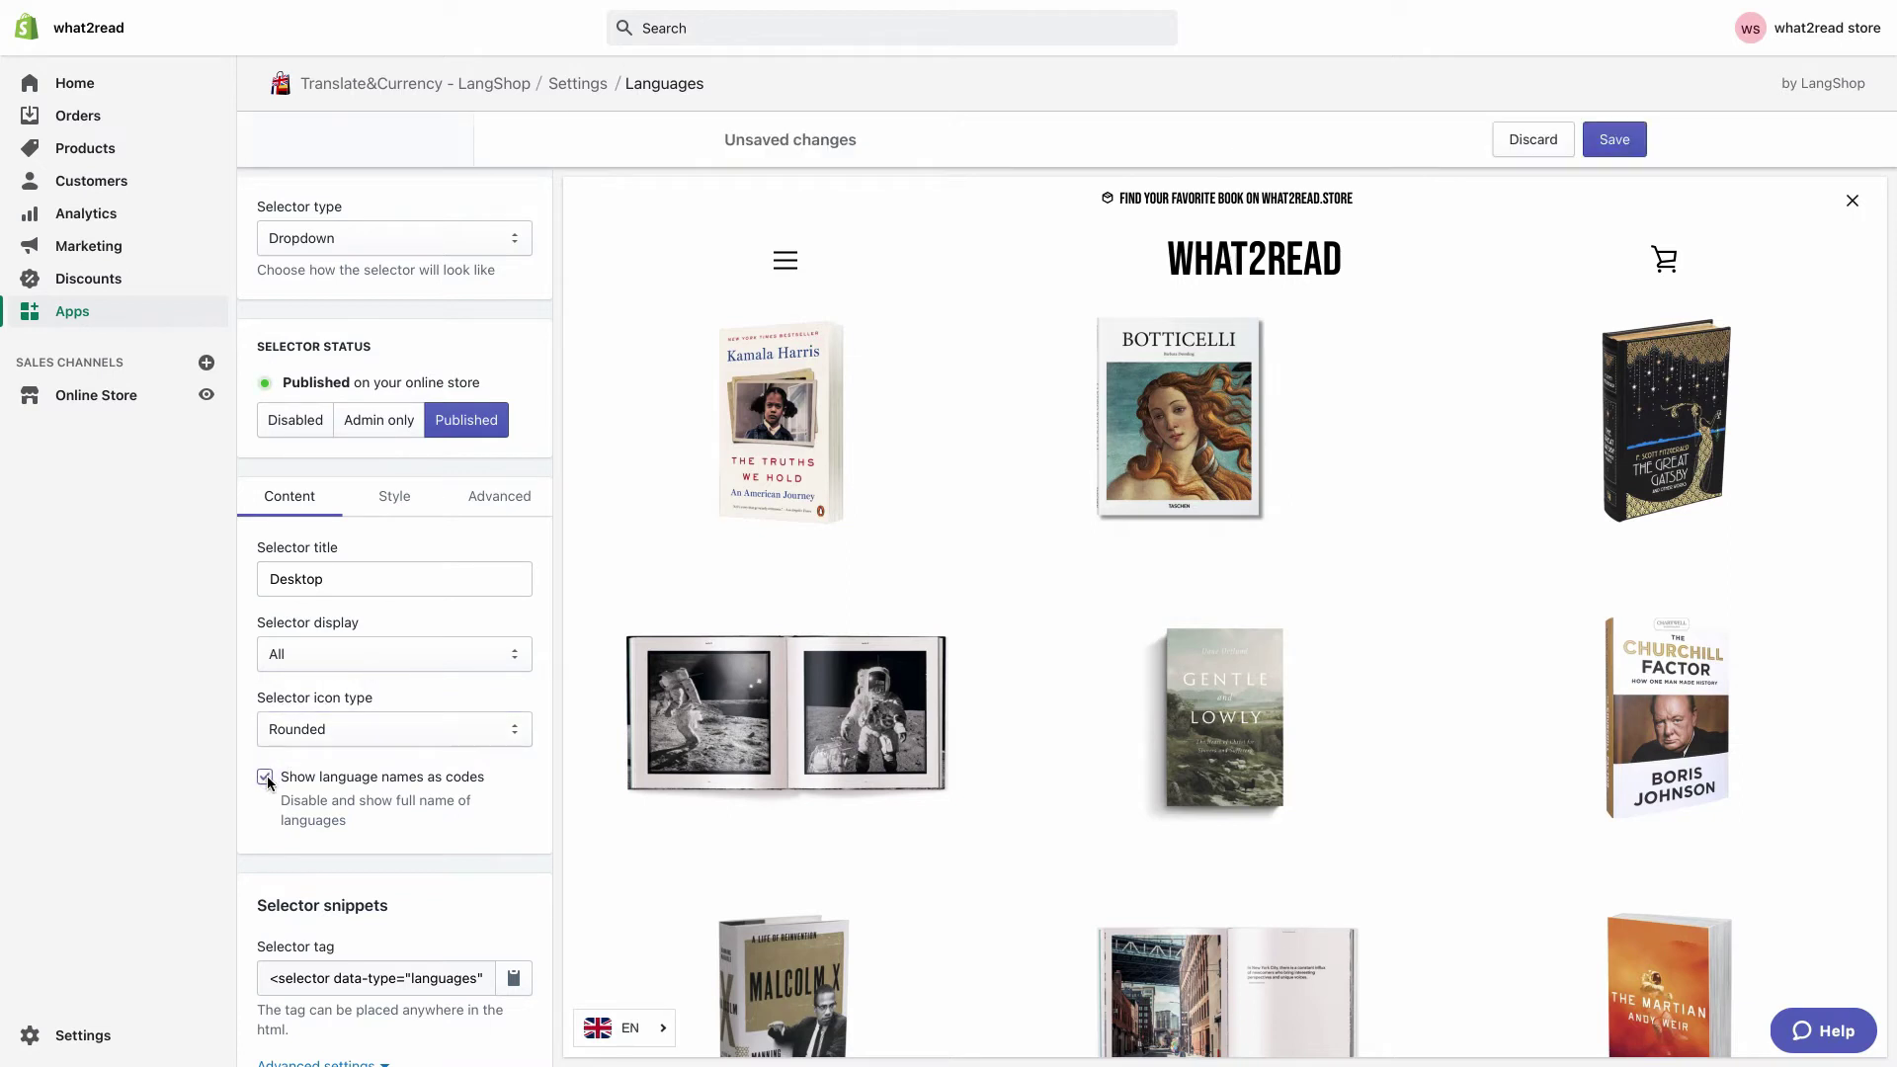
click(265, 777)
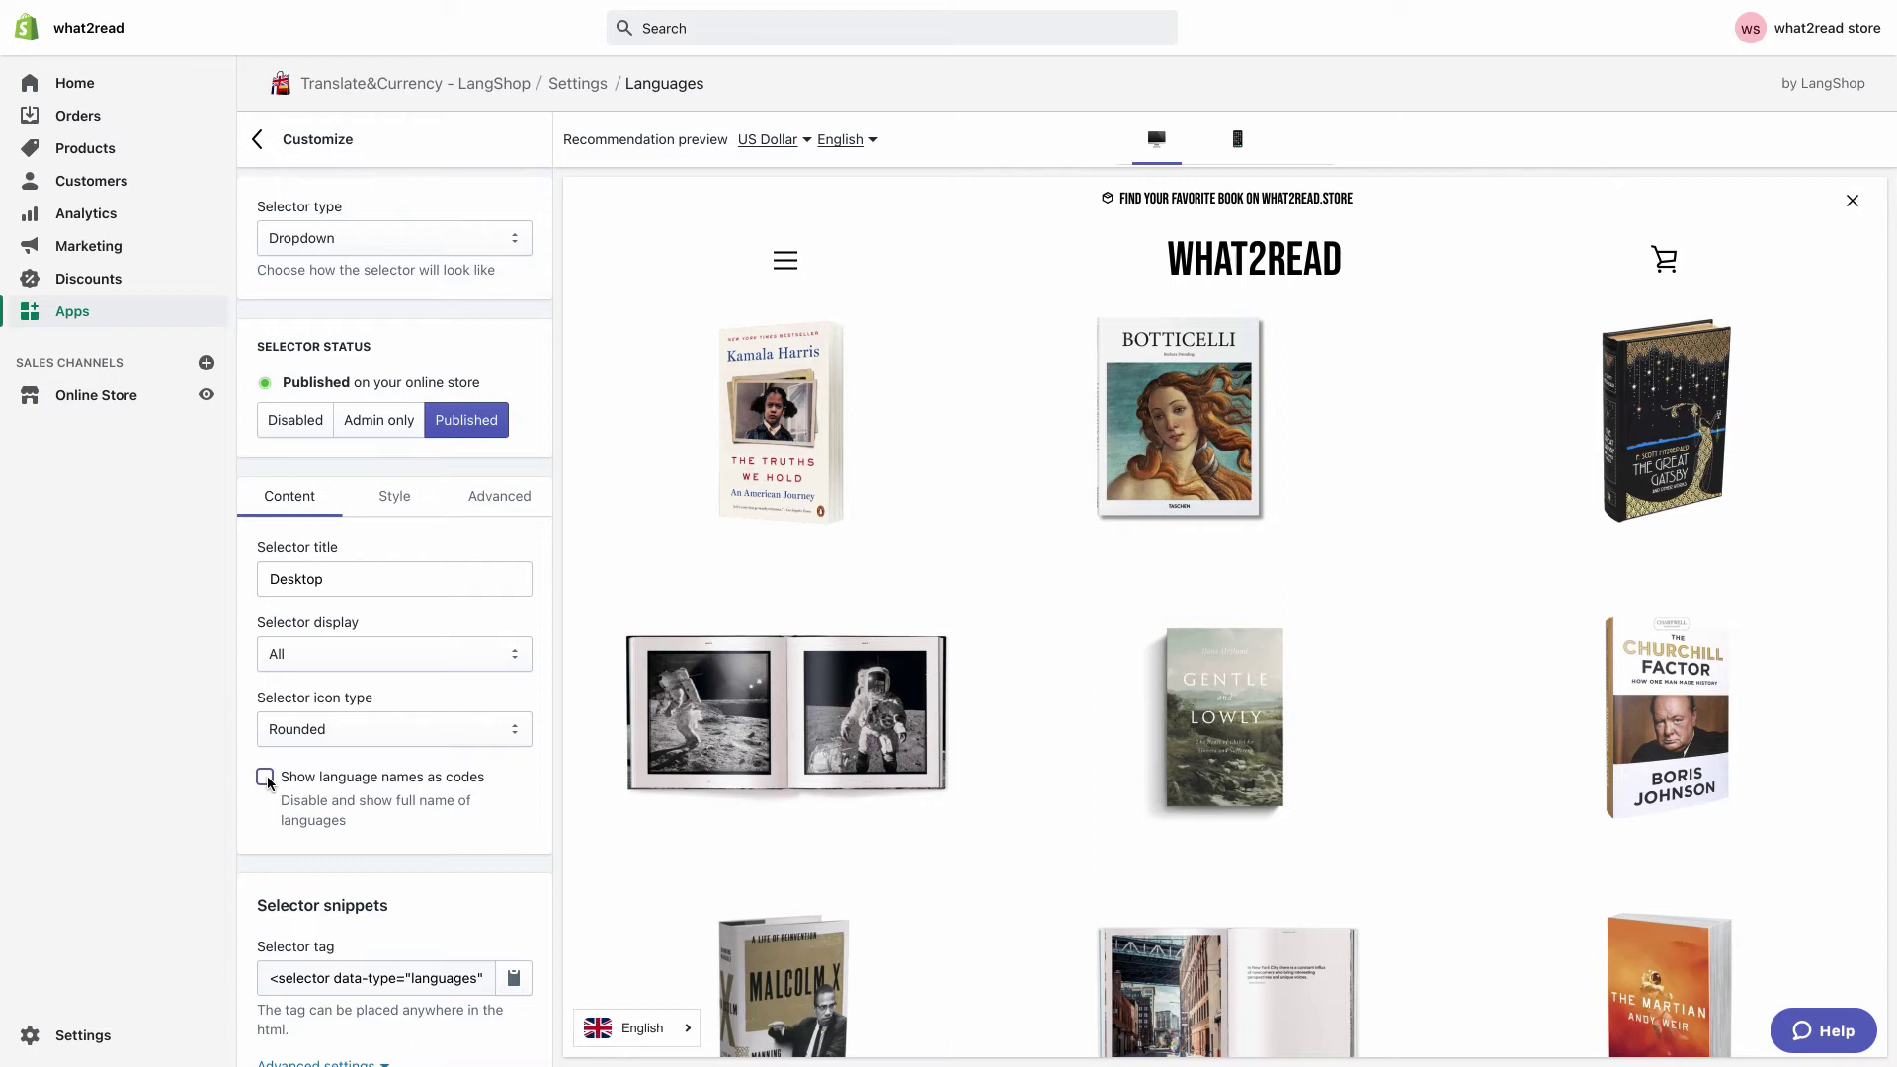
click(396, 514)
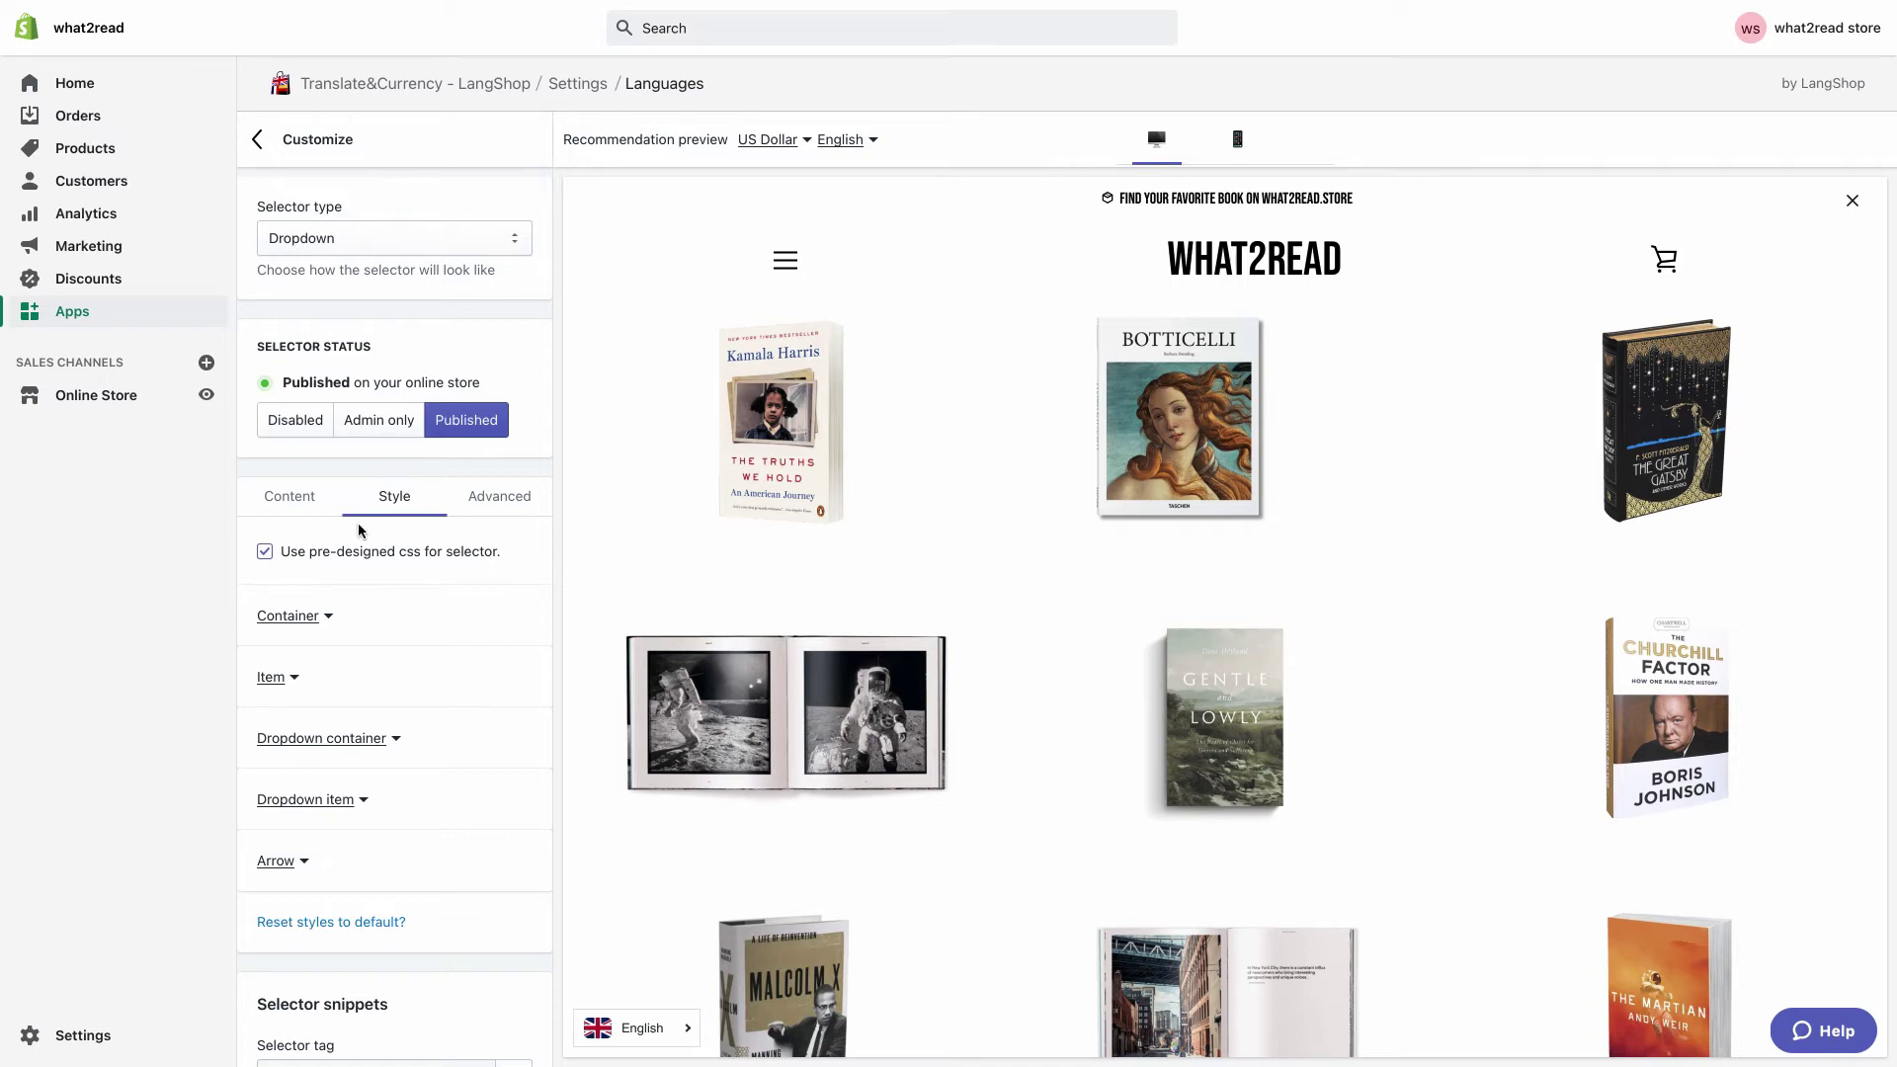
click(264, 551)
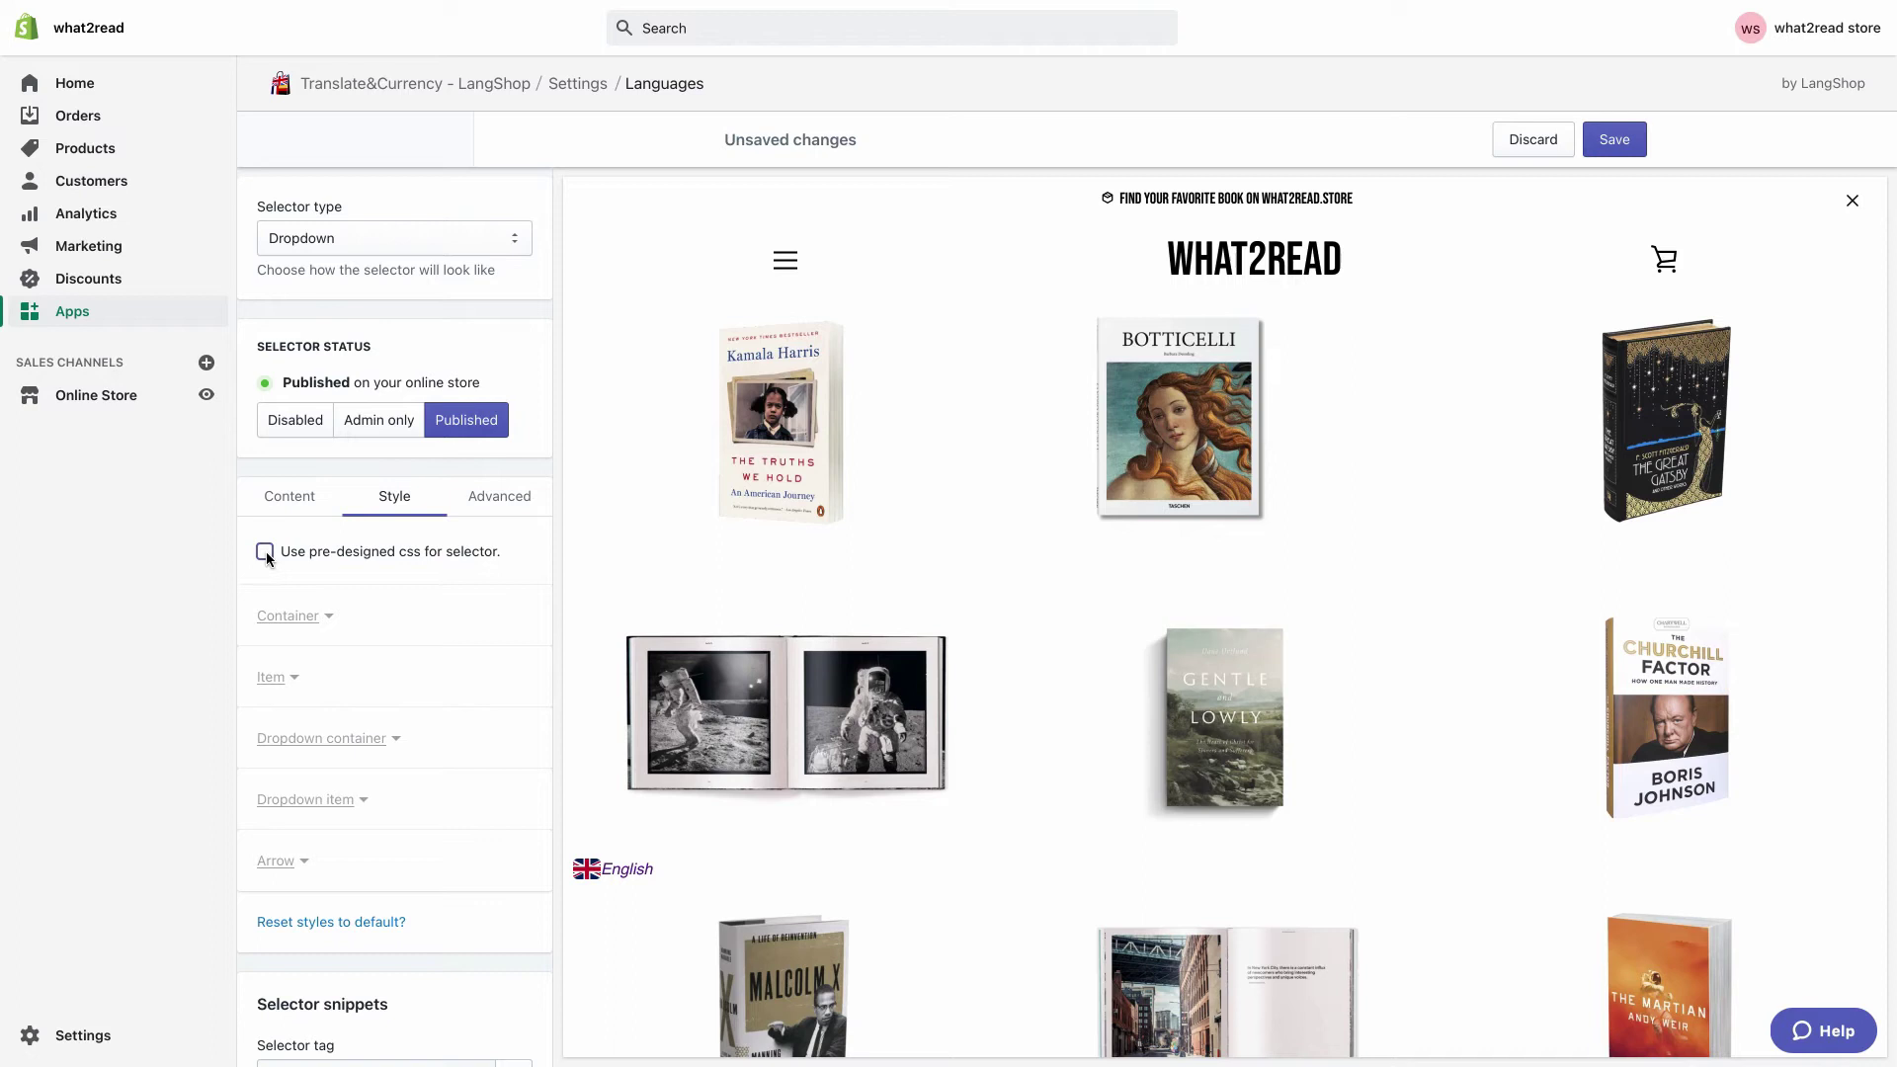
click(265, 551)
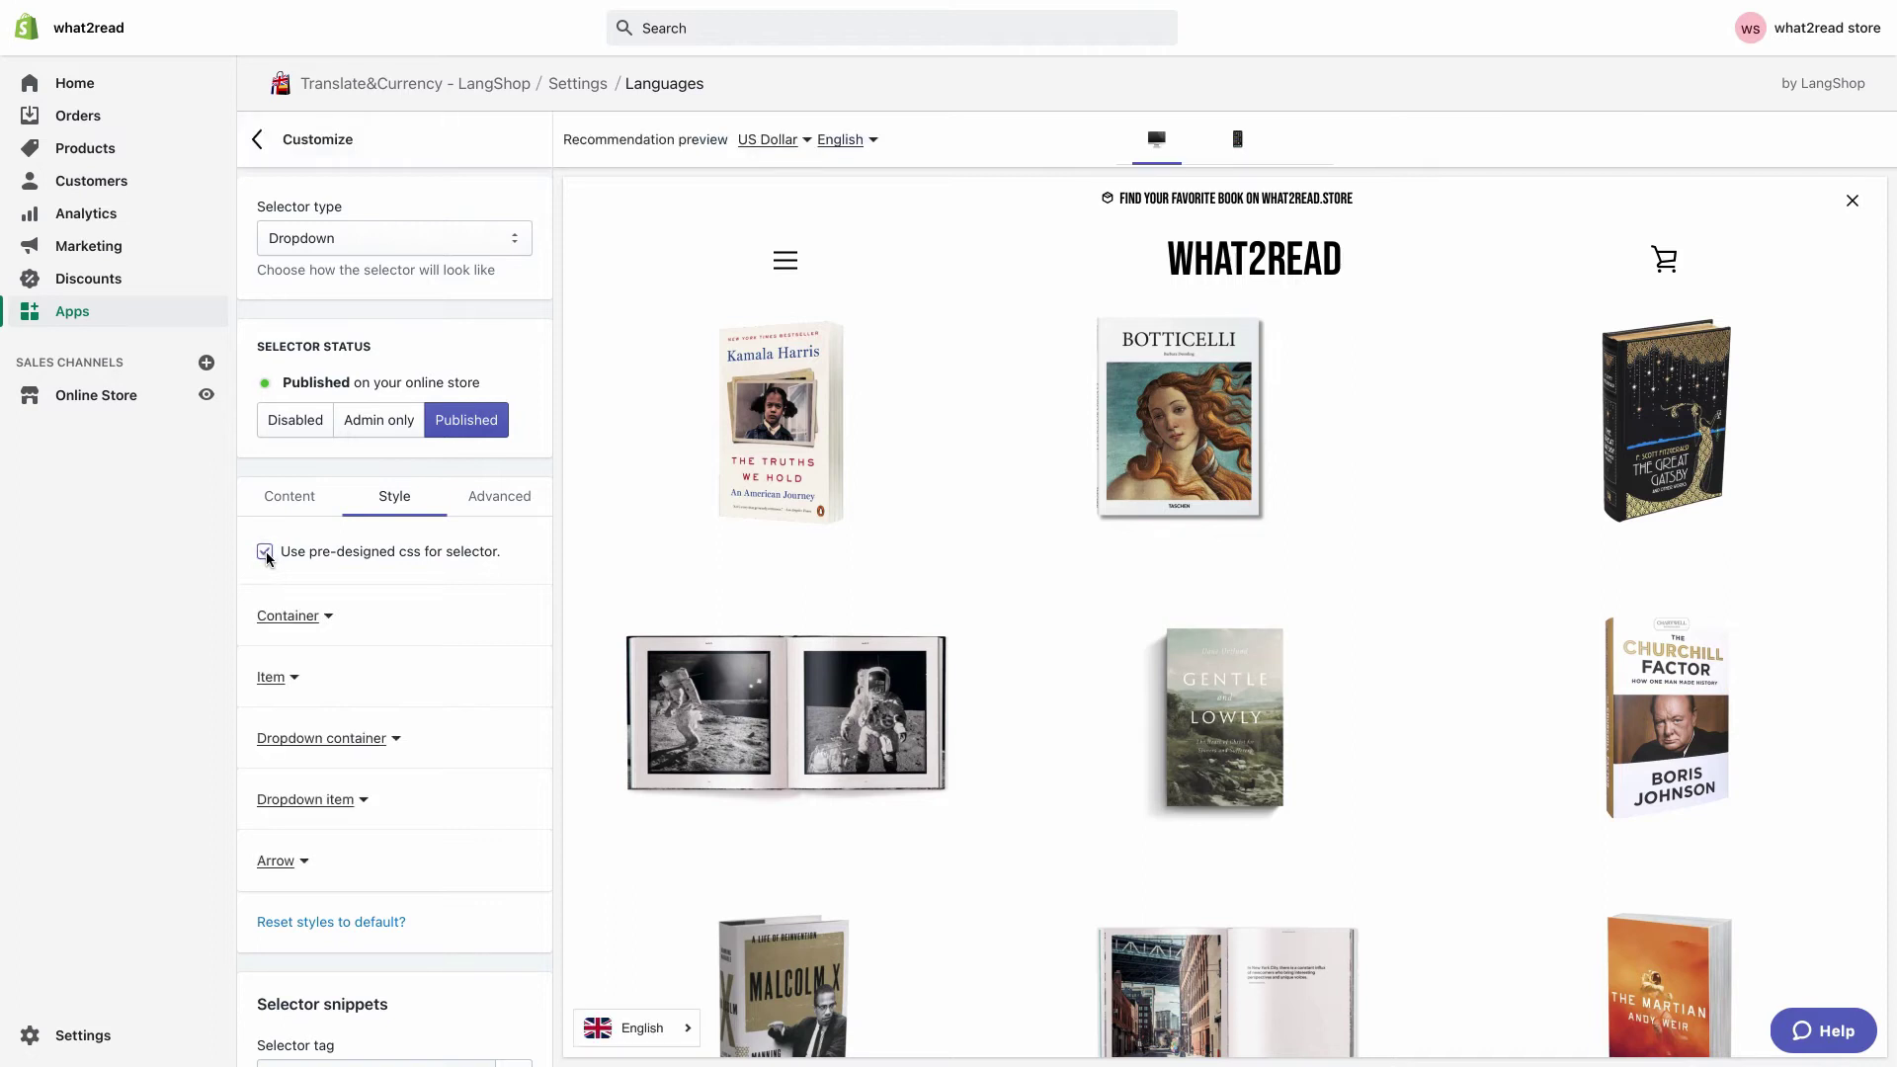
- Set the selector container's normal background color to light blue, RGB 149, 179, 212
click(320, 618)
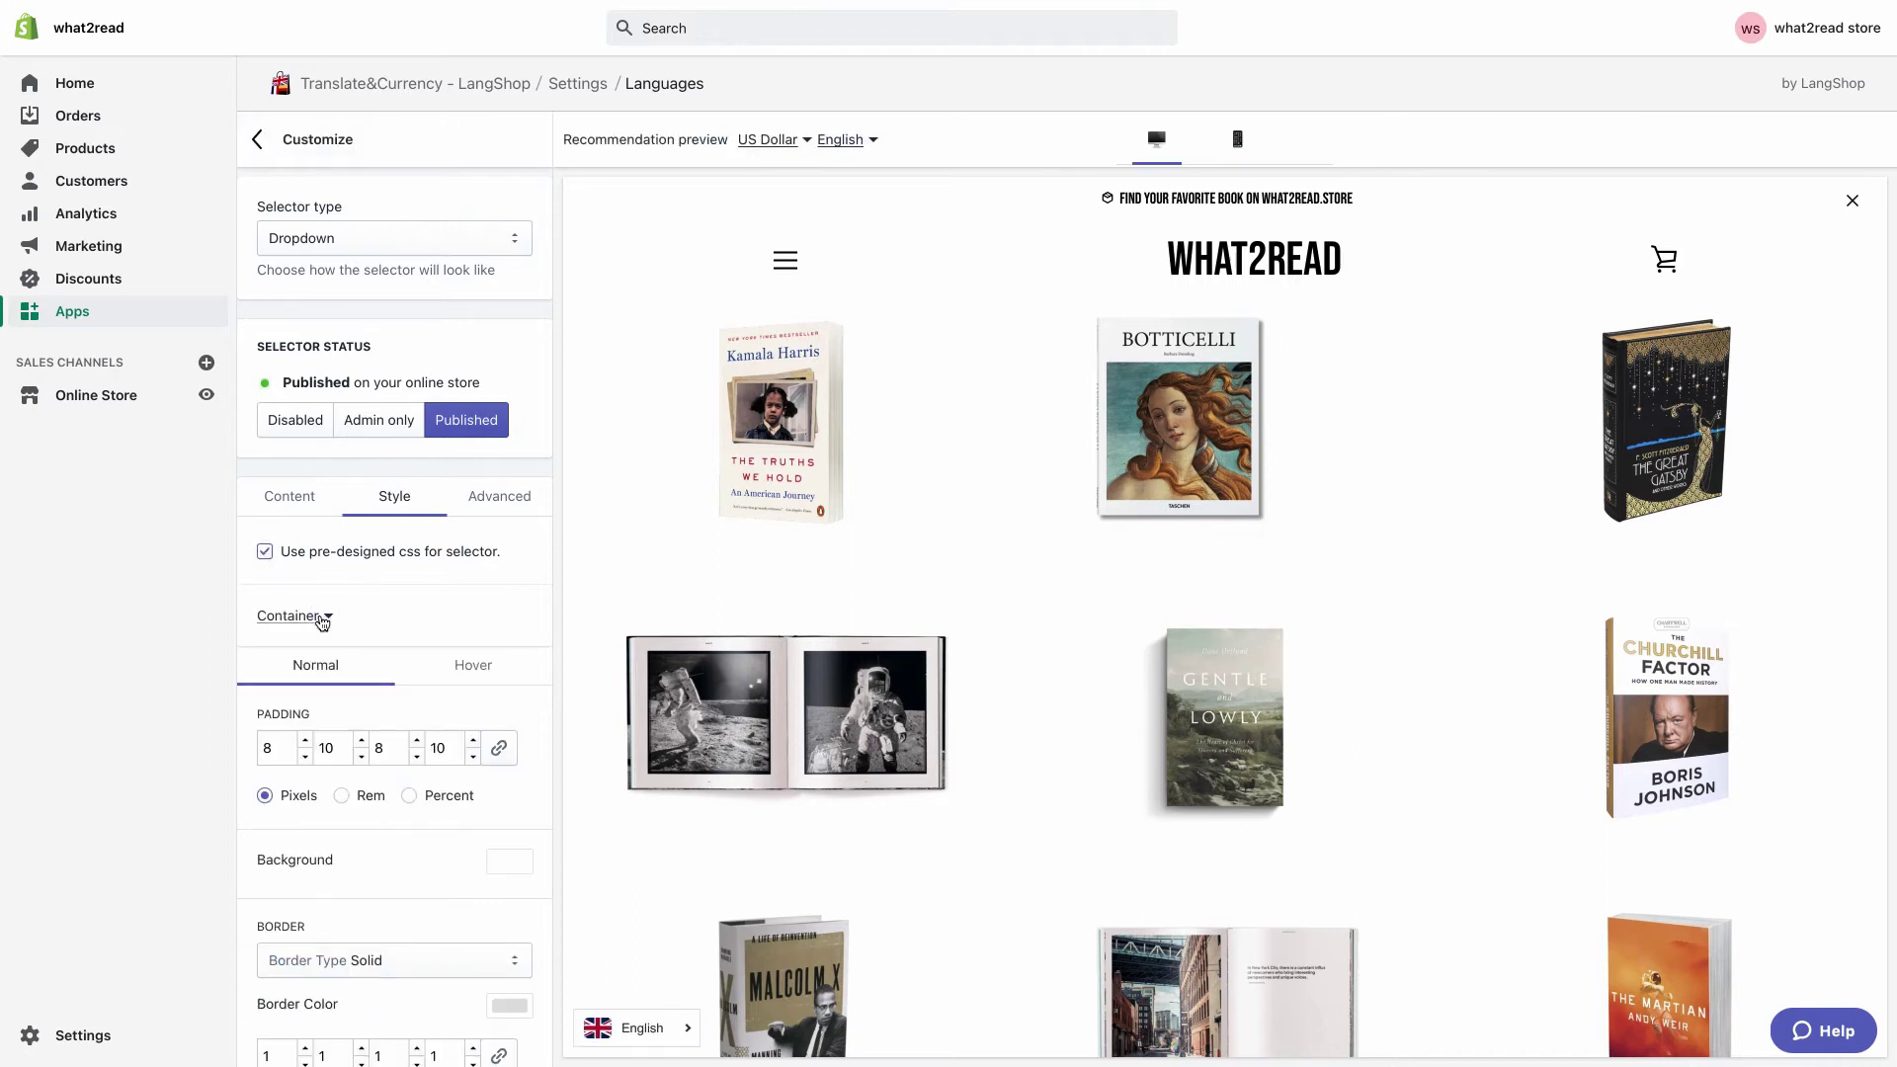
scroll(320, 620, down, 3)
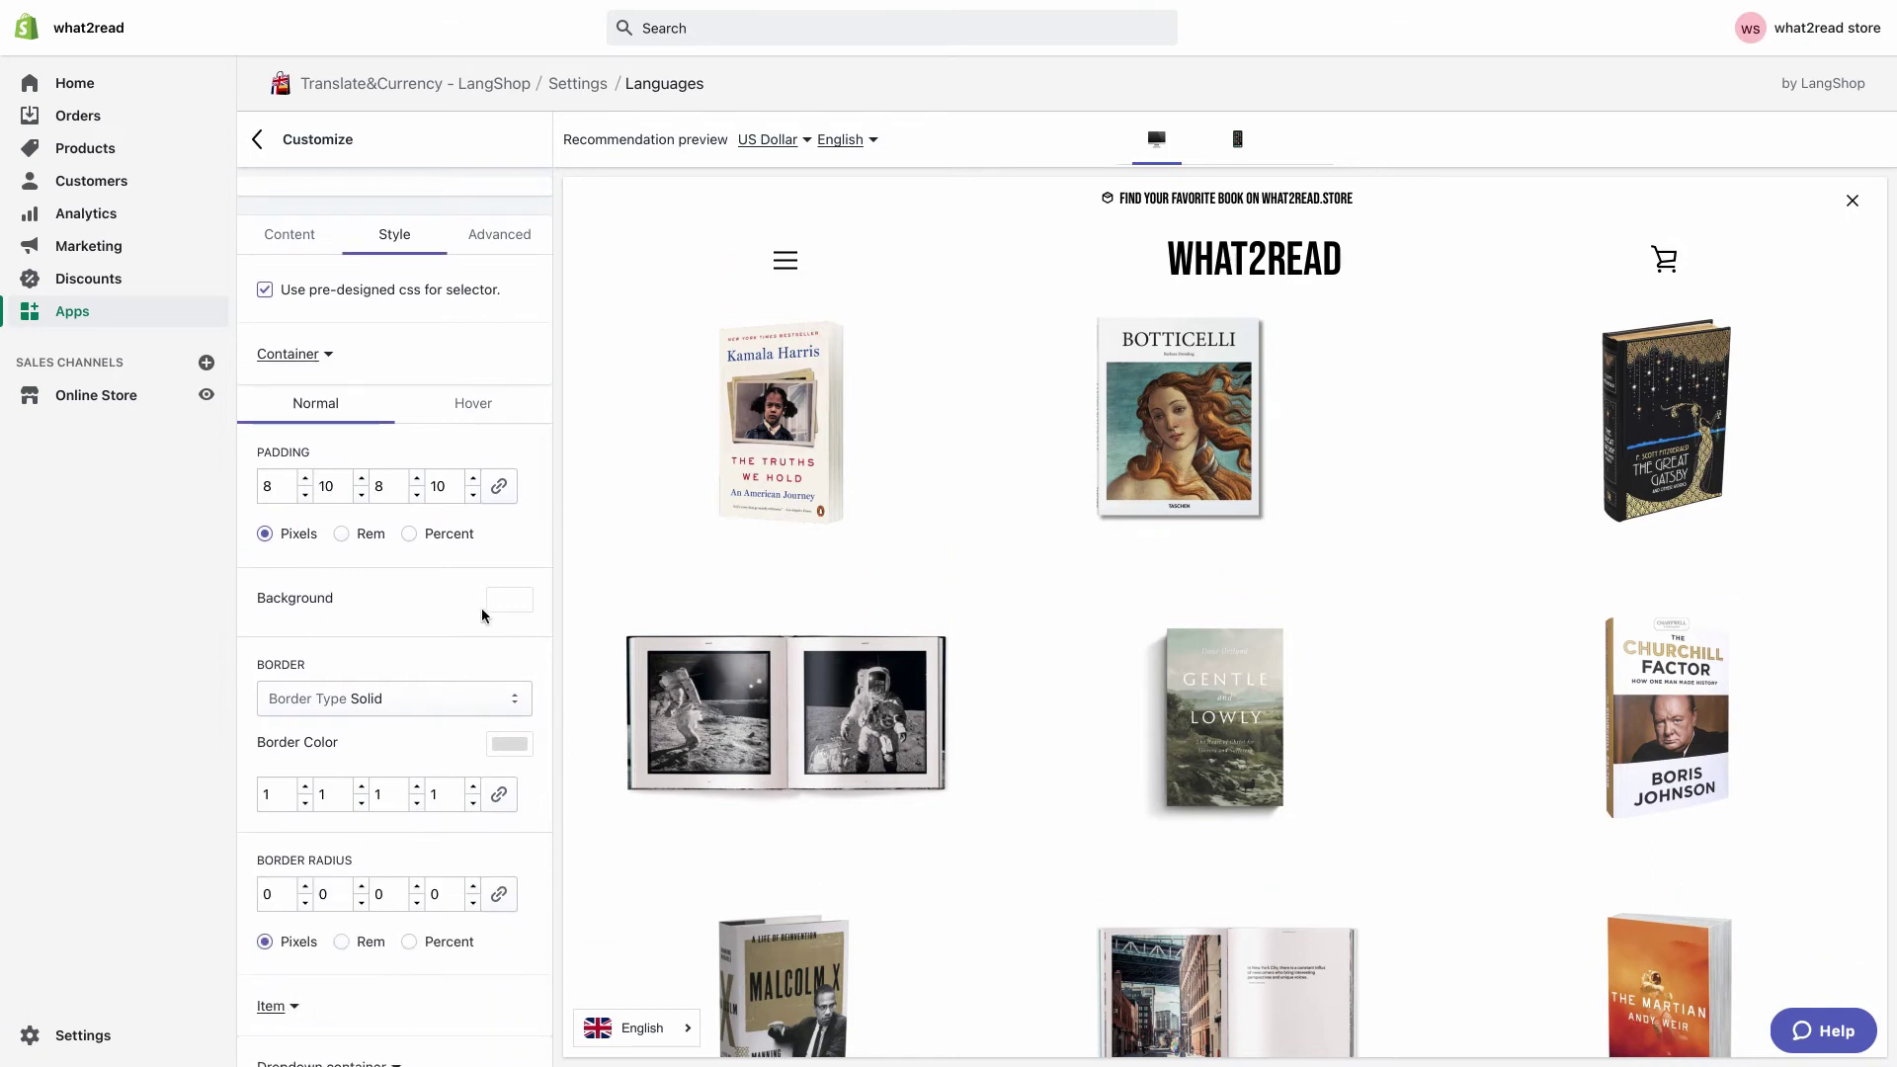
click(506, 602)
click(512, 783)
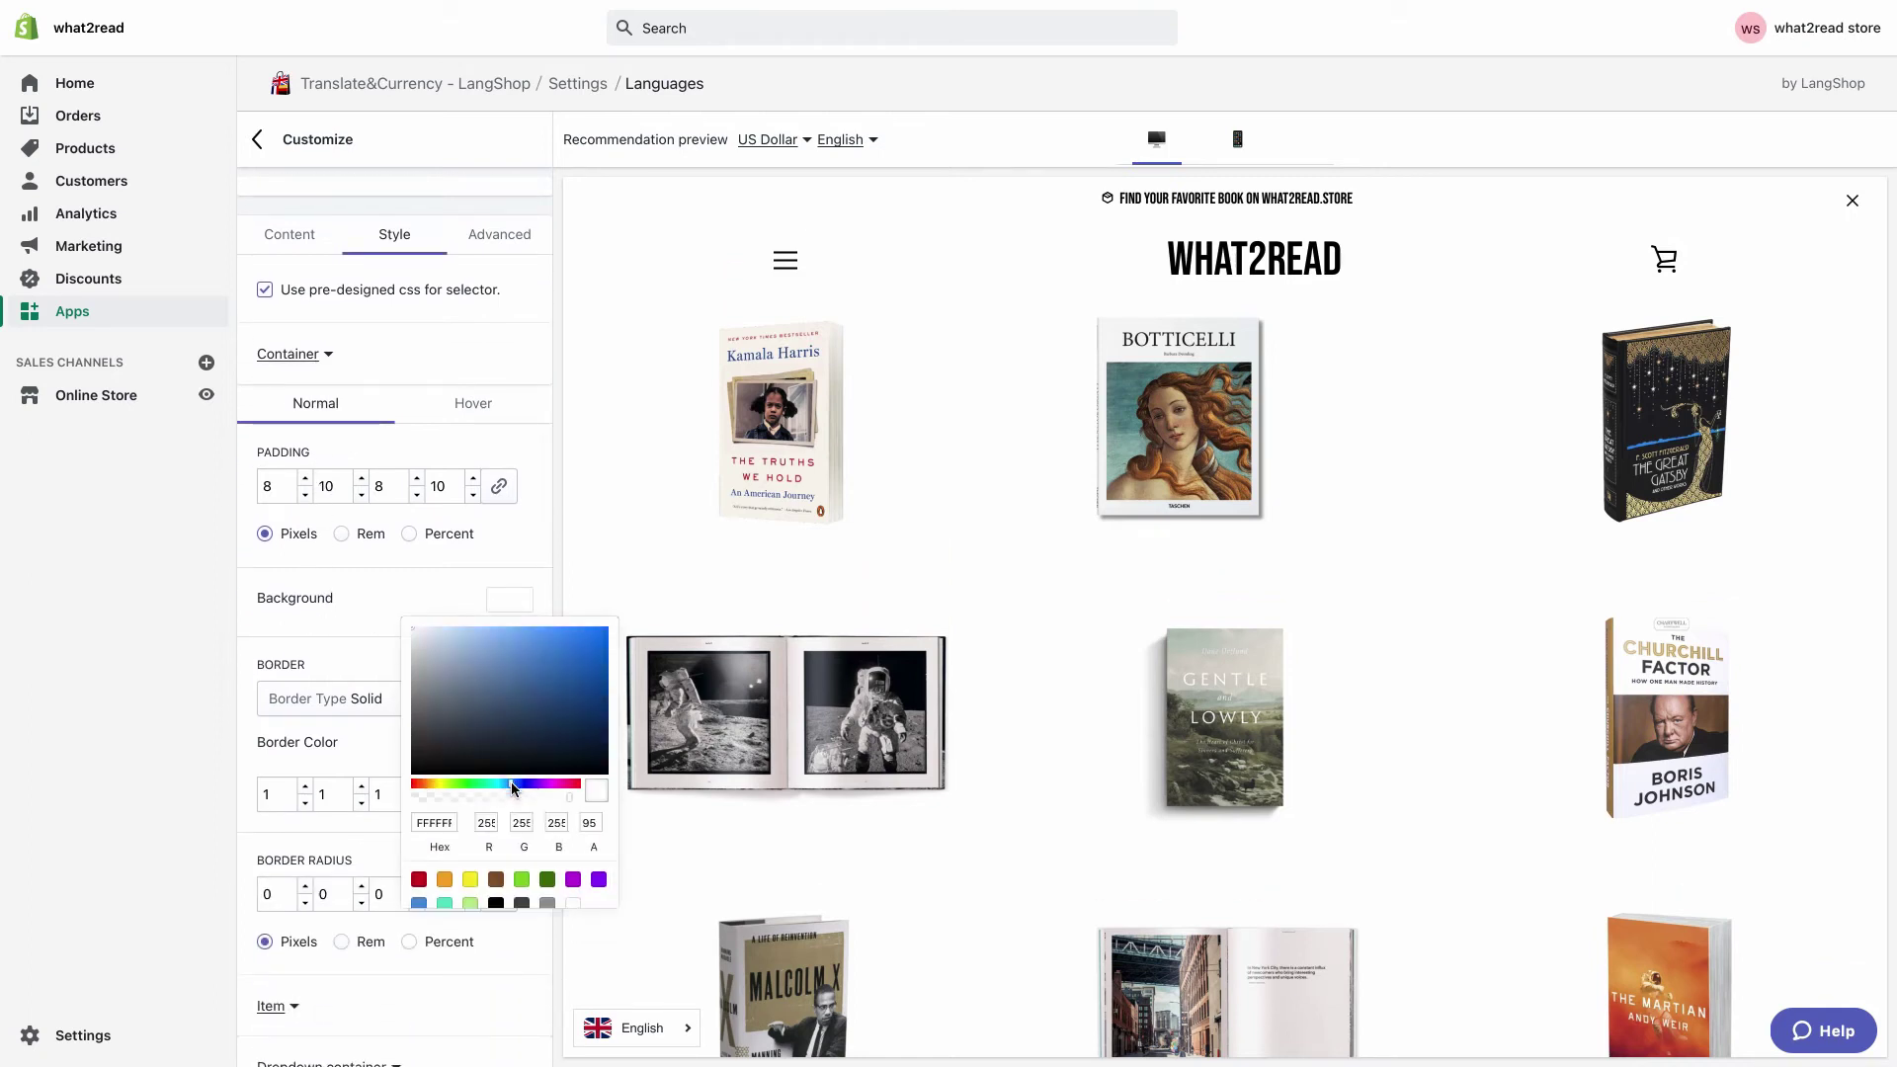
click(470, 651)
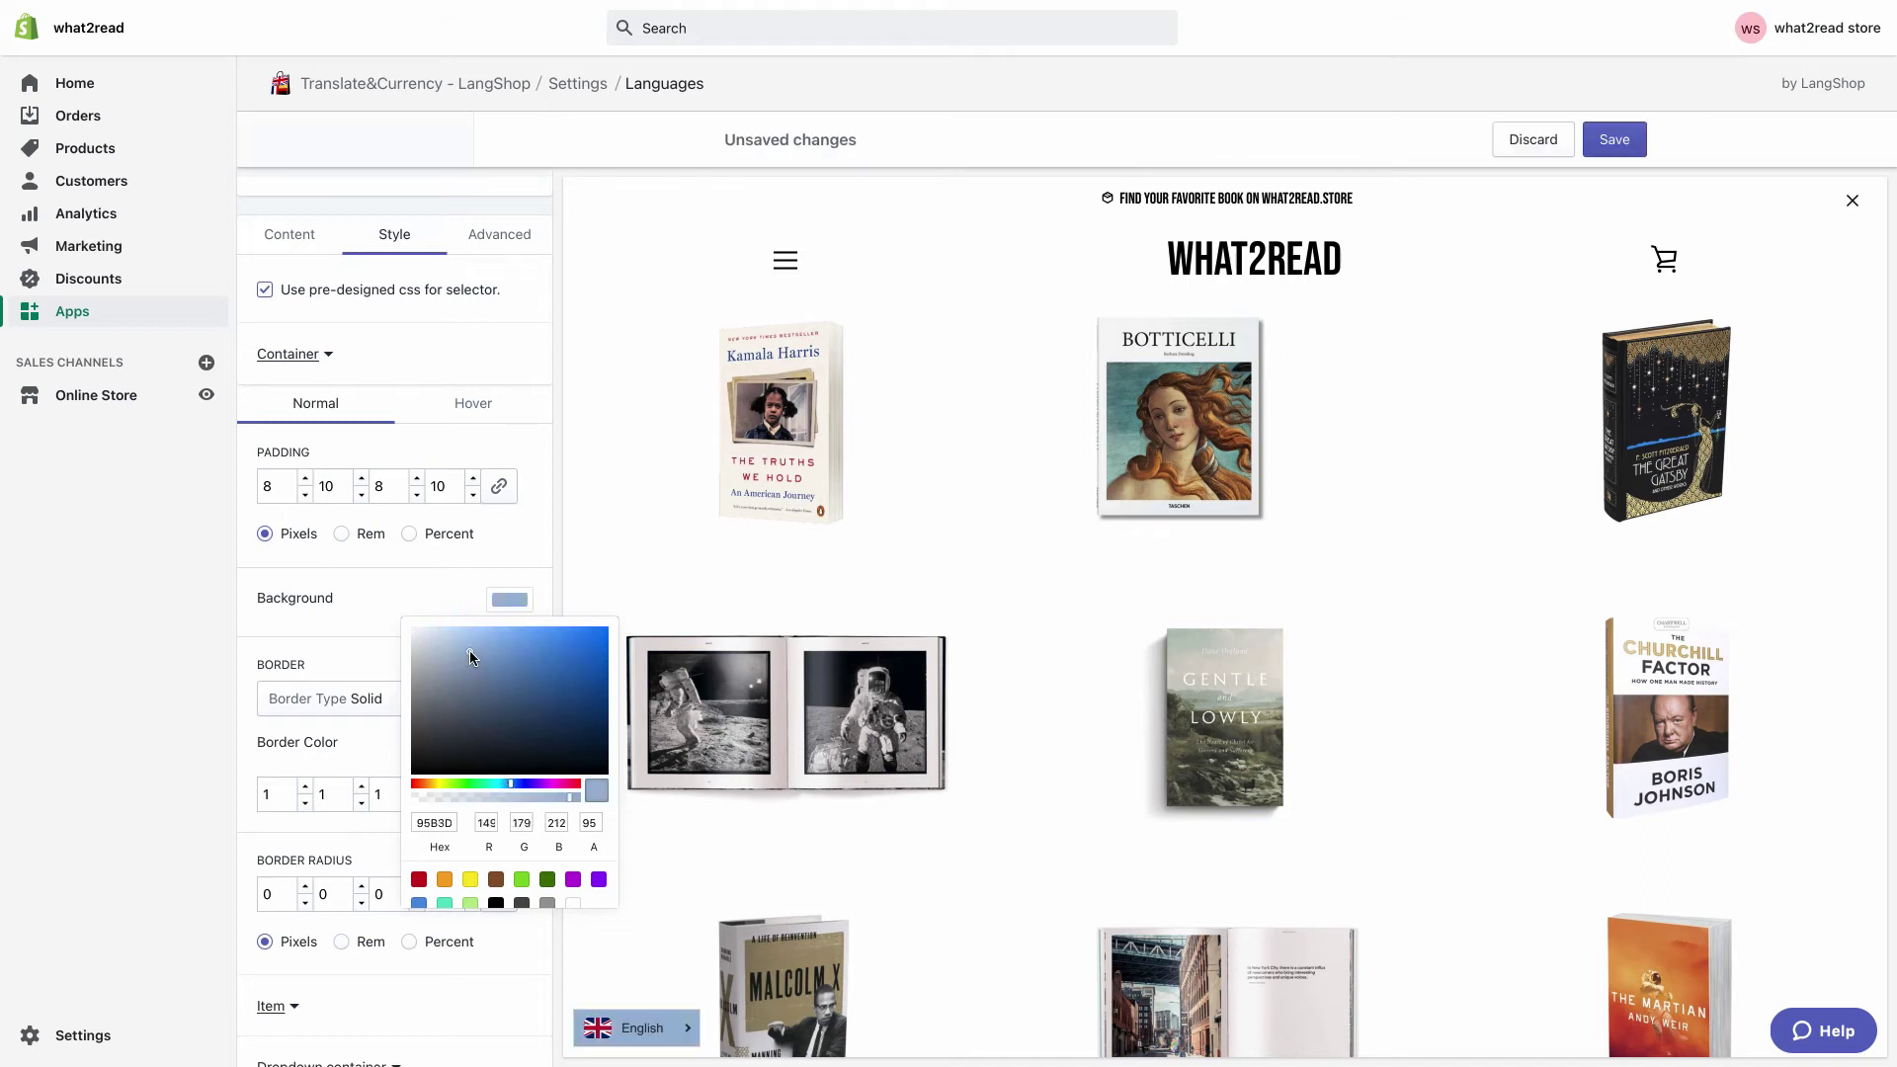
- Set the container's border type to None and its first two border radius values to 3 and 1 pixels
click(432, 698)
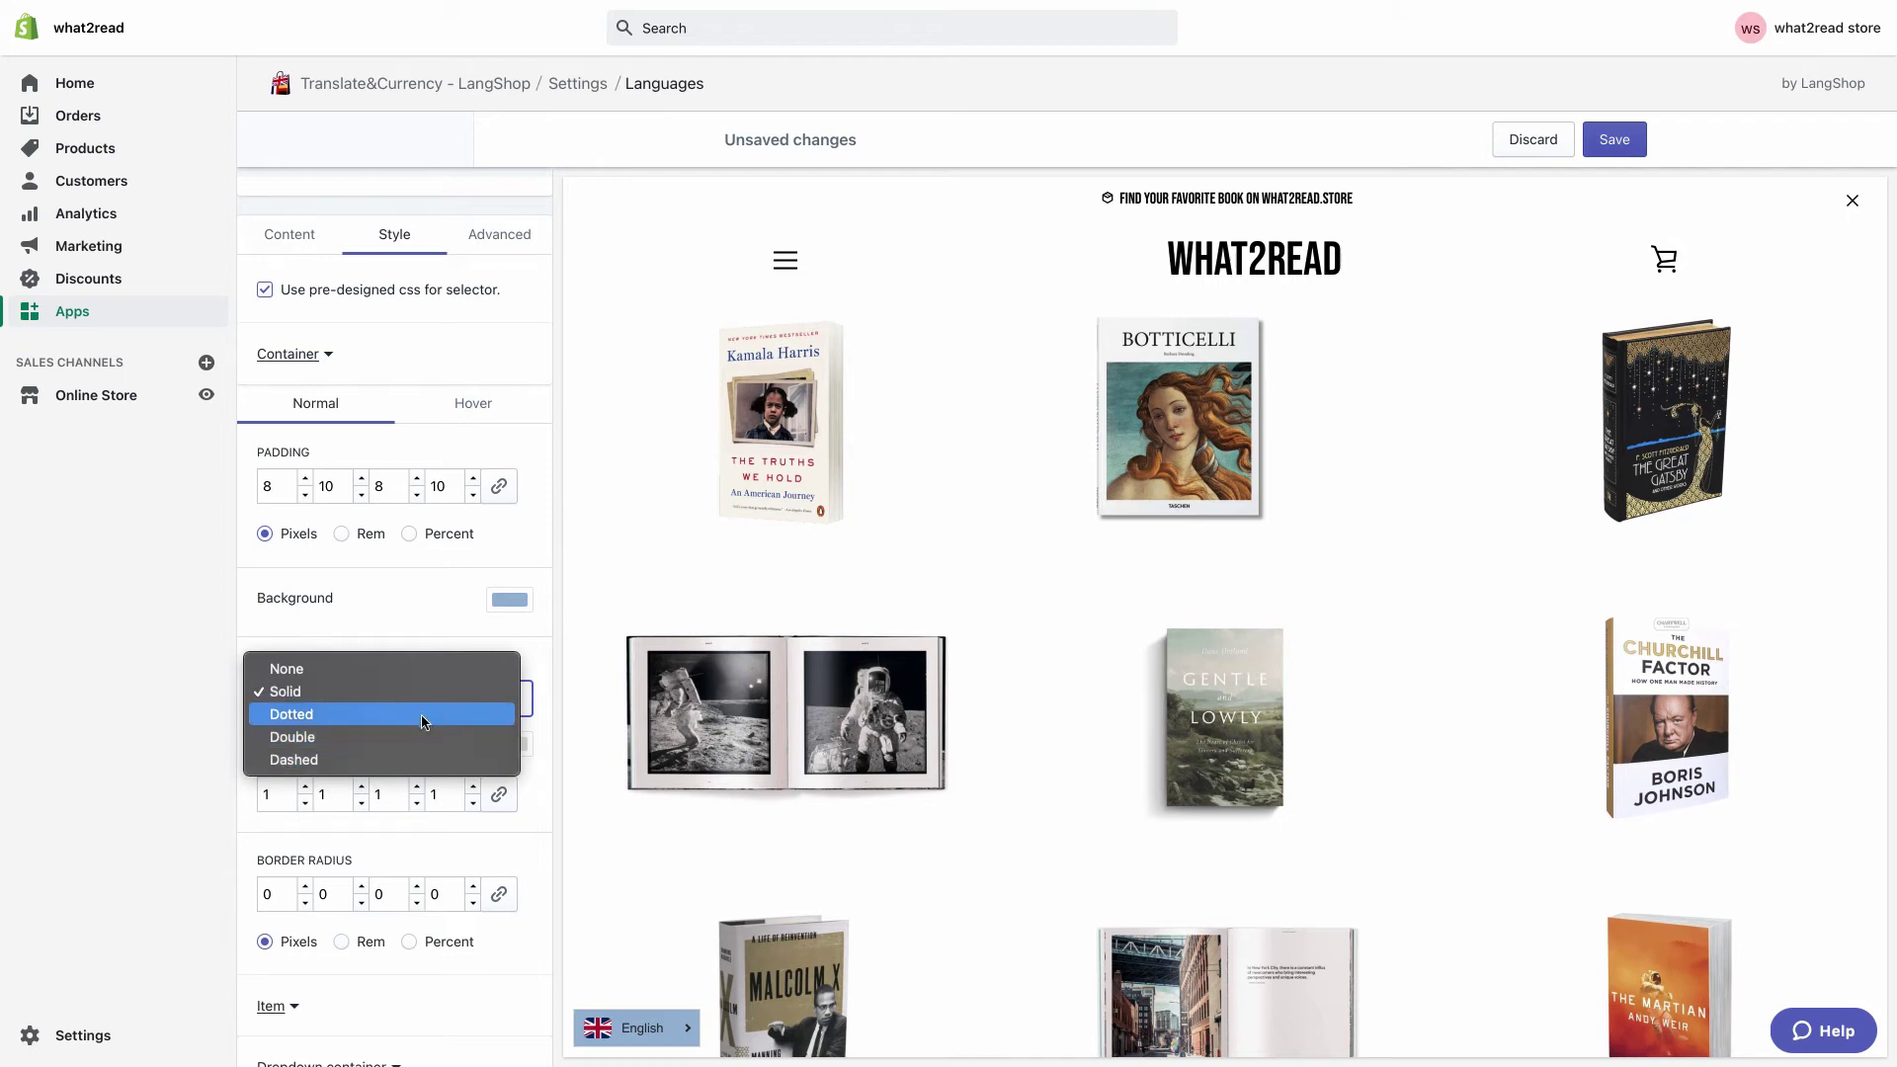
click(420, 674)
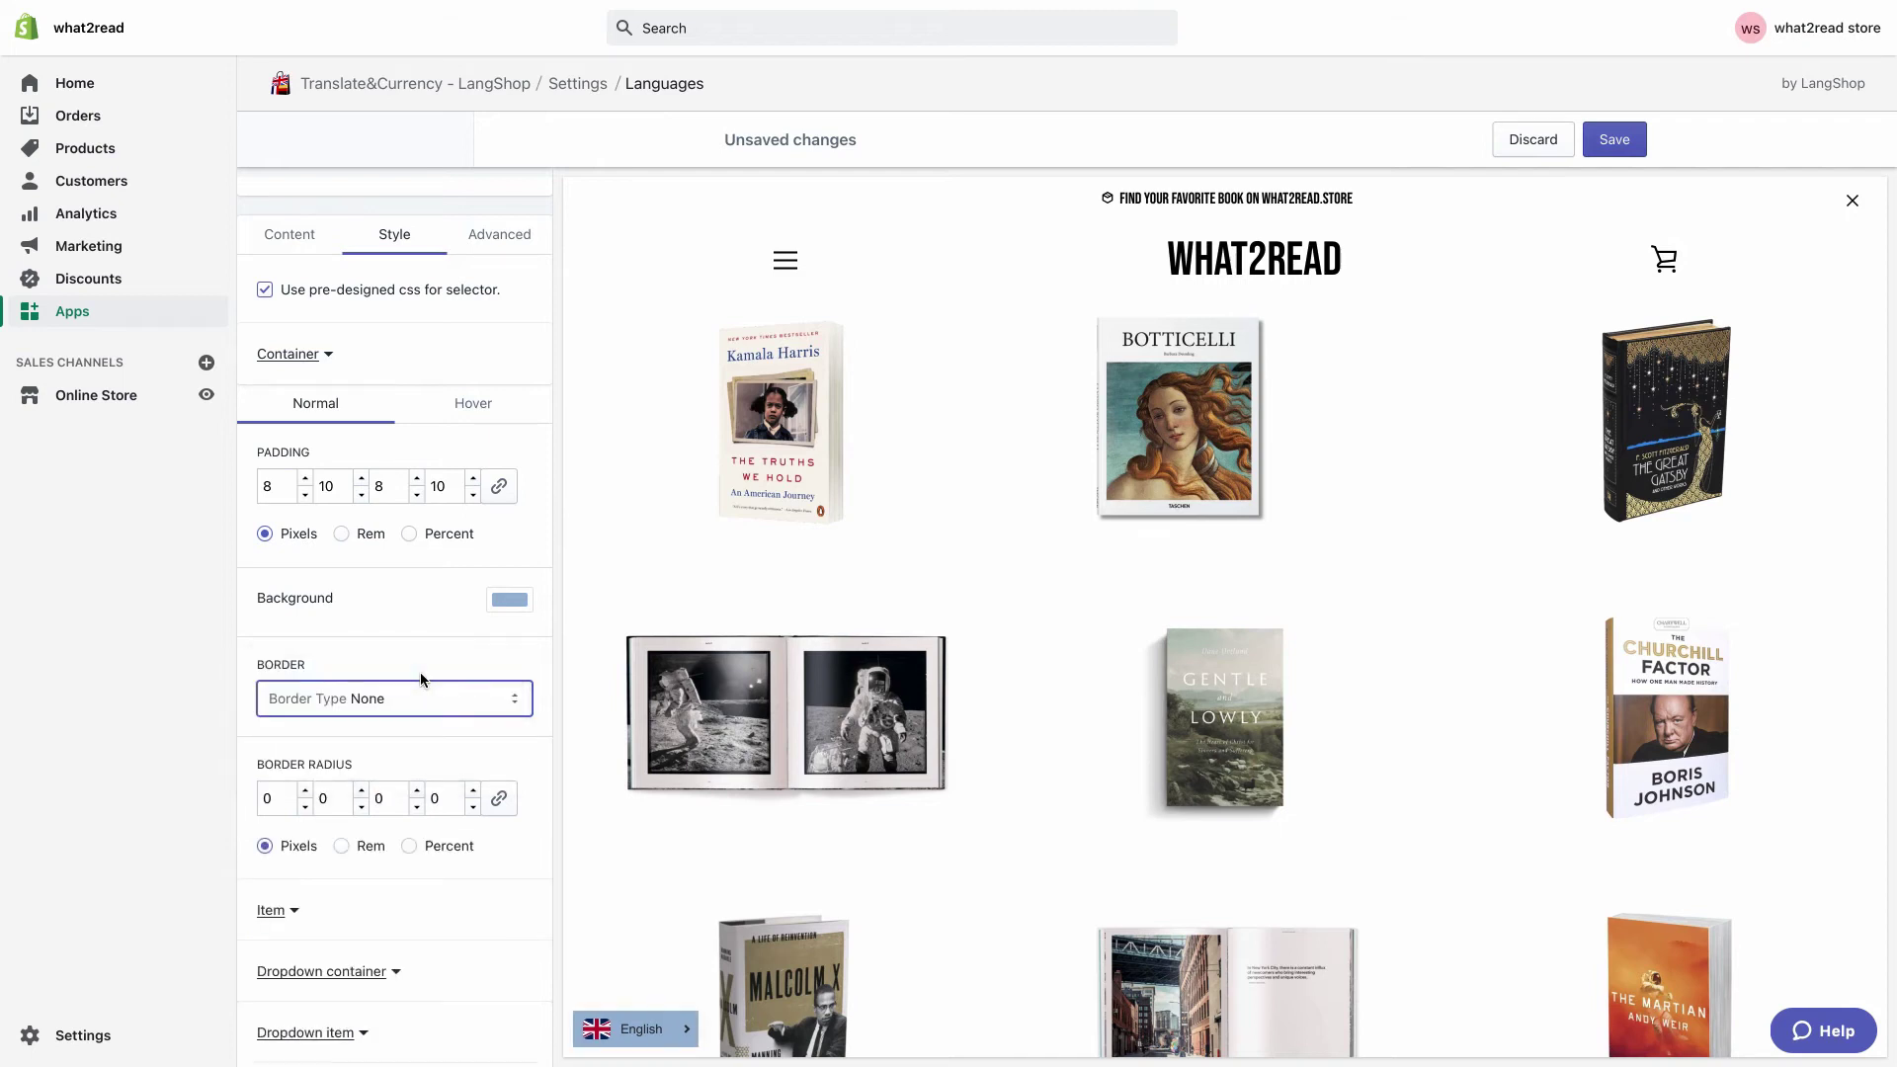
triple_click(305, 791)
click(361, 790)
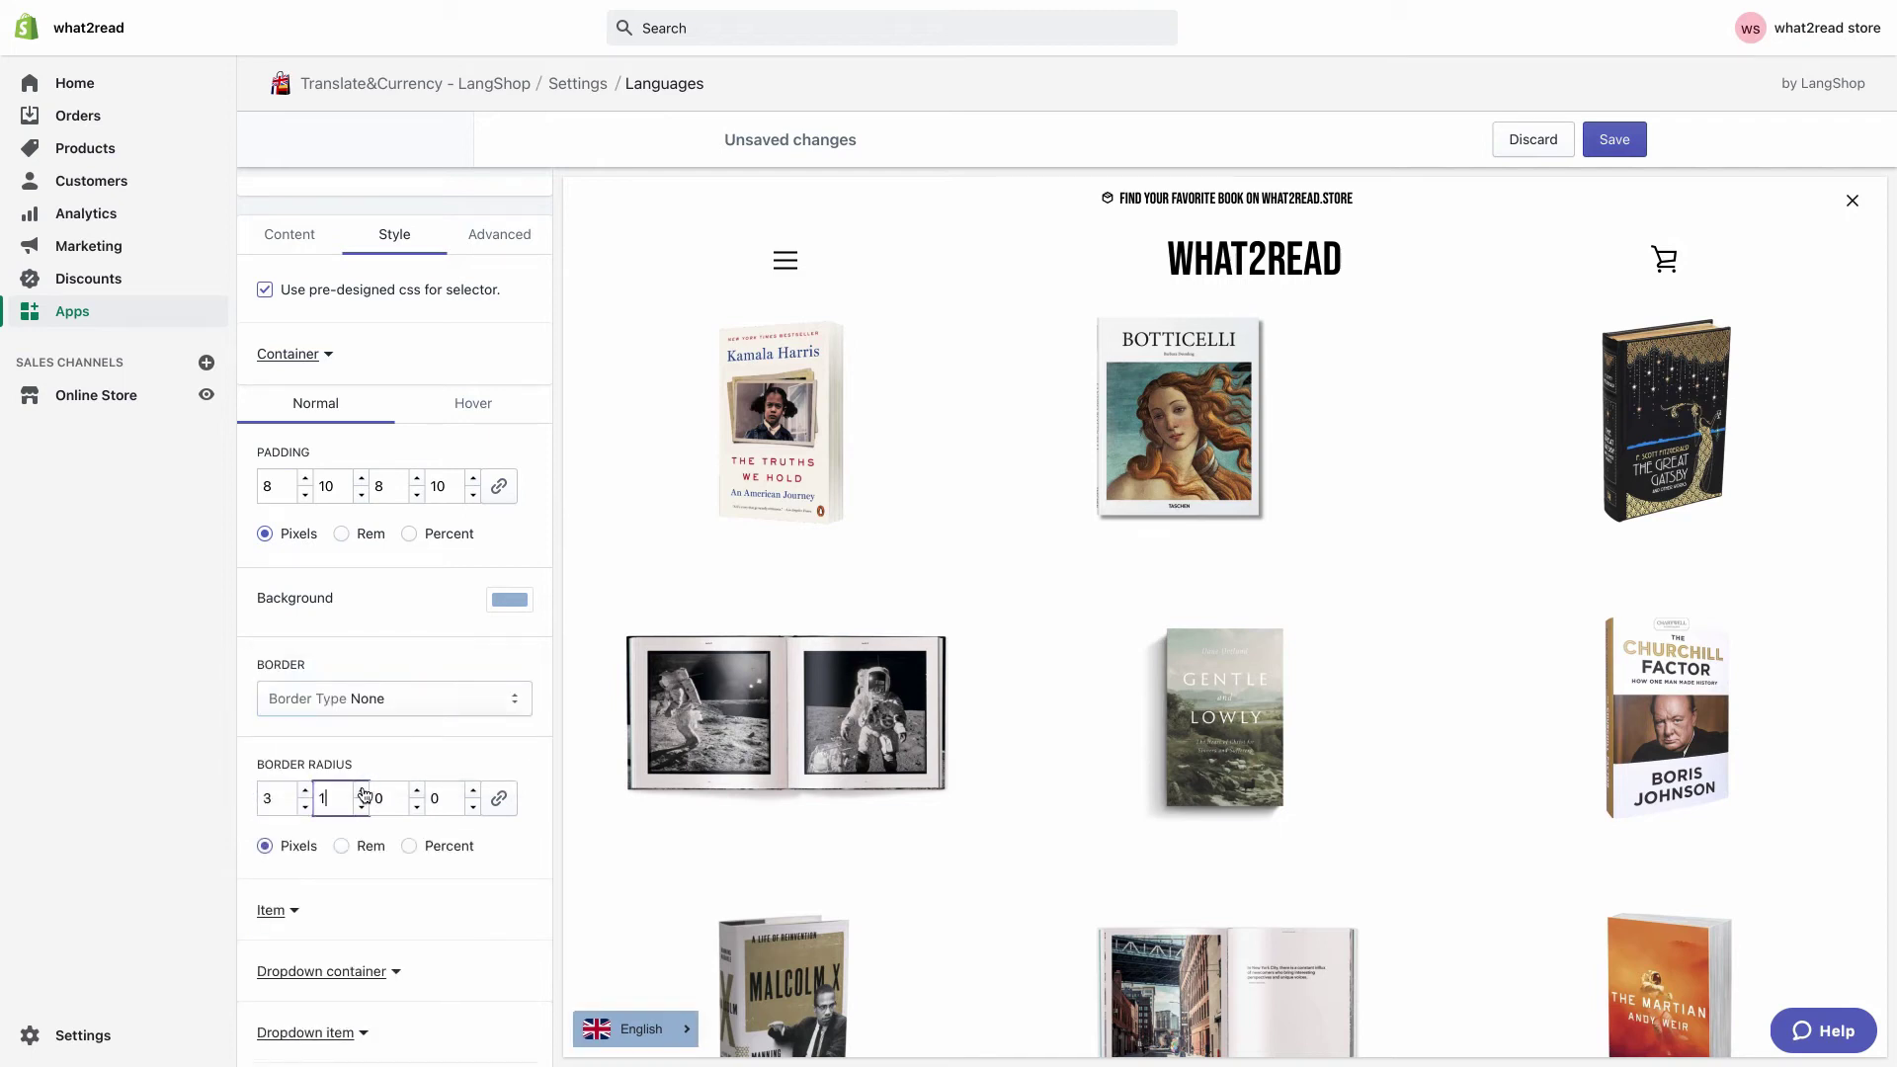
click(341, 845)
click(409, 846)
click(264, 847)
- Set the selector container's hover background color to dark grey
click(478, 405)
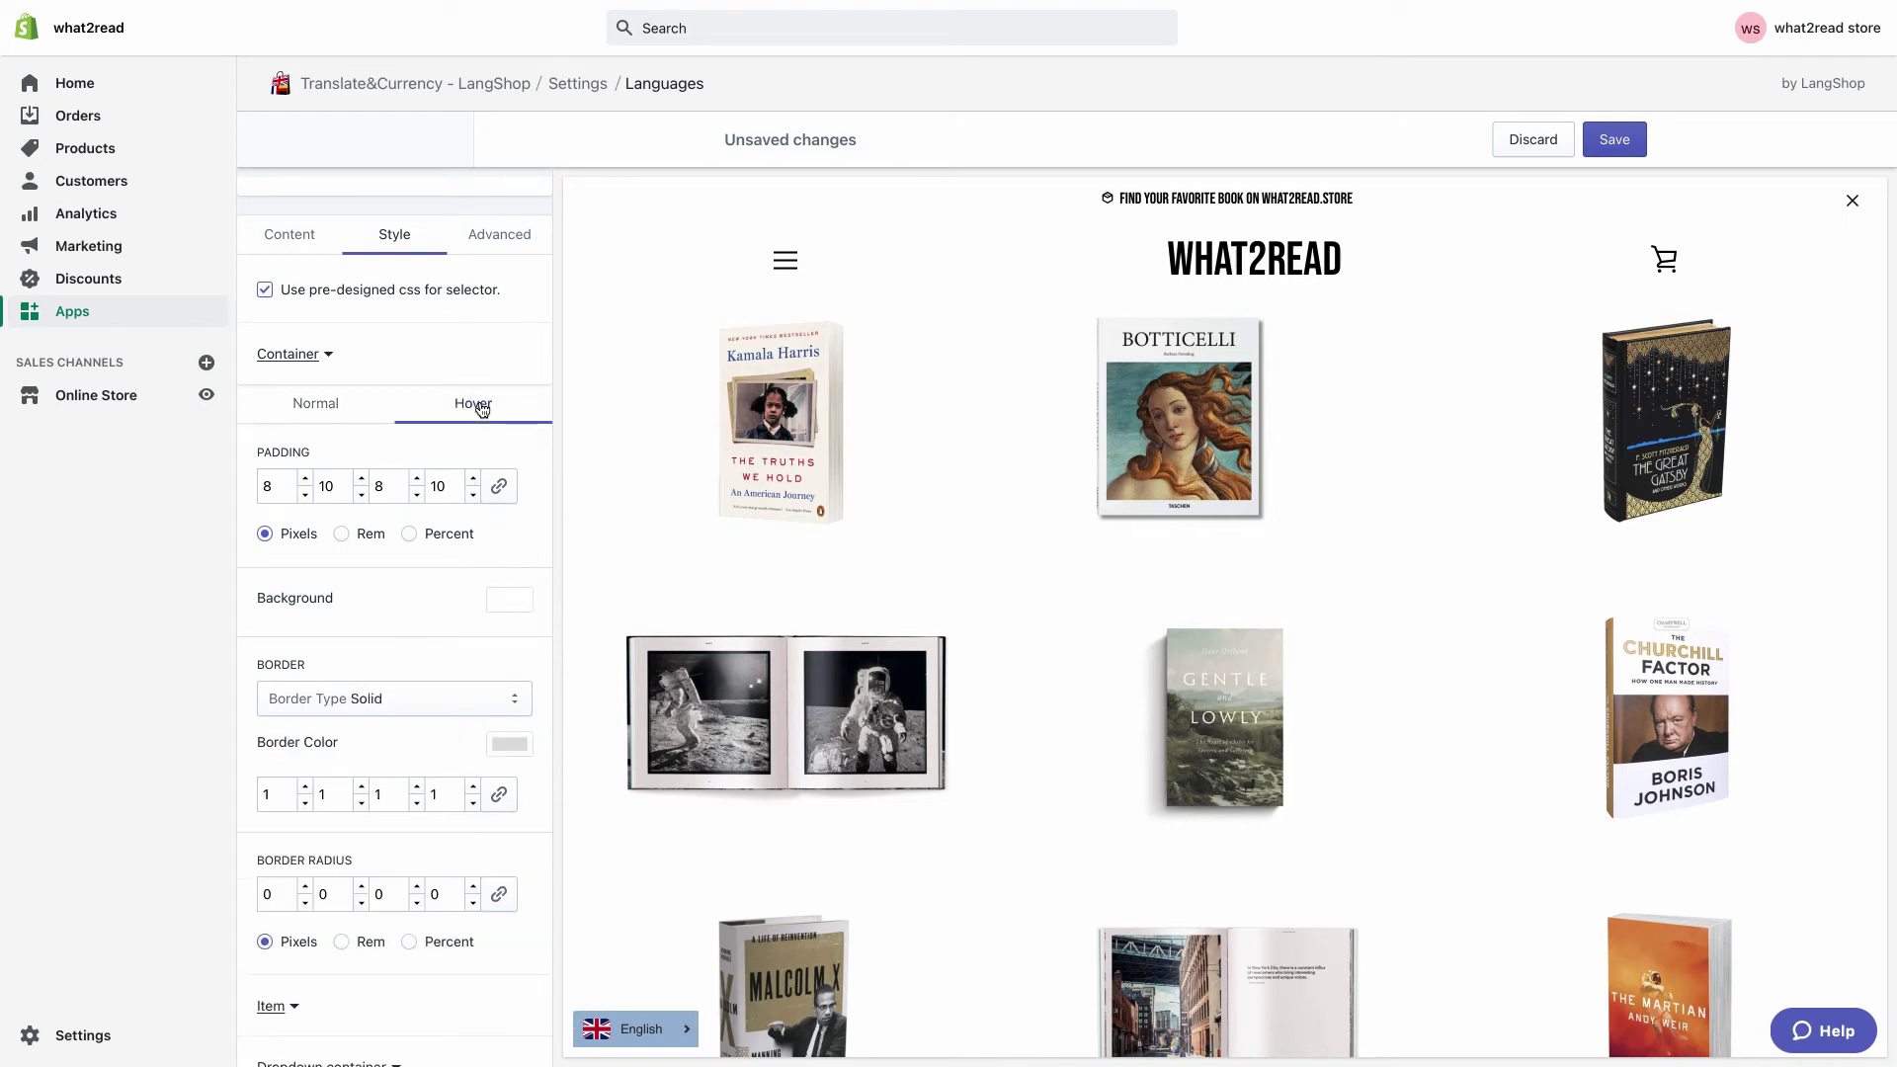
click(502, 598)
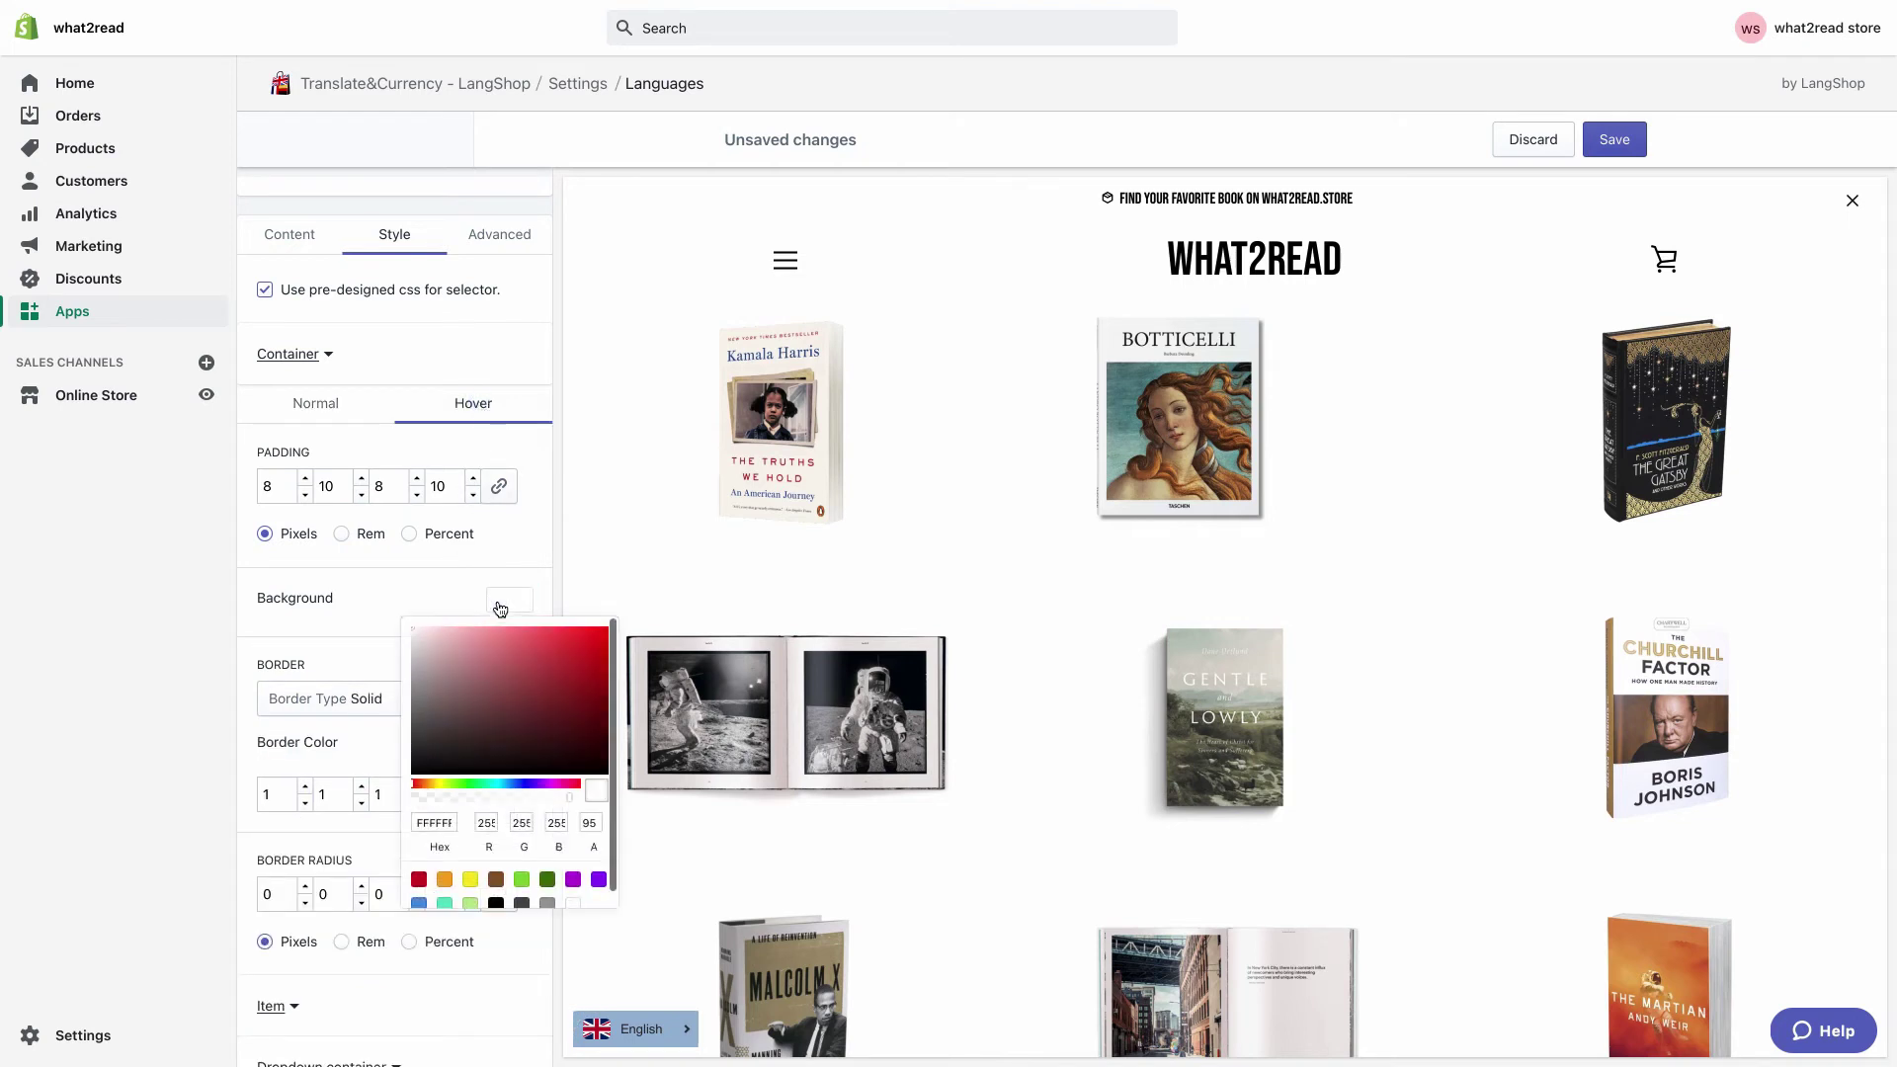
click(510, 783)
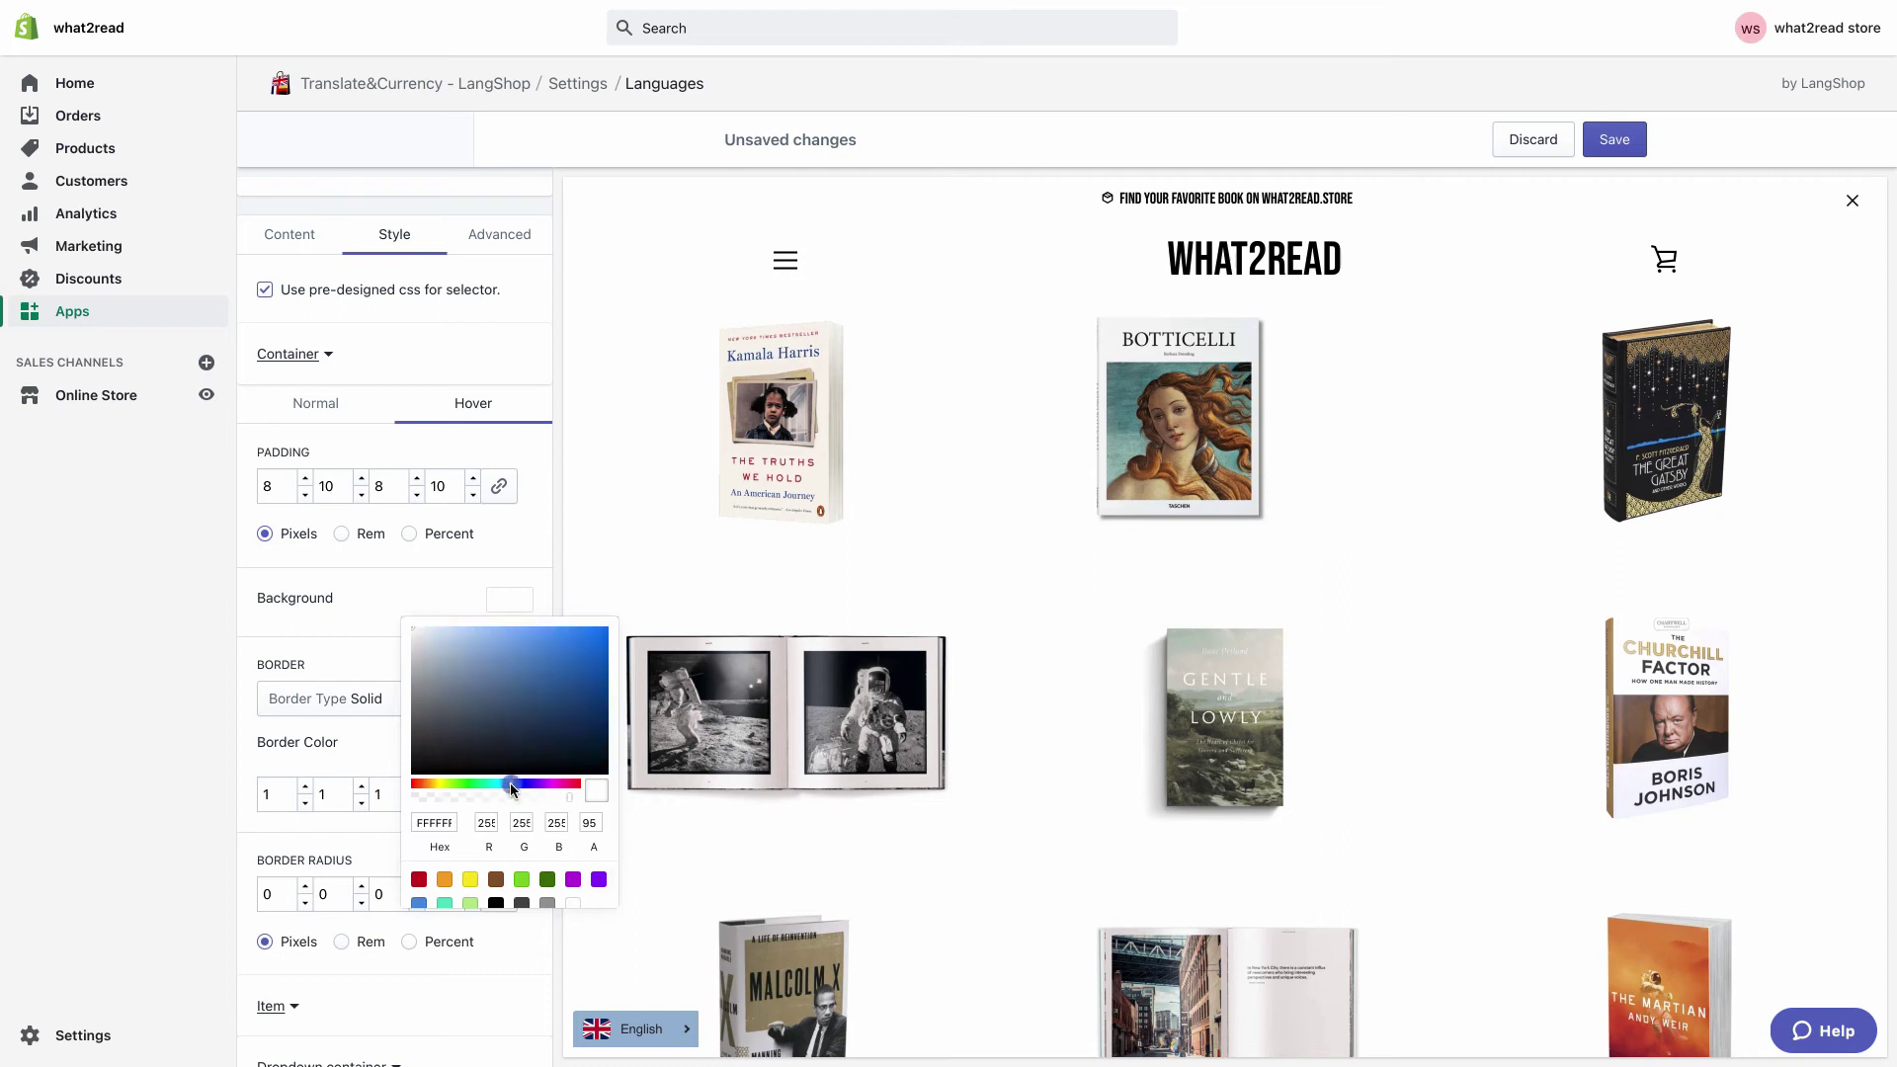
click(430, 712)
click(511, 601)
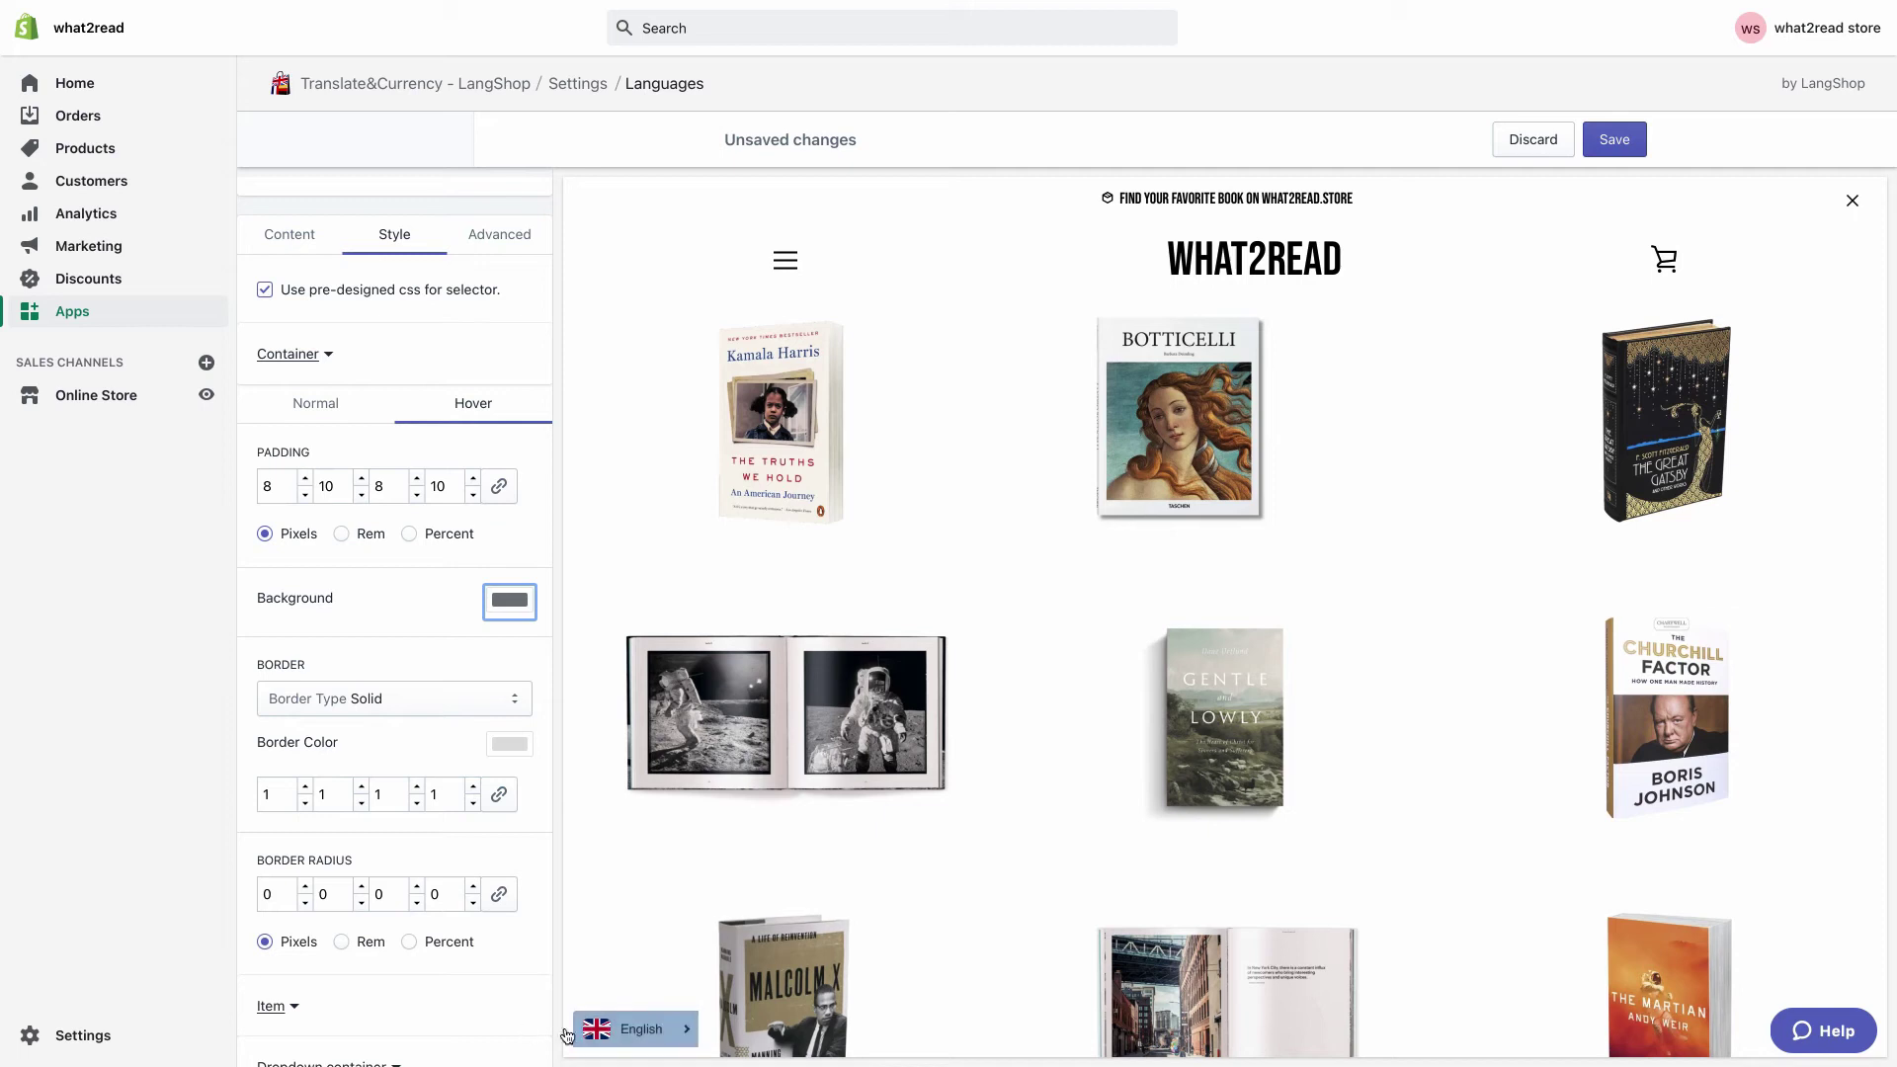
scroll(527, 1030, down, 1)
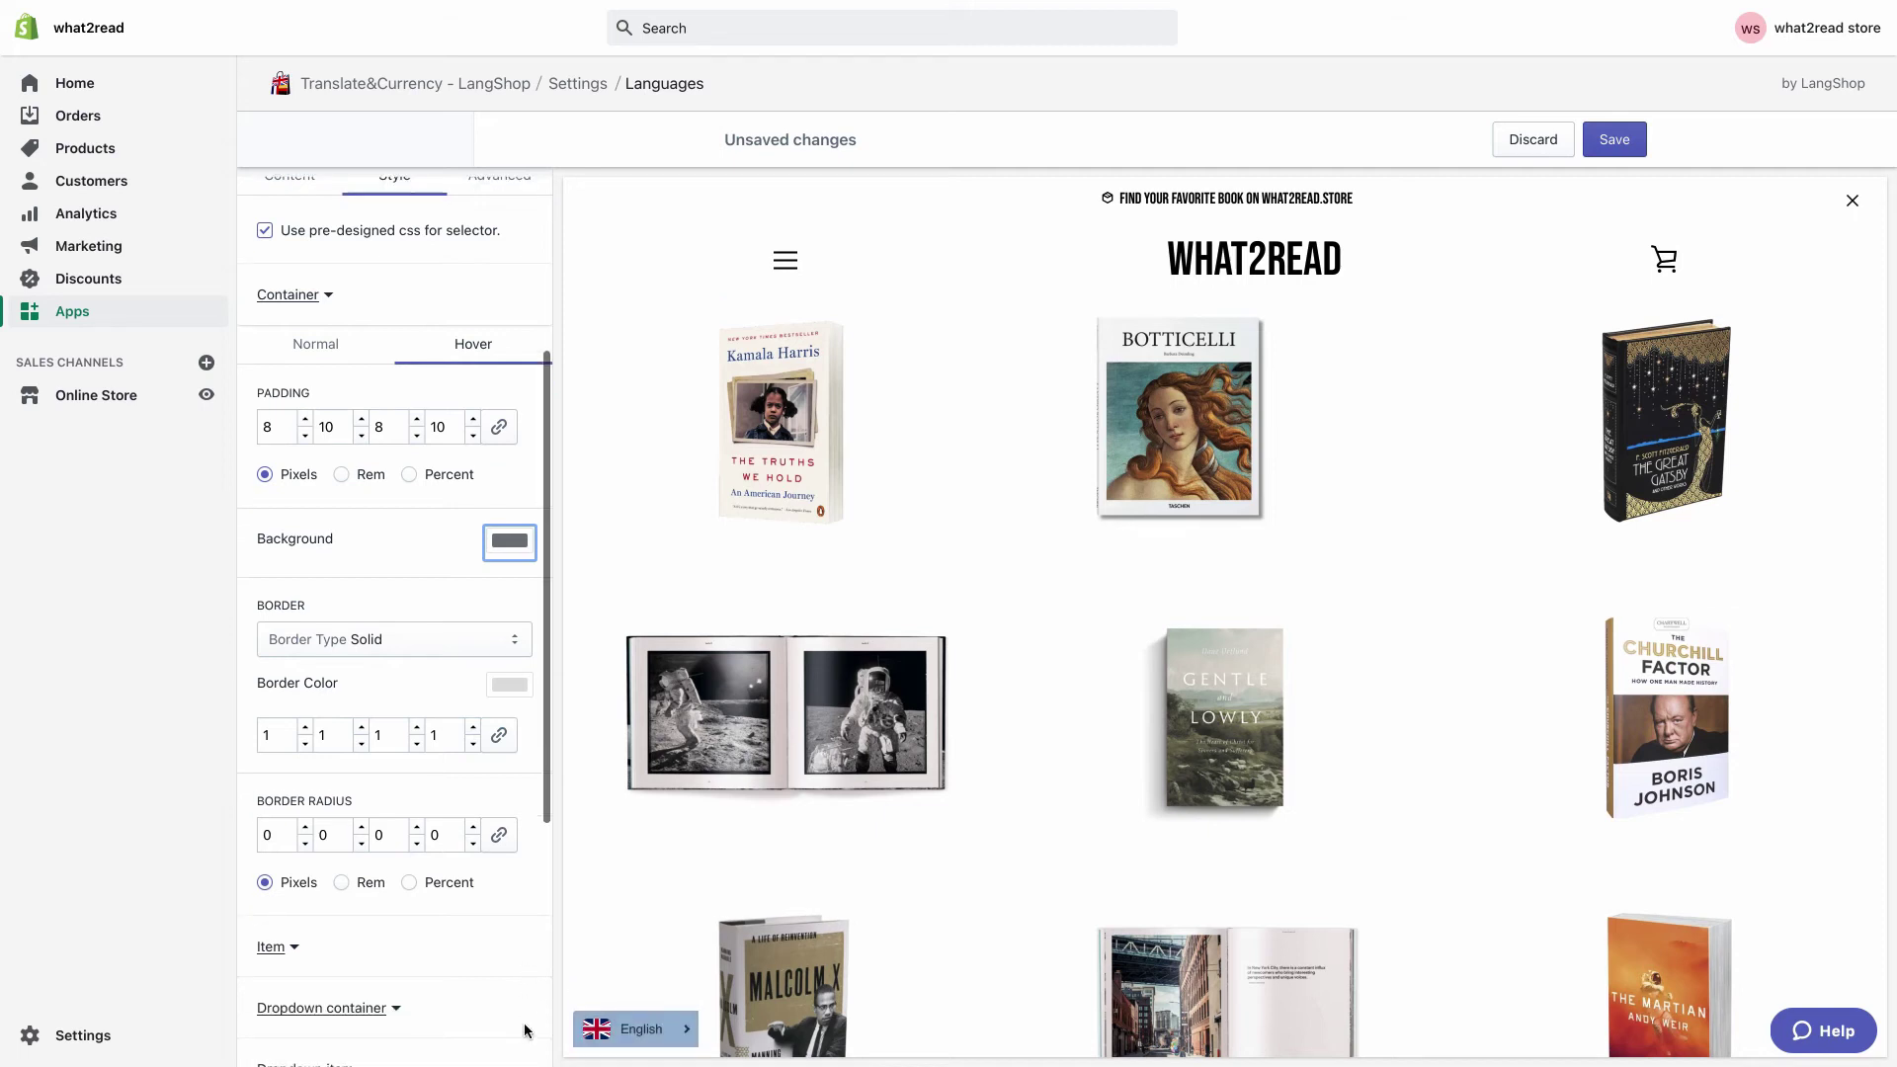
- Set the dropdown container's animation to Fading
click(397, 1008)
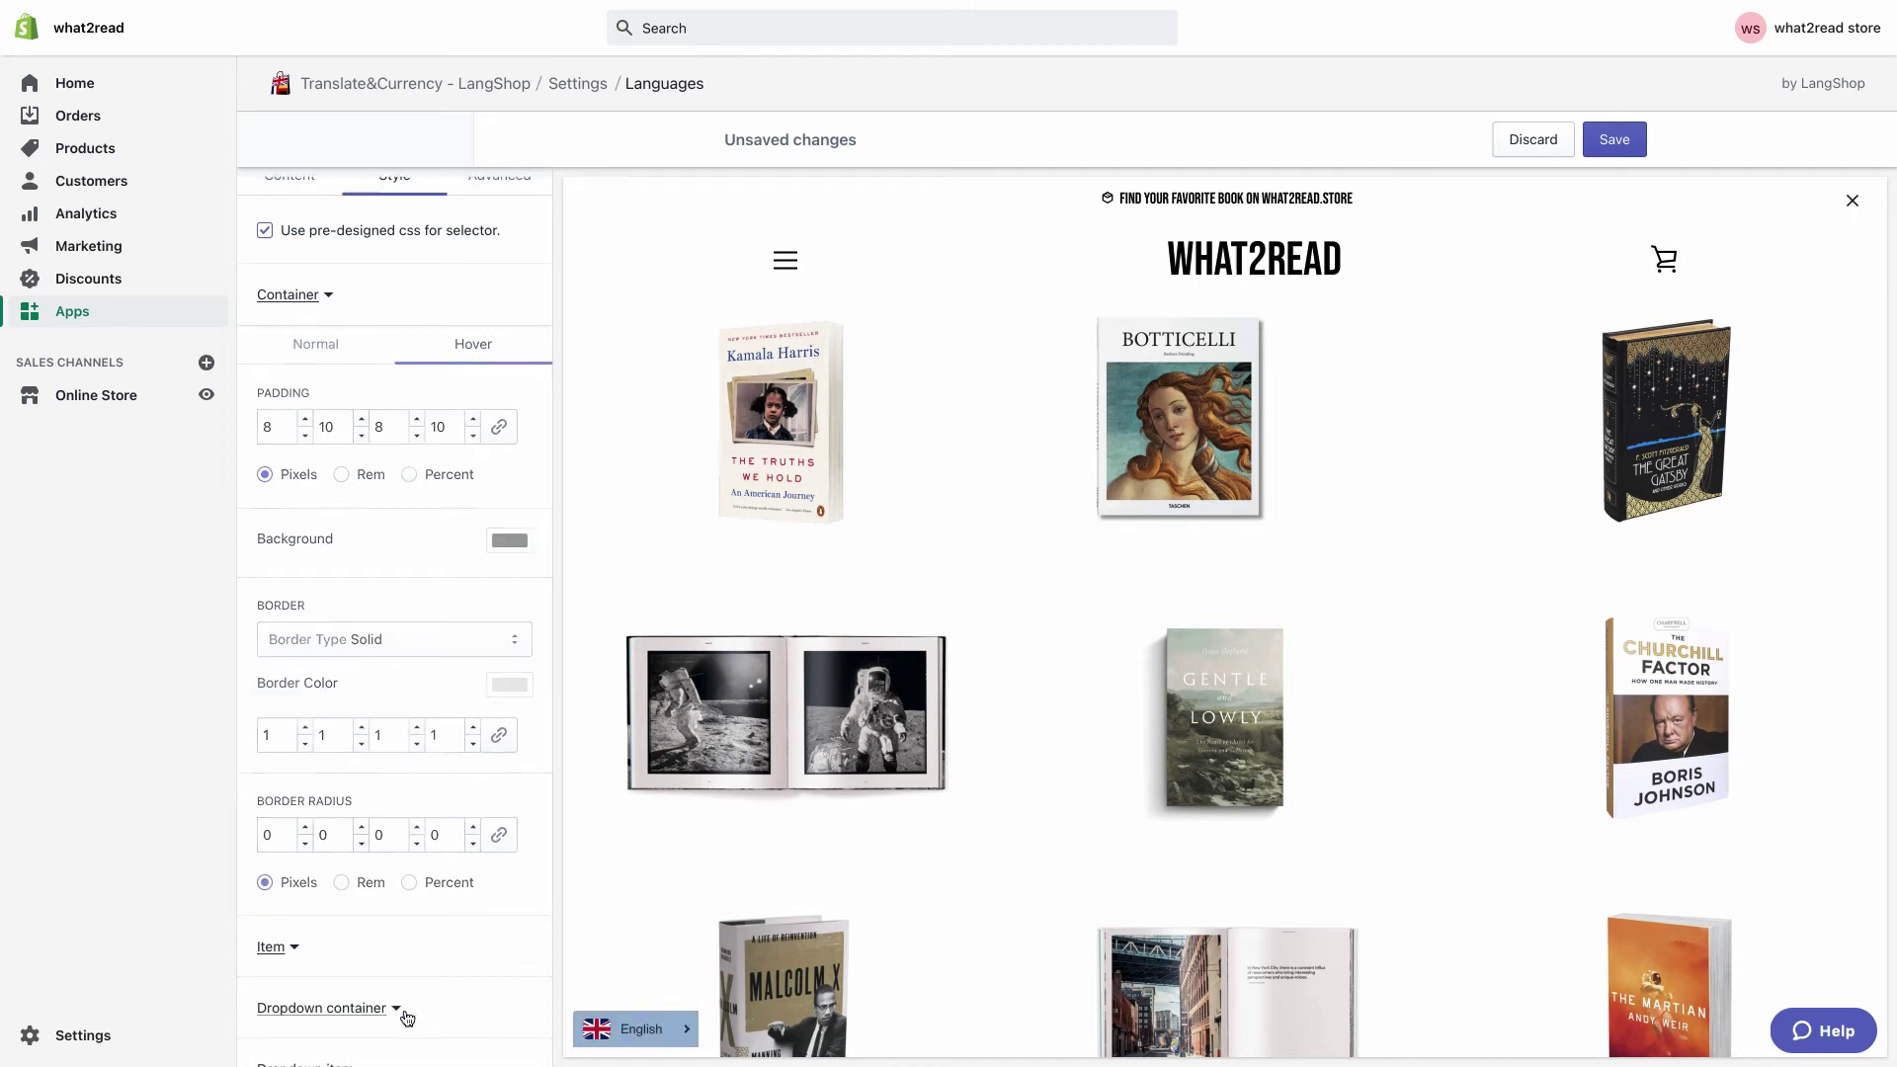
scroll(407, 1017, down, 1)
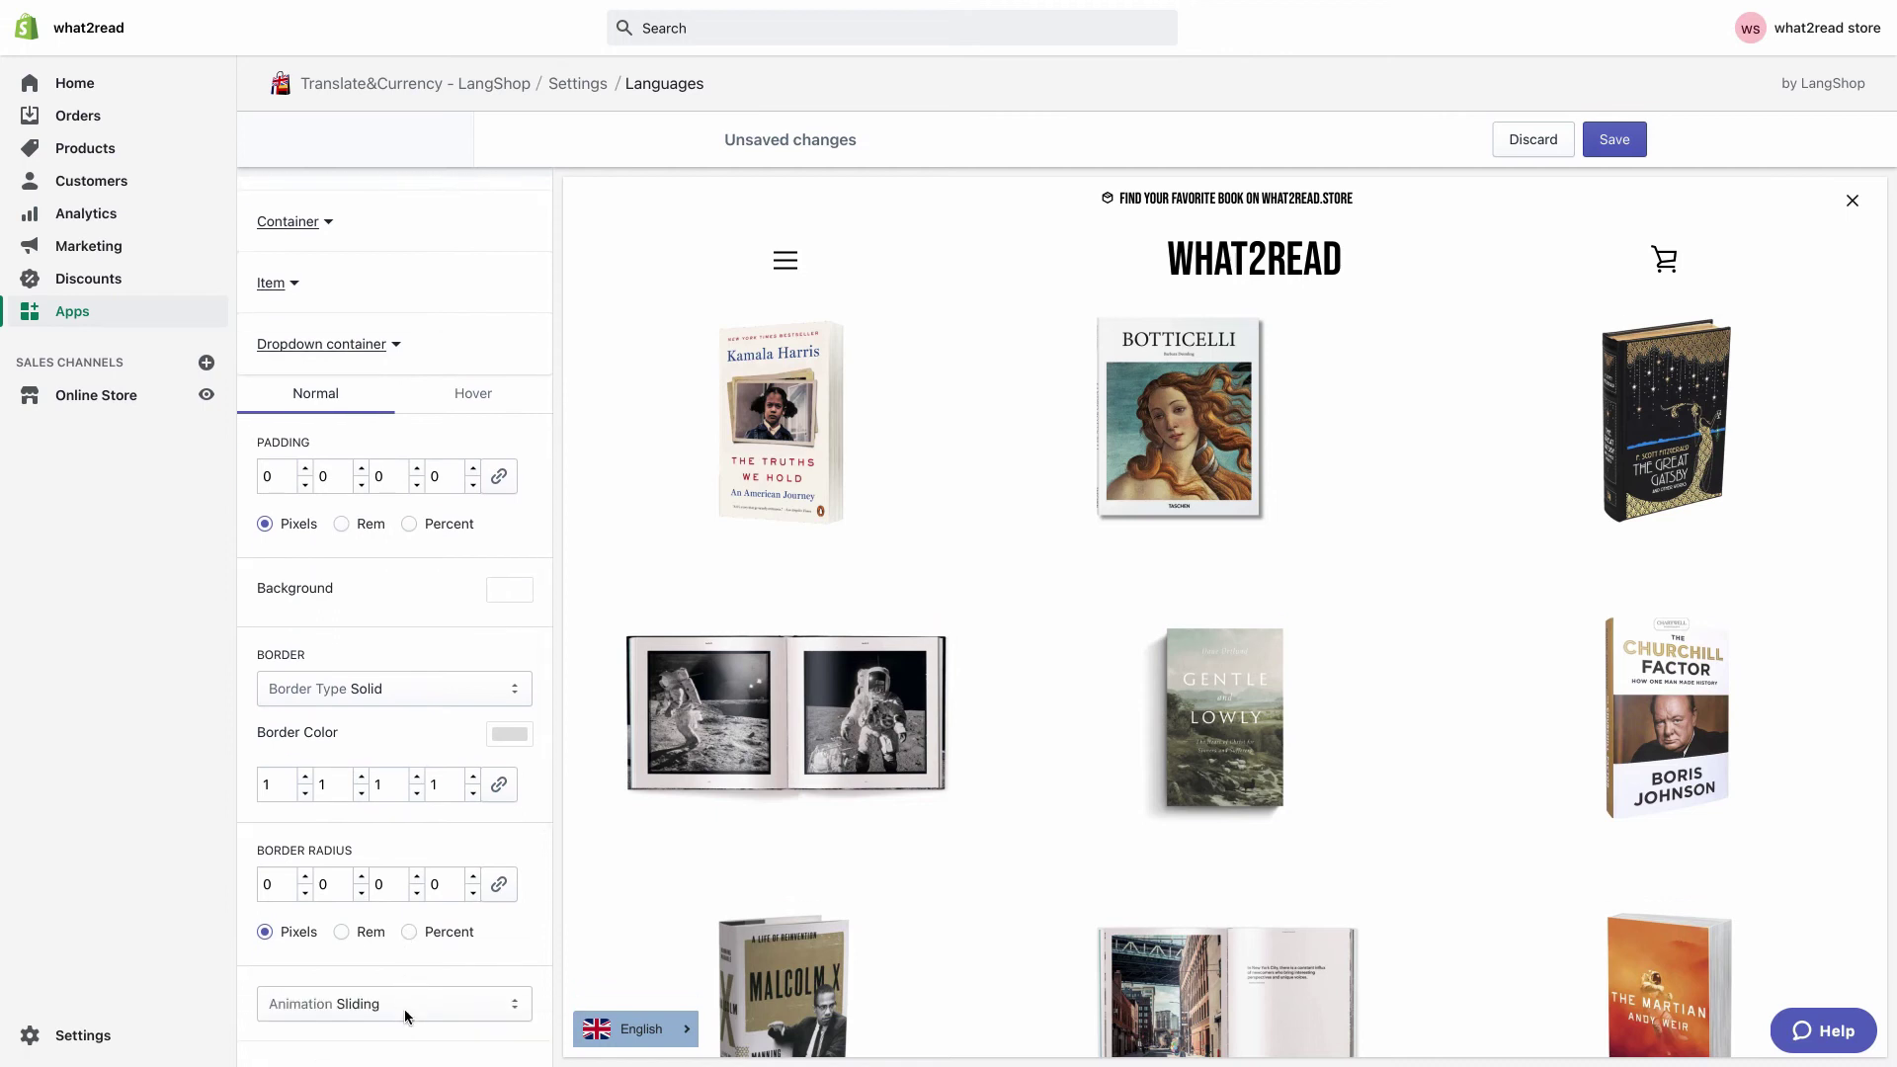
click(405, 1010)
click(405, 1019)
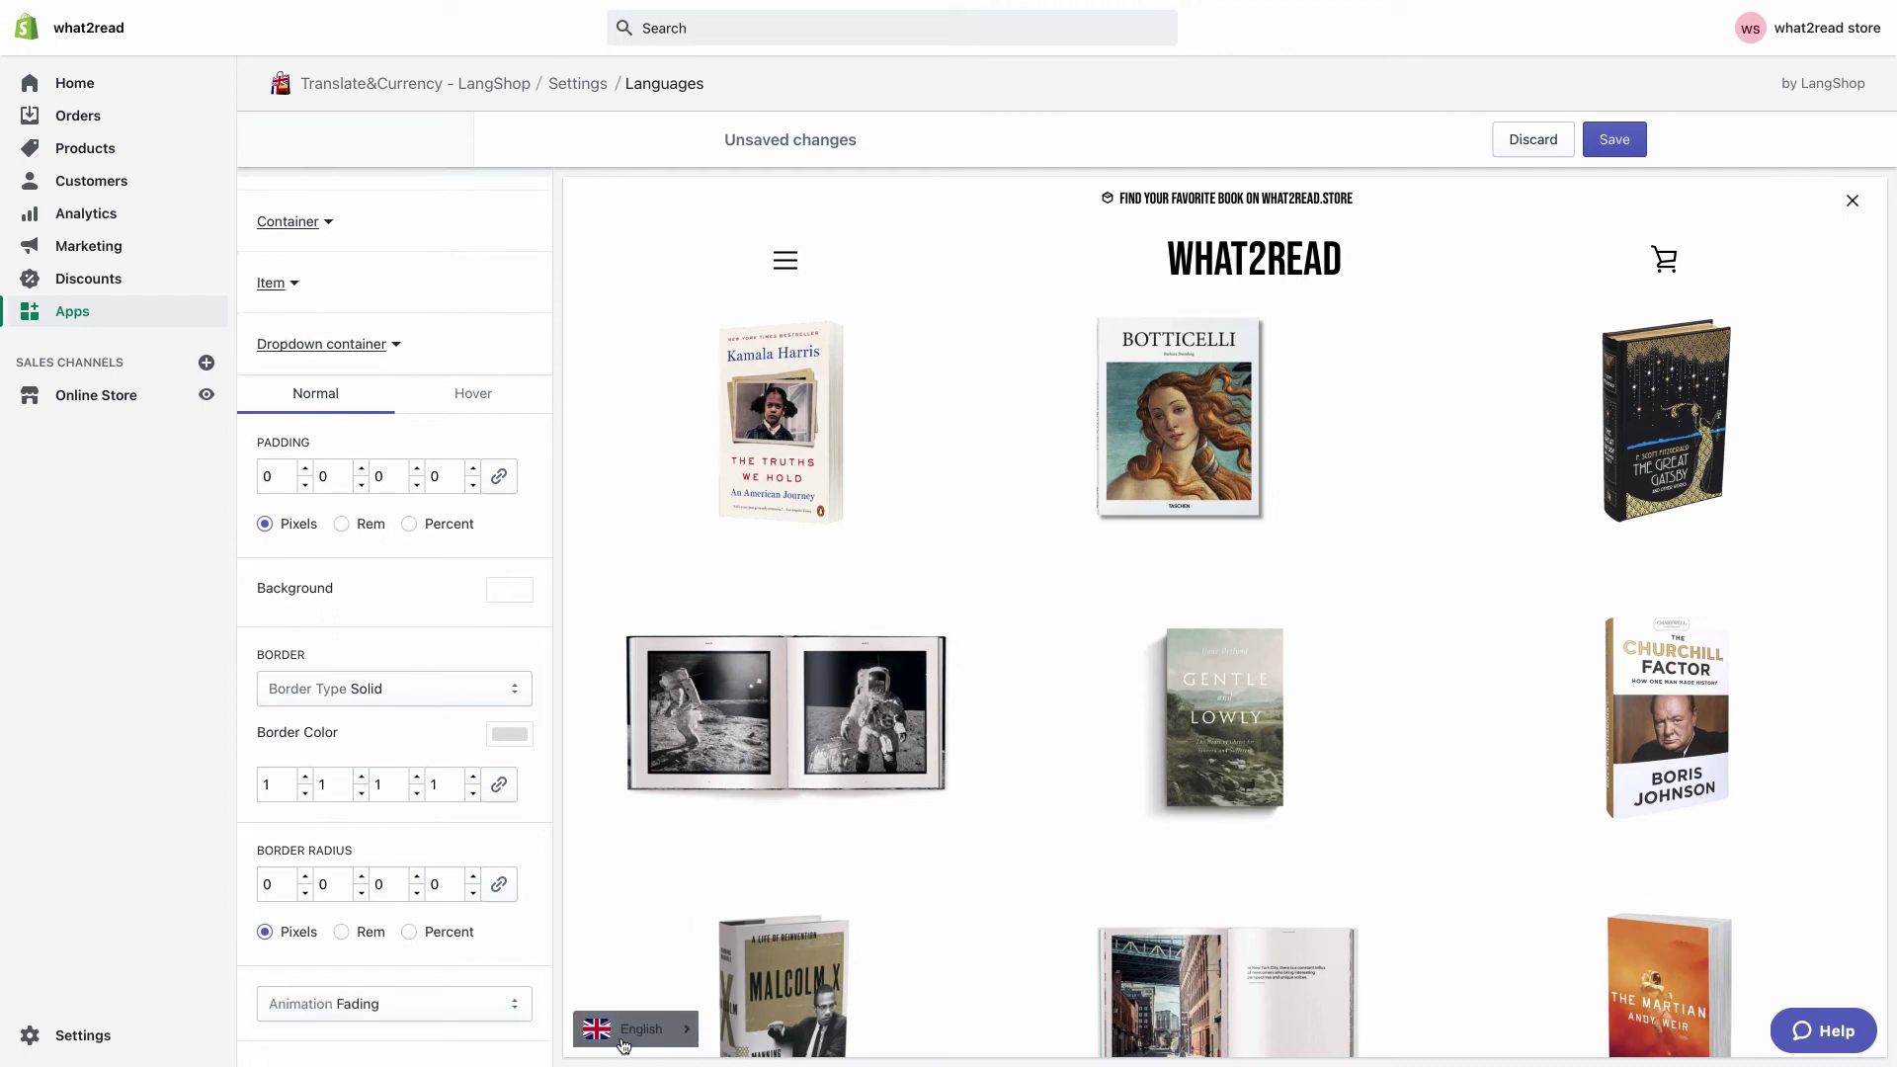
- Try the Em and Rem font size units for the selector item and set the unit back to Pixels
click(283, 284)
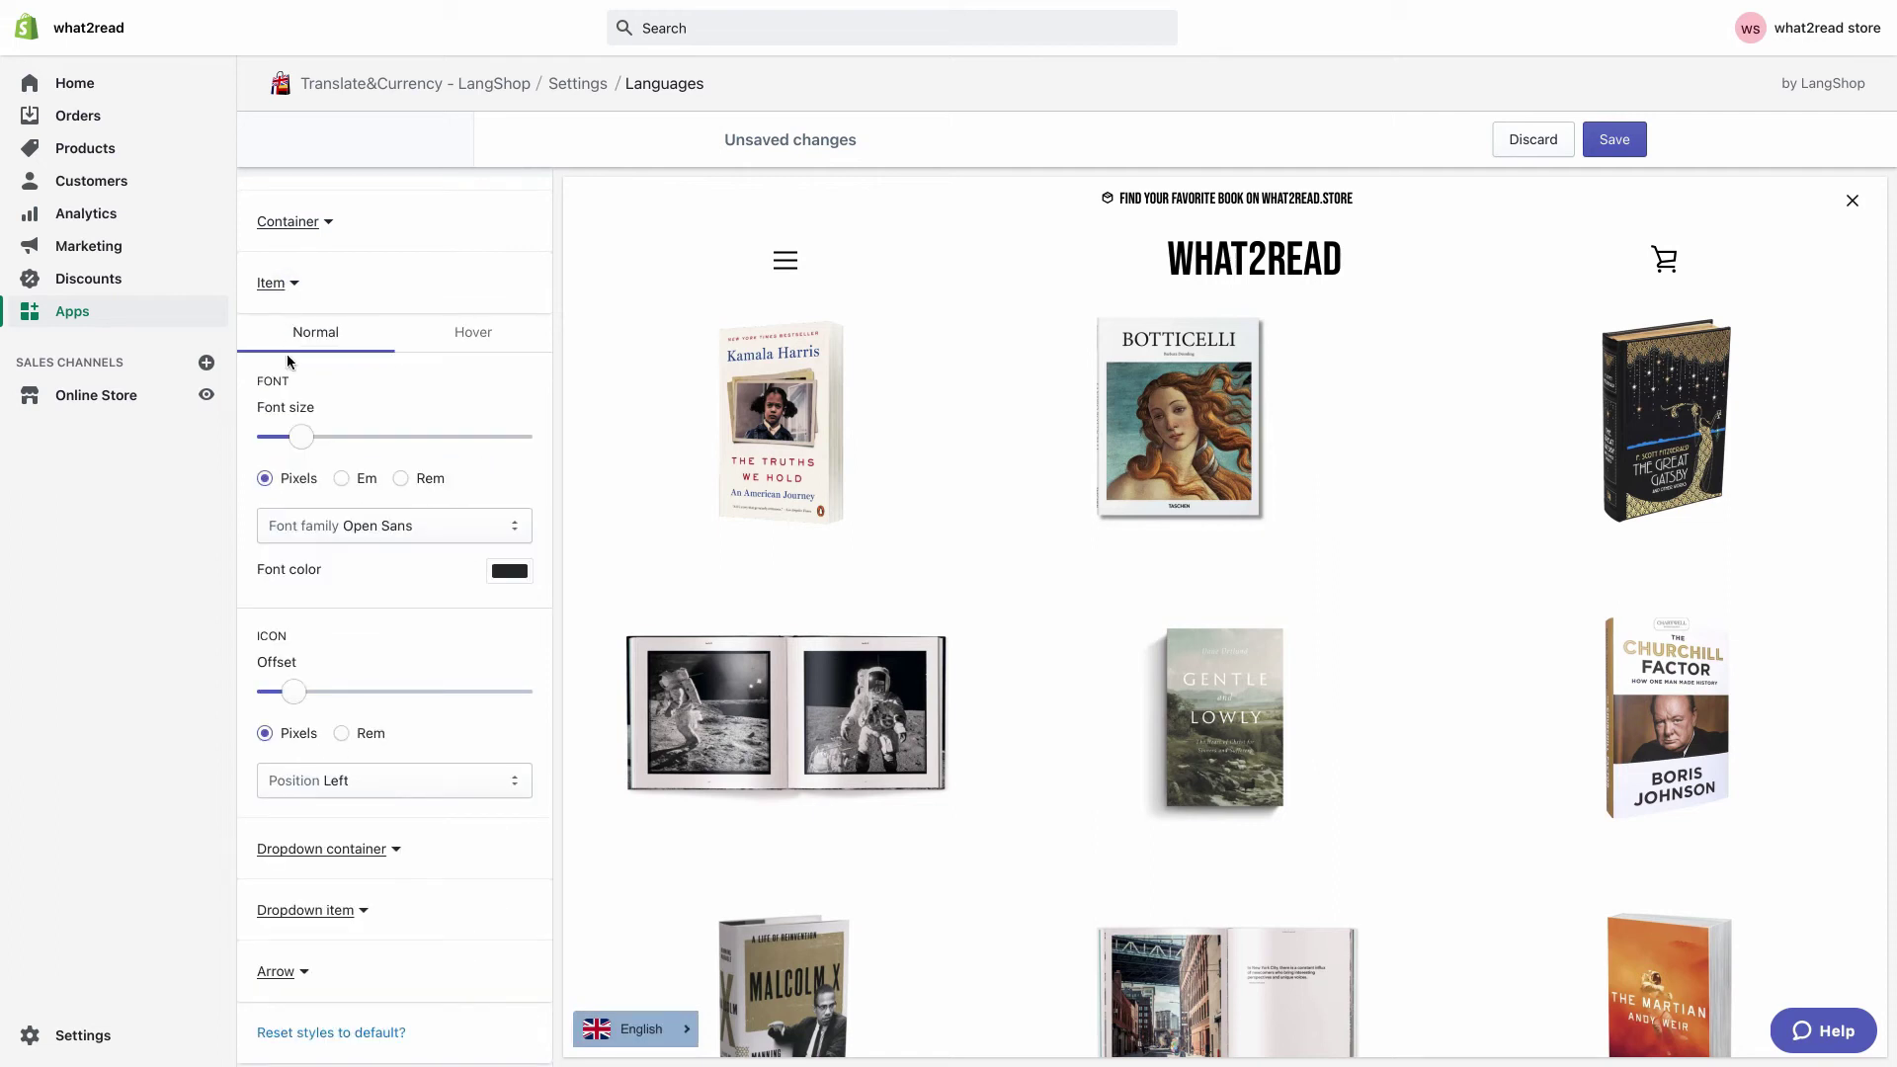
mouse_move(299, 436)
mouse_down()
mouse_move(499, 436)
mouse_move(300, 437)
mouse_up()
click(341, 478)
click(398, 479)
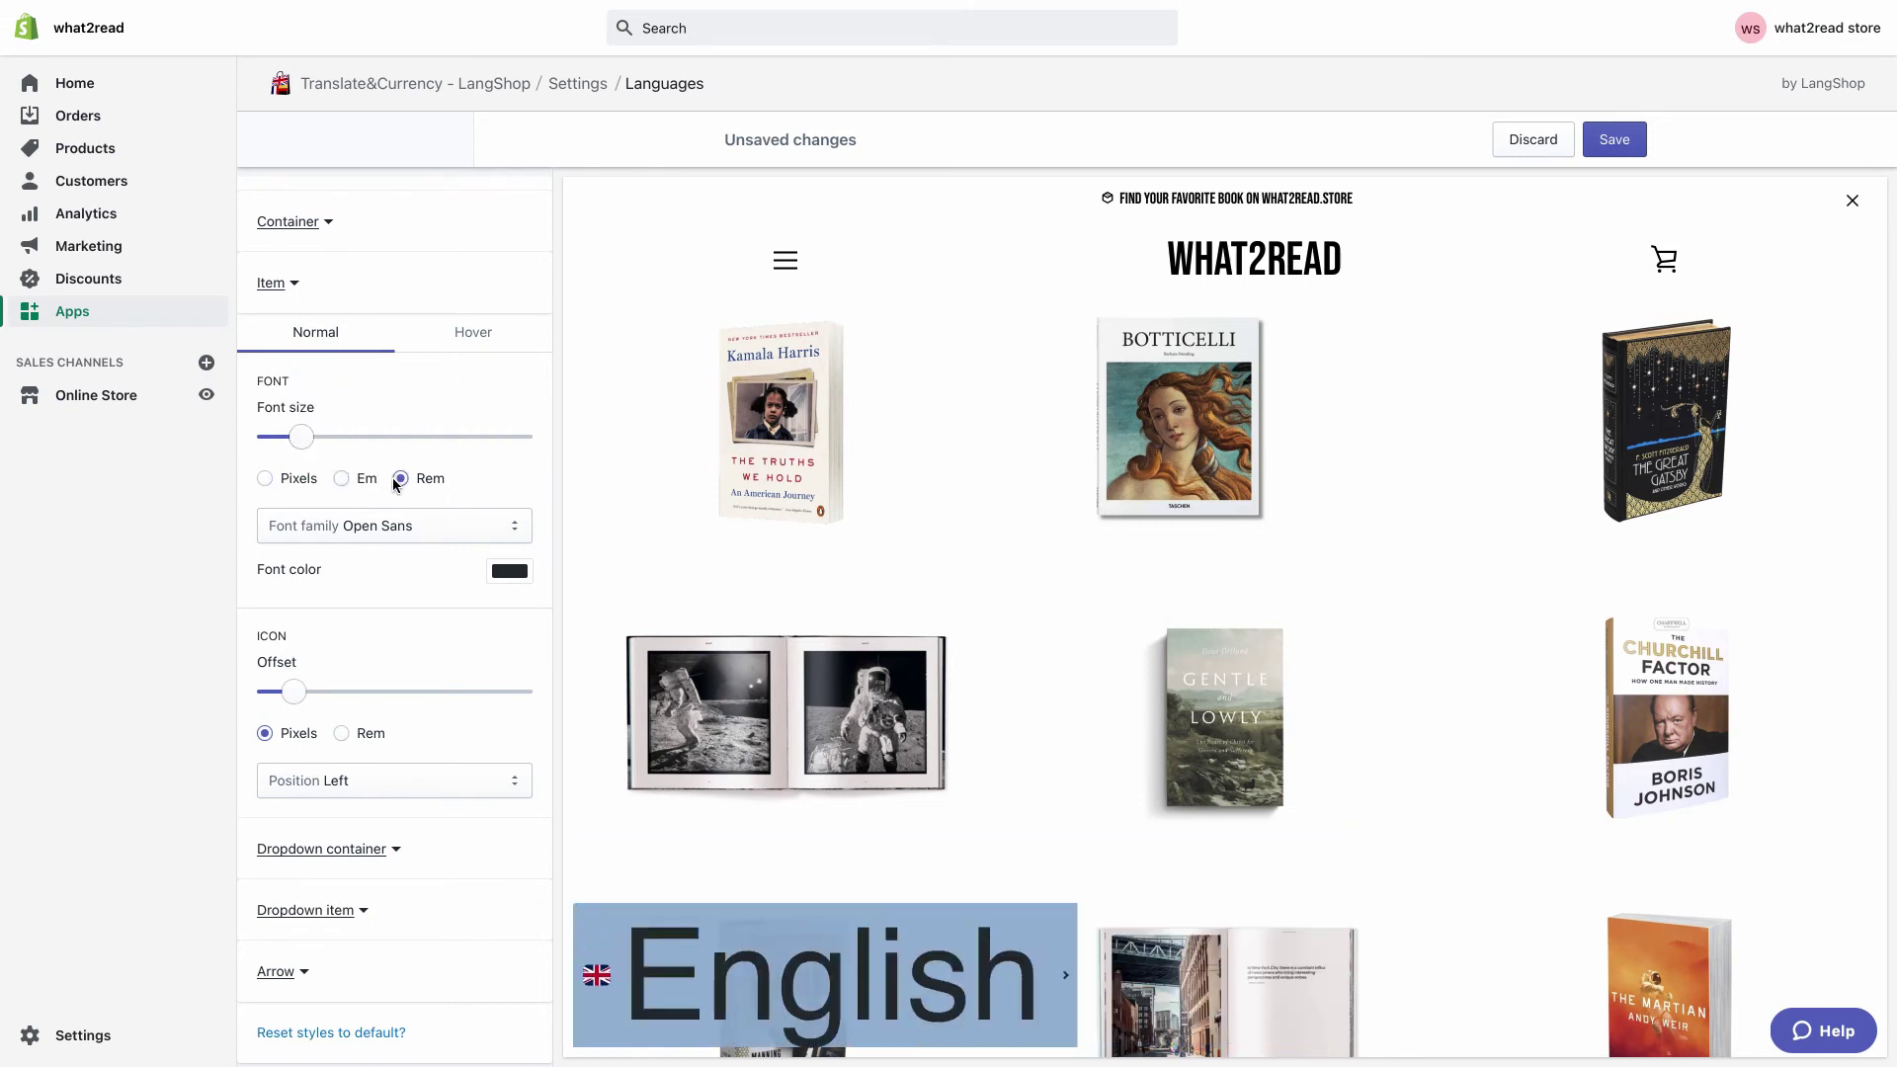
click(265, 478)
- Set the selector item's font family to Trebuchet MS and its icon offset to 7 pixels
click(397, 523)
click(395, 477)
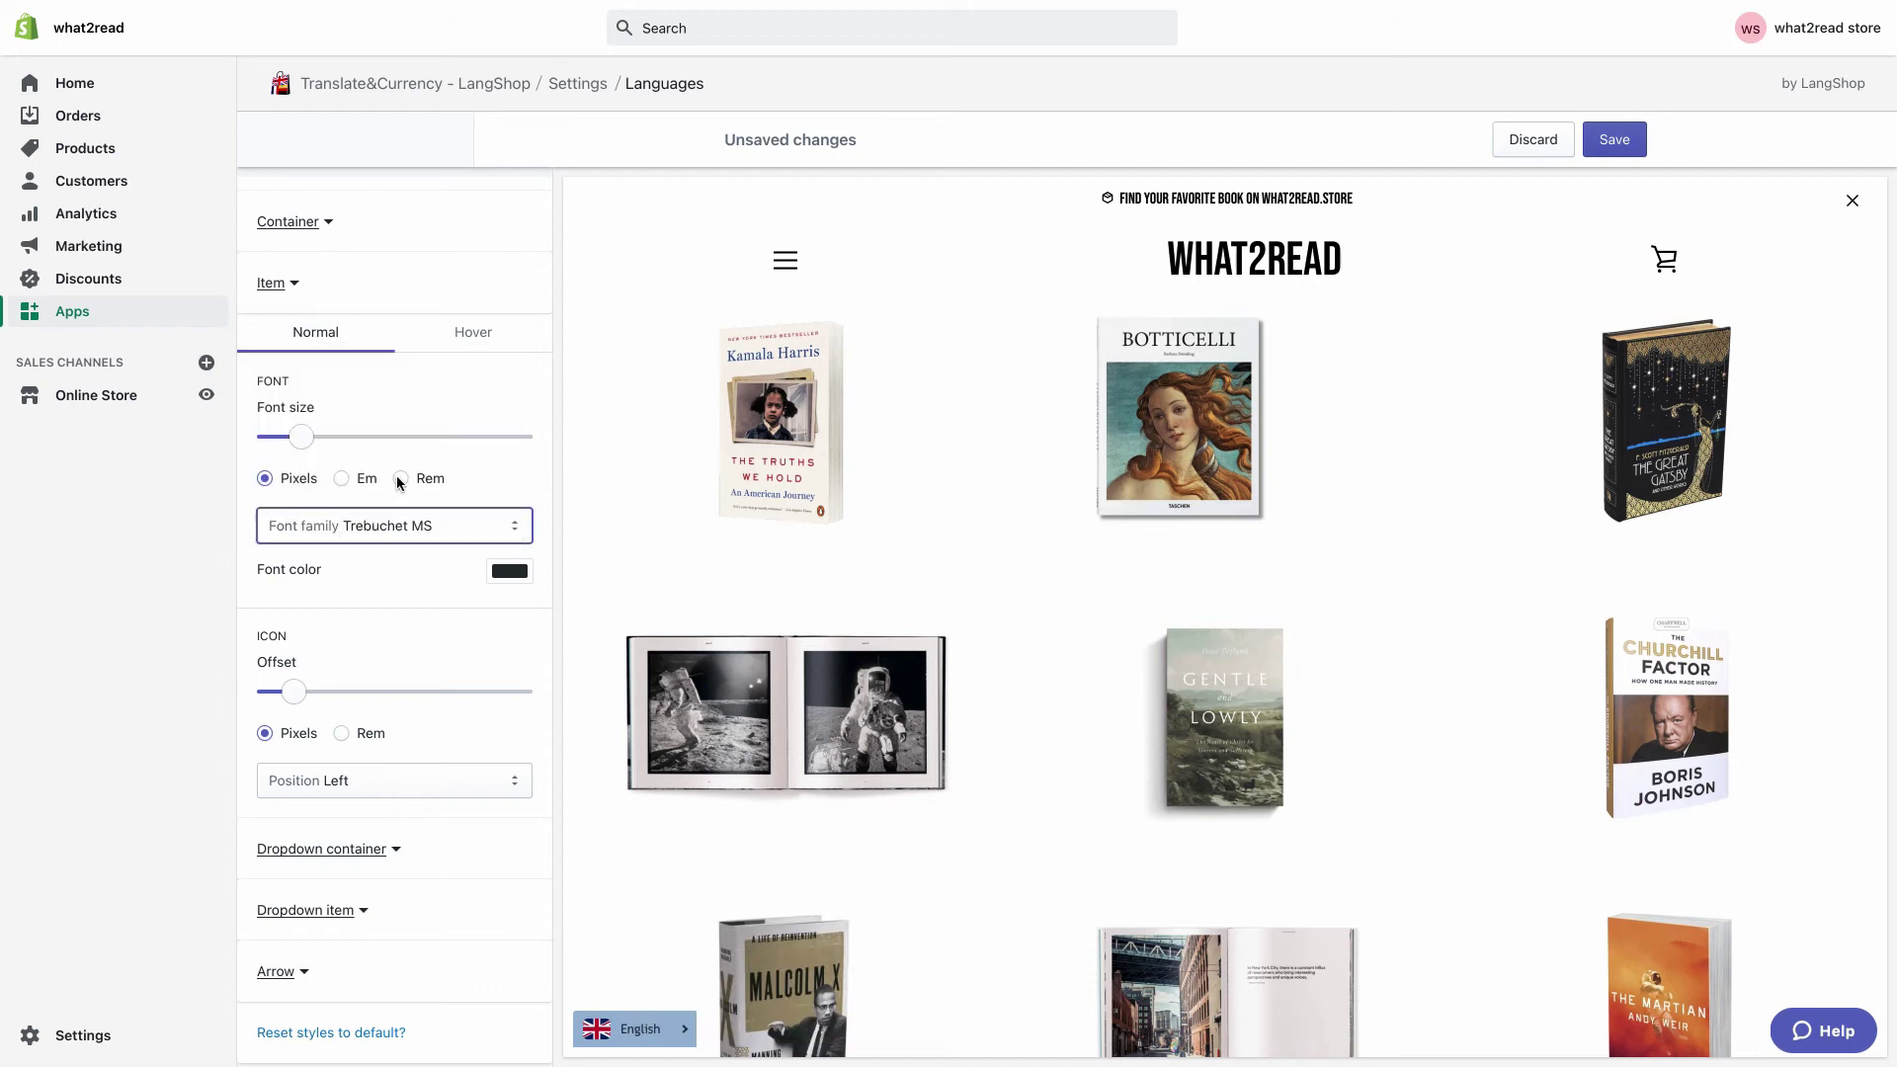
click(501, 573)
click(502, 573)
drag(293, 691, 286, 692)
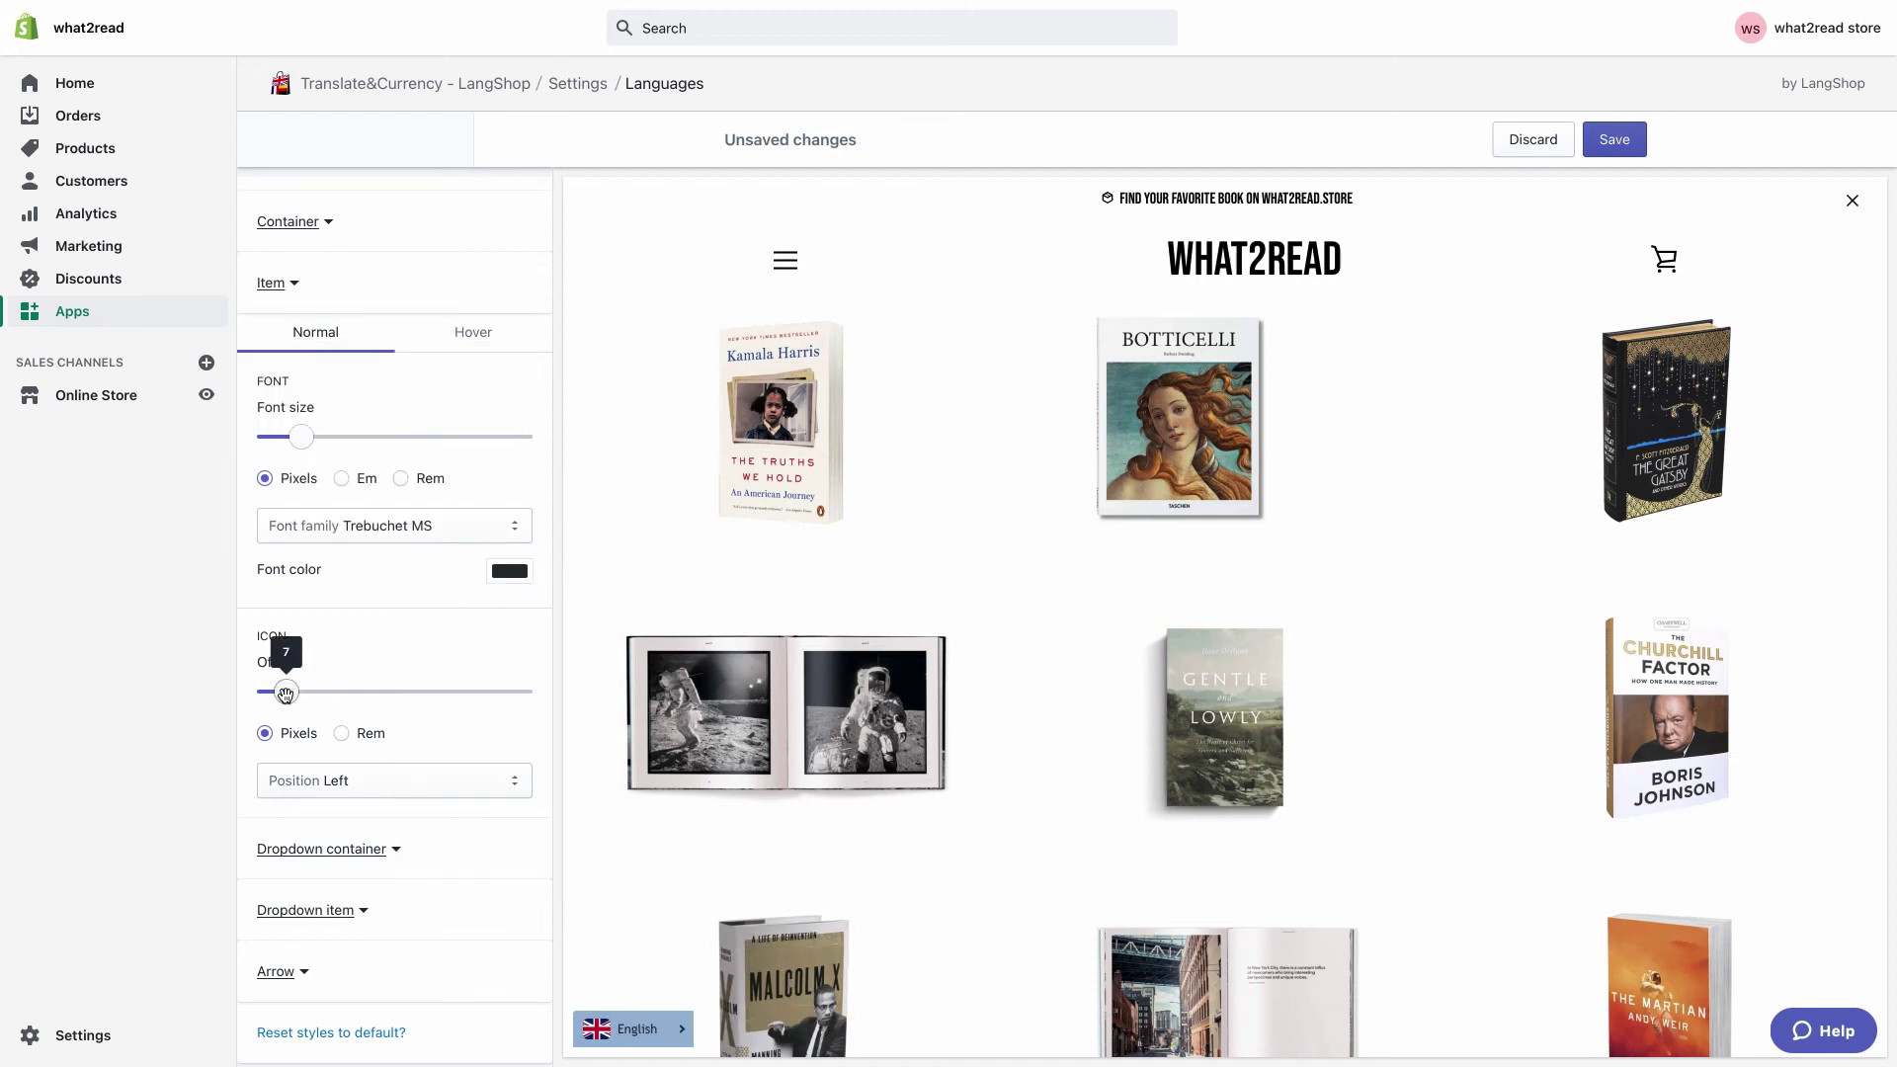
- Set the dropdown item's font family to Trebuchet MS and check the language selector in the storefront preview
click(350, 913)
click(396, 791)
click(395, 788)
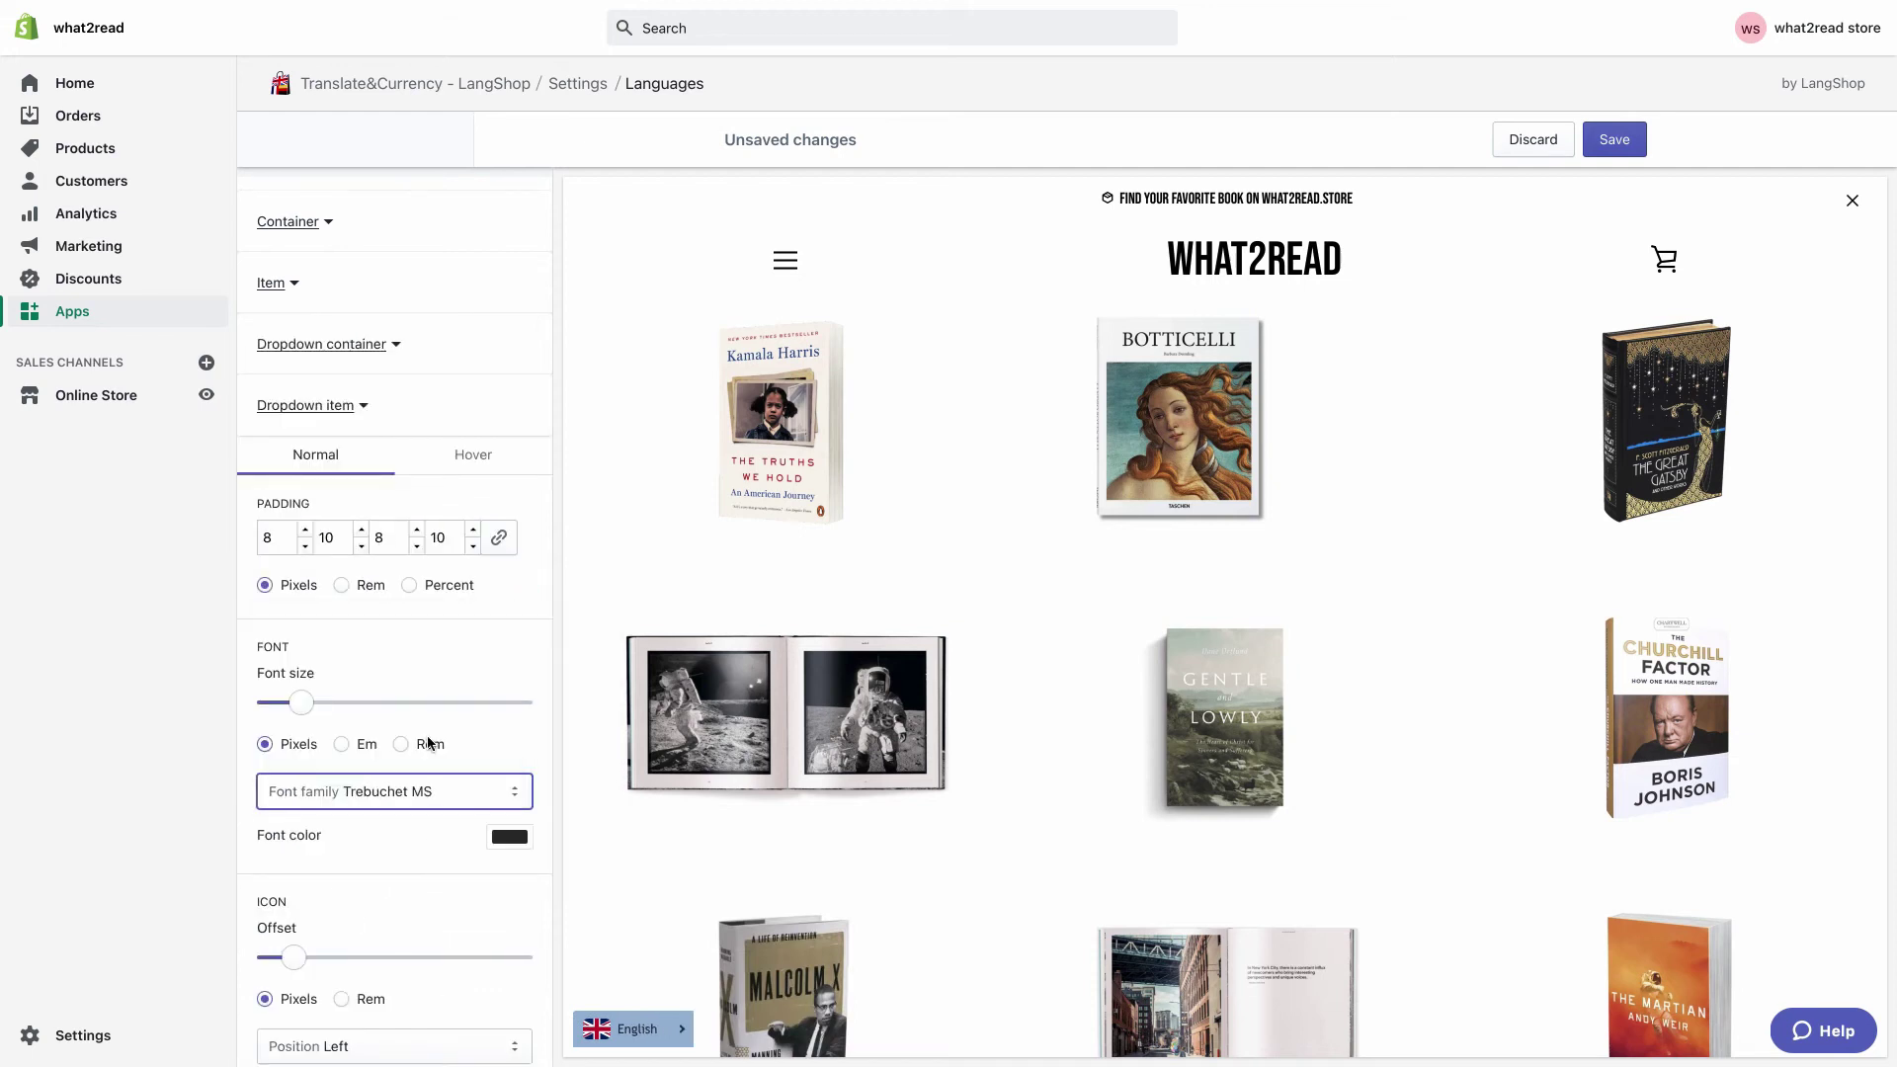
click(633, 1029)
- Reduce the selector arrow's offset in pixels and save the selector's style without resetting it to default
scroll(464, 1002, down, 2)
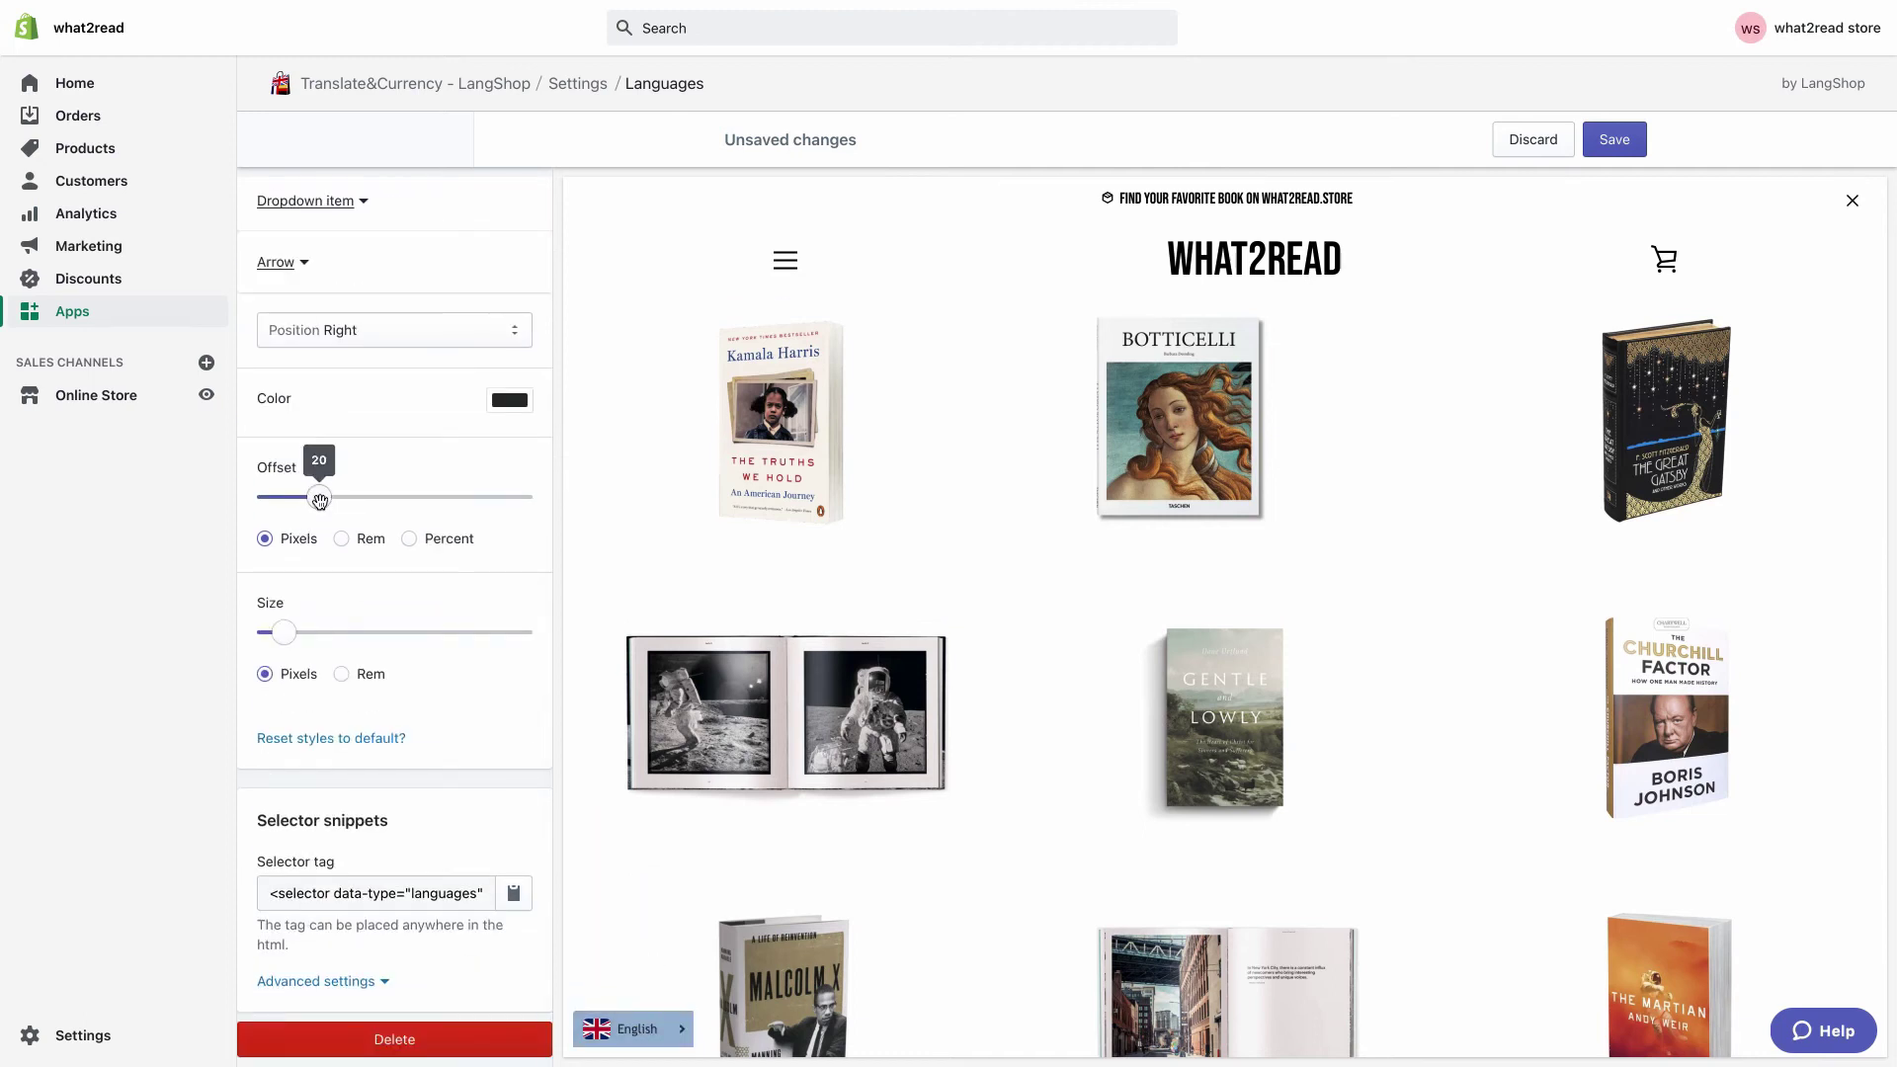
drag(318, 501, 287, 501)
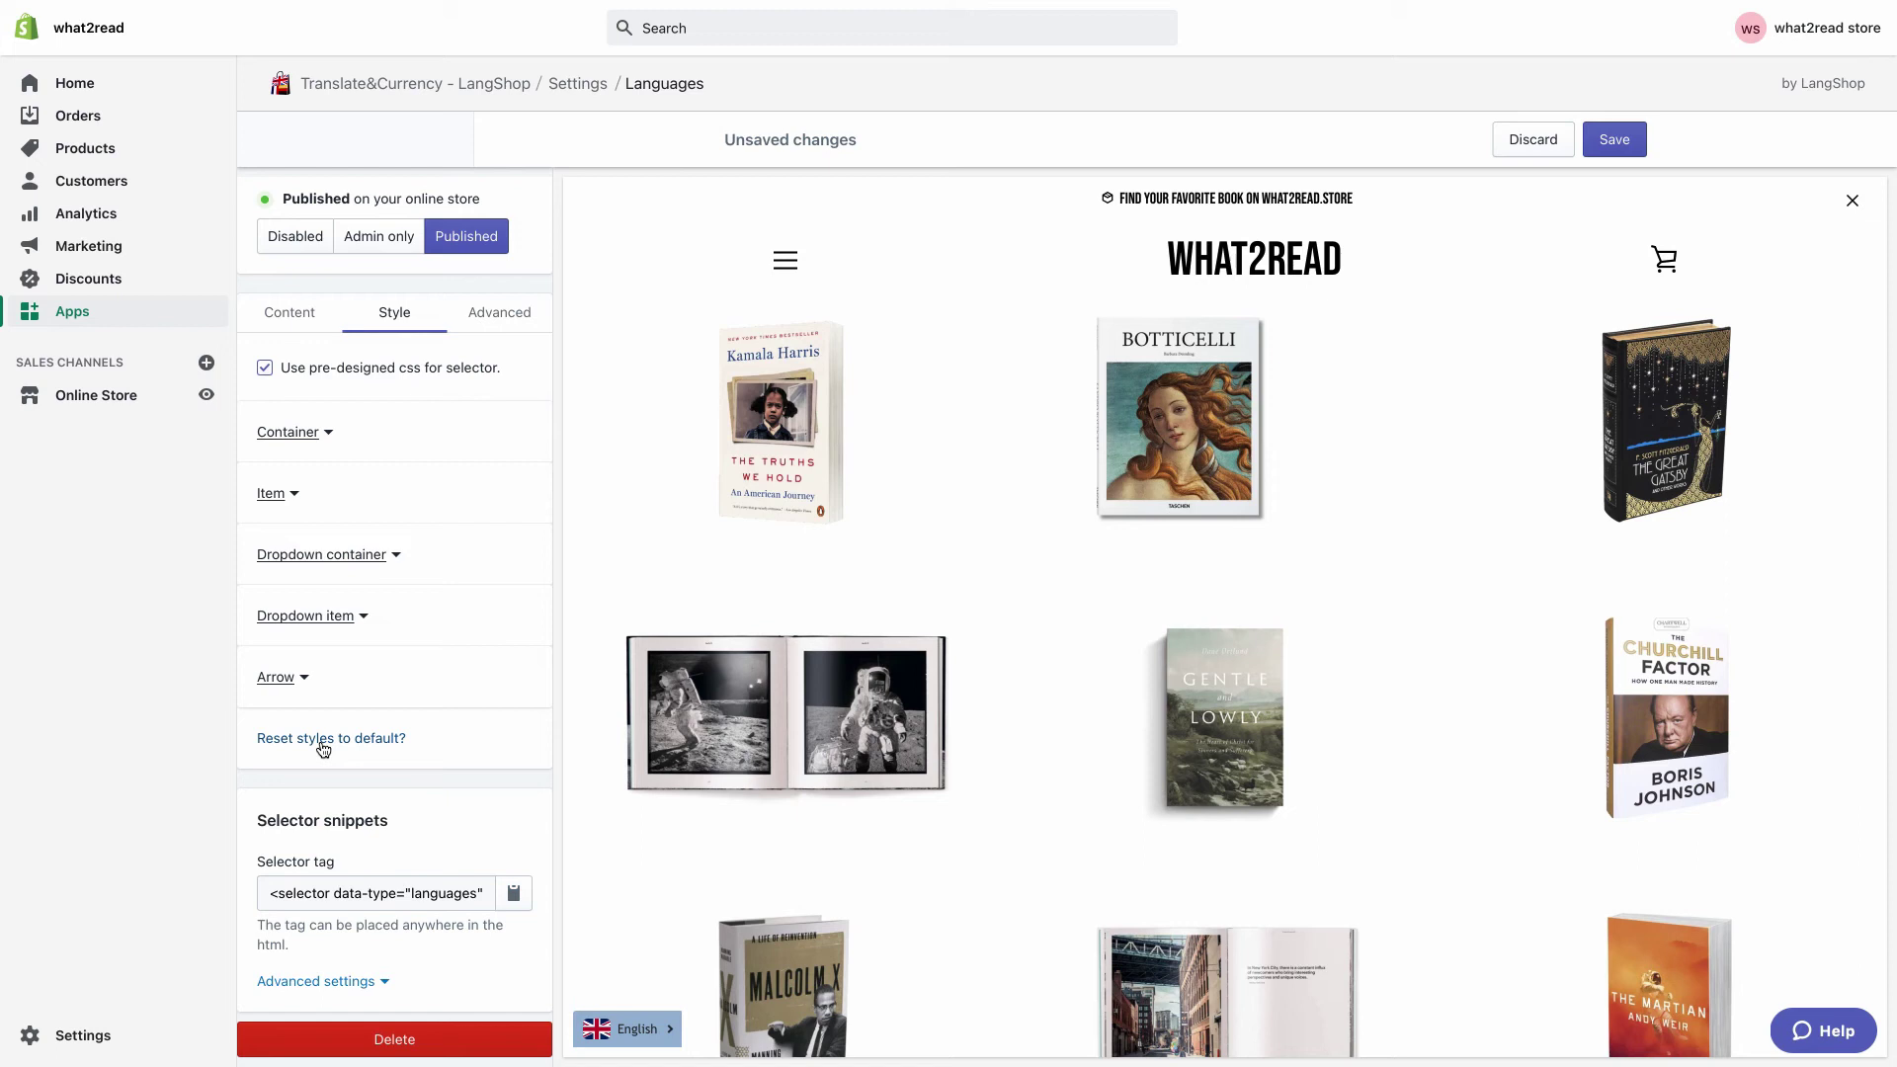
click(323, 741)
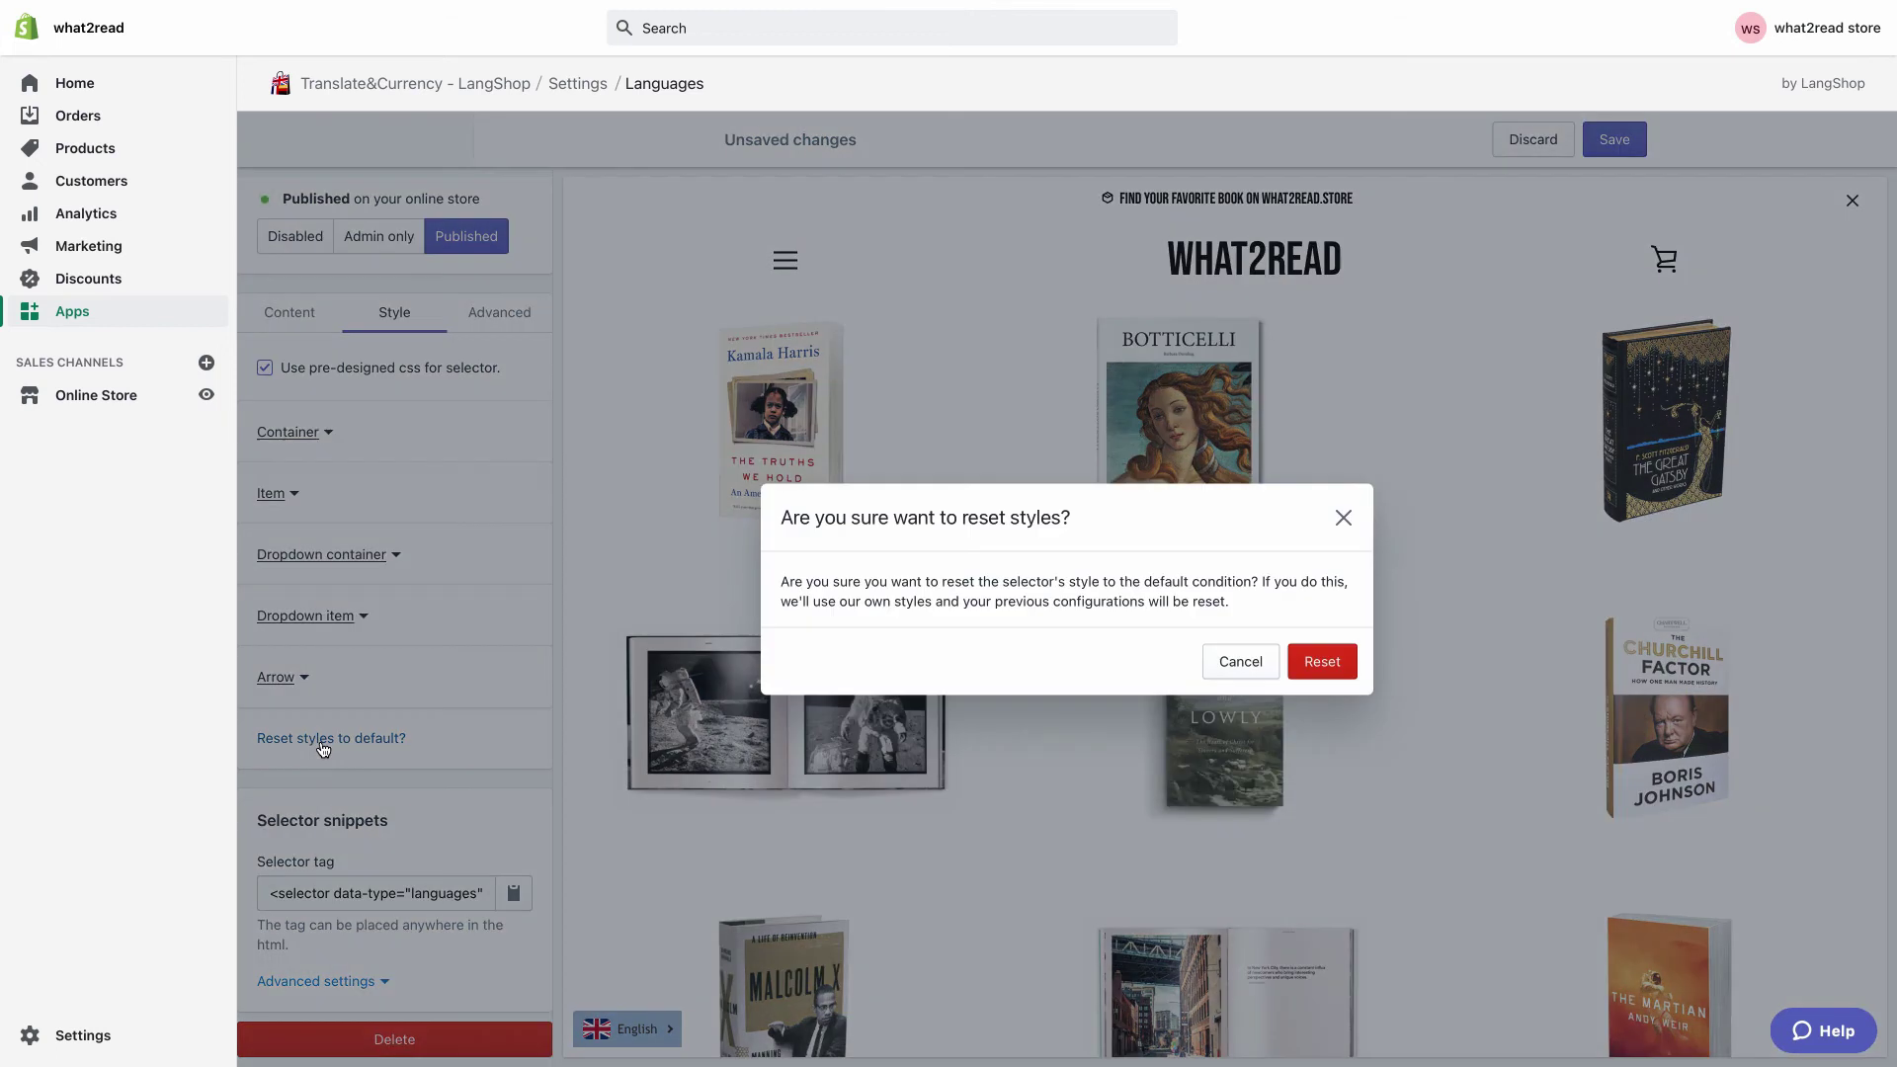
click(1230, 670)
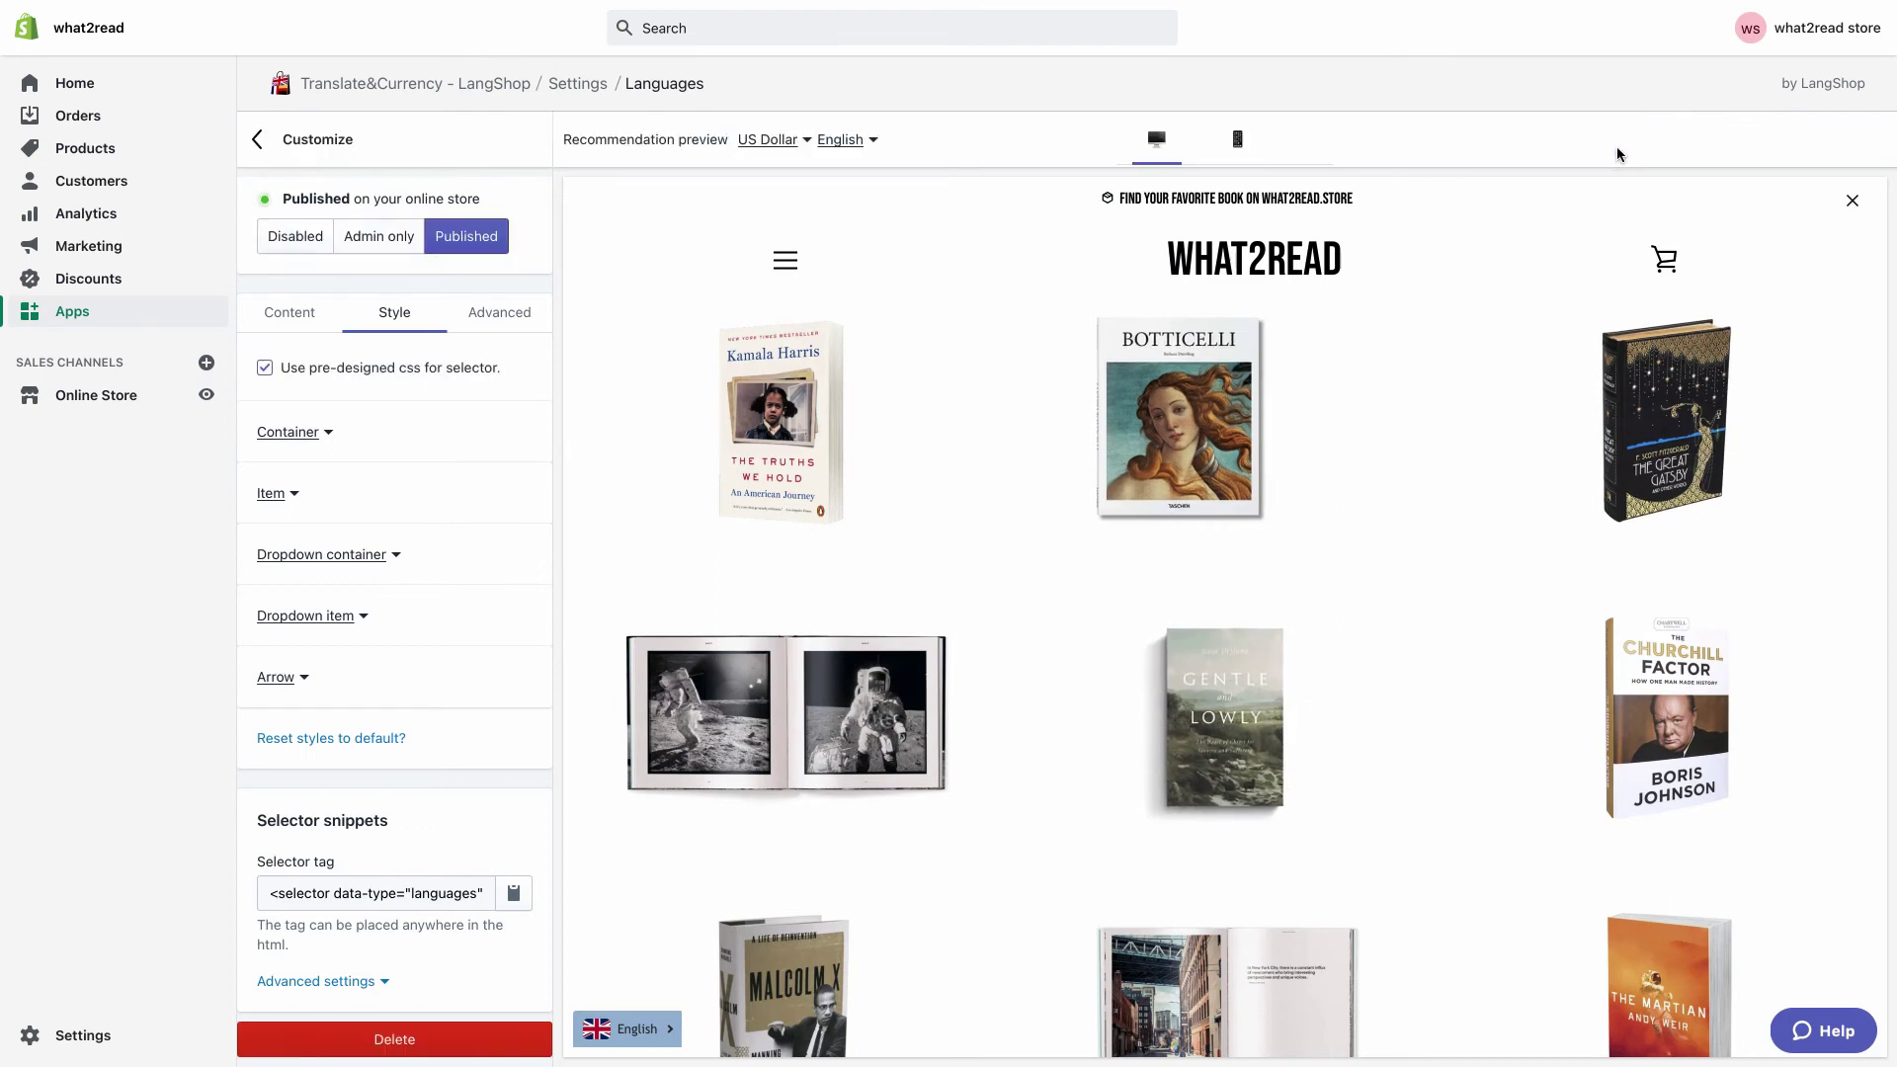
- Keep the selector position at Bottom-Left and set its two offset values to 14 and 13 pixels
click(500, 316)
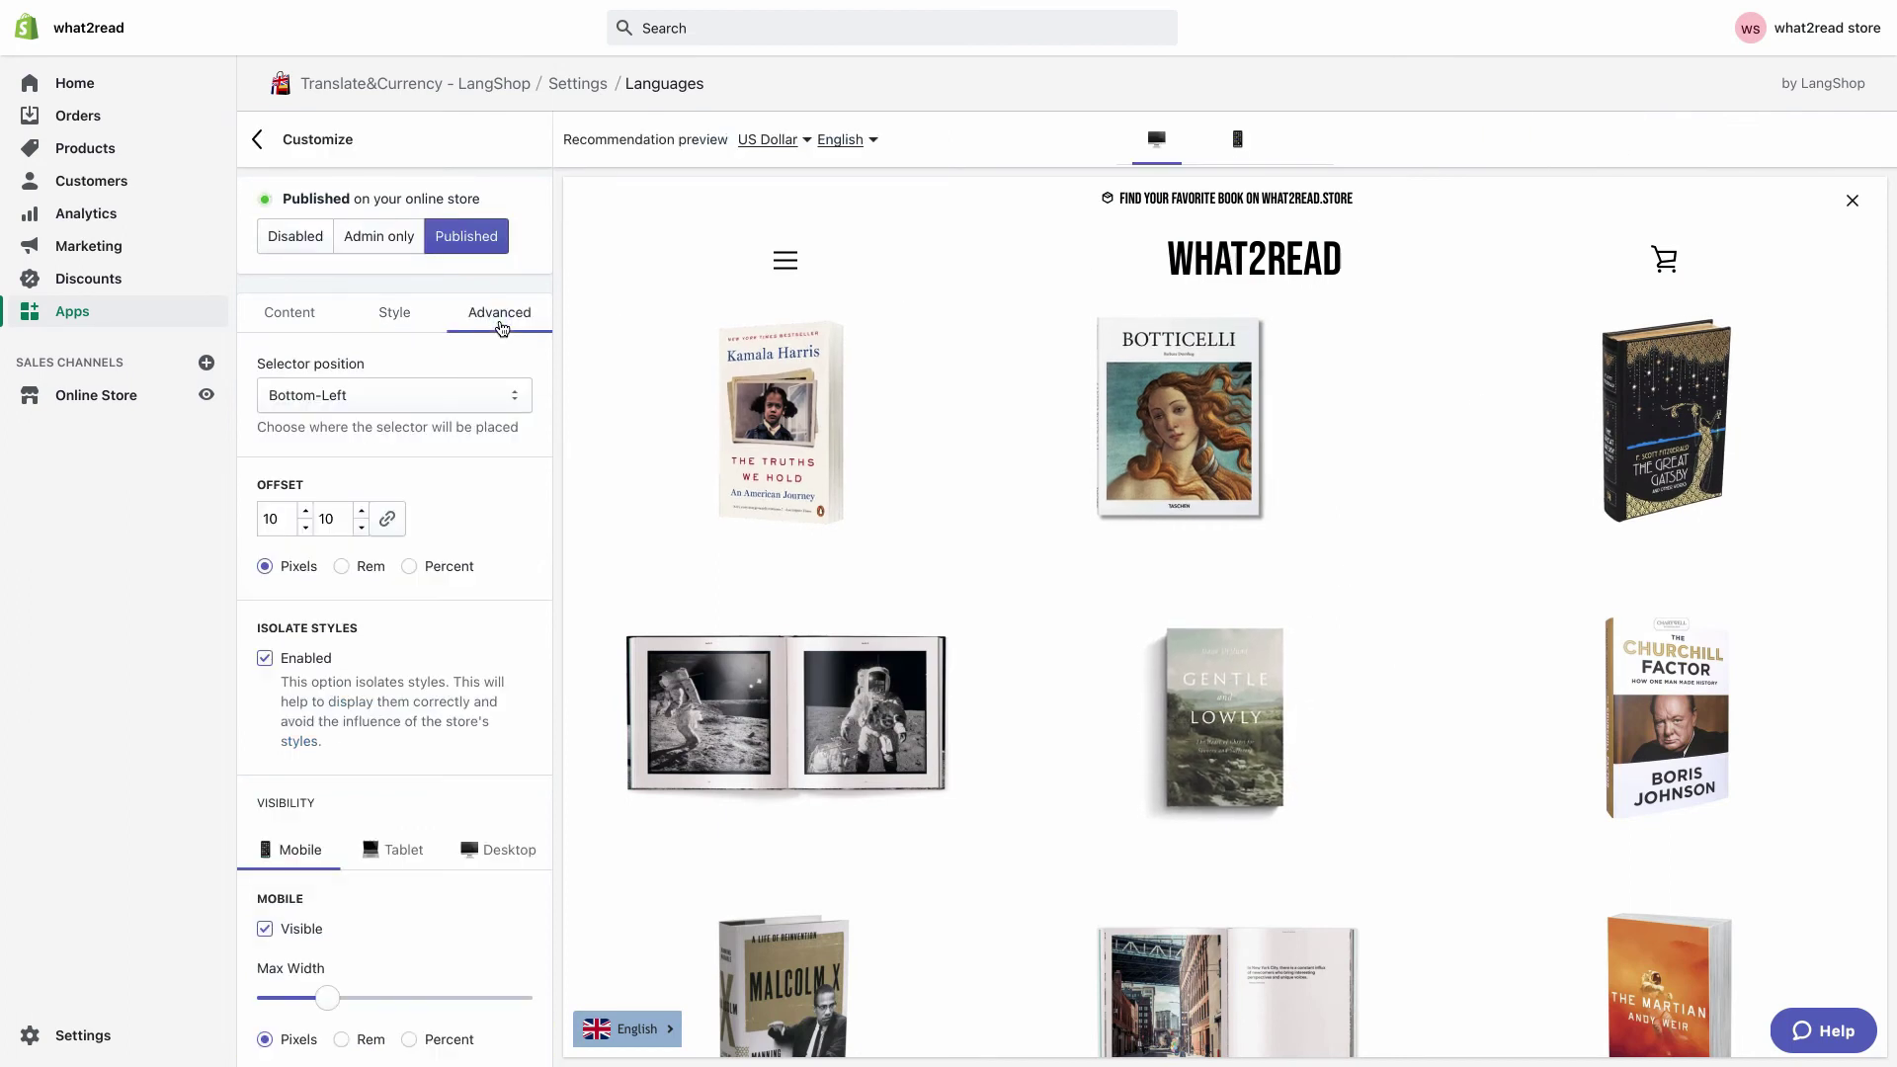
click(450, 395)
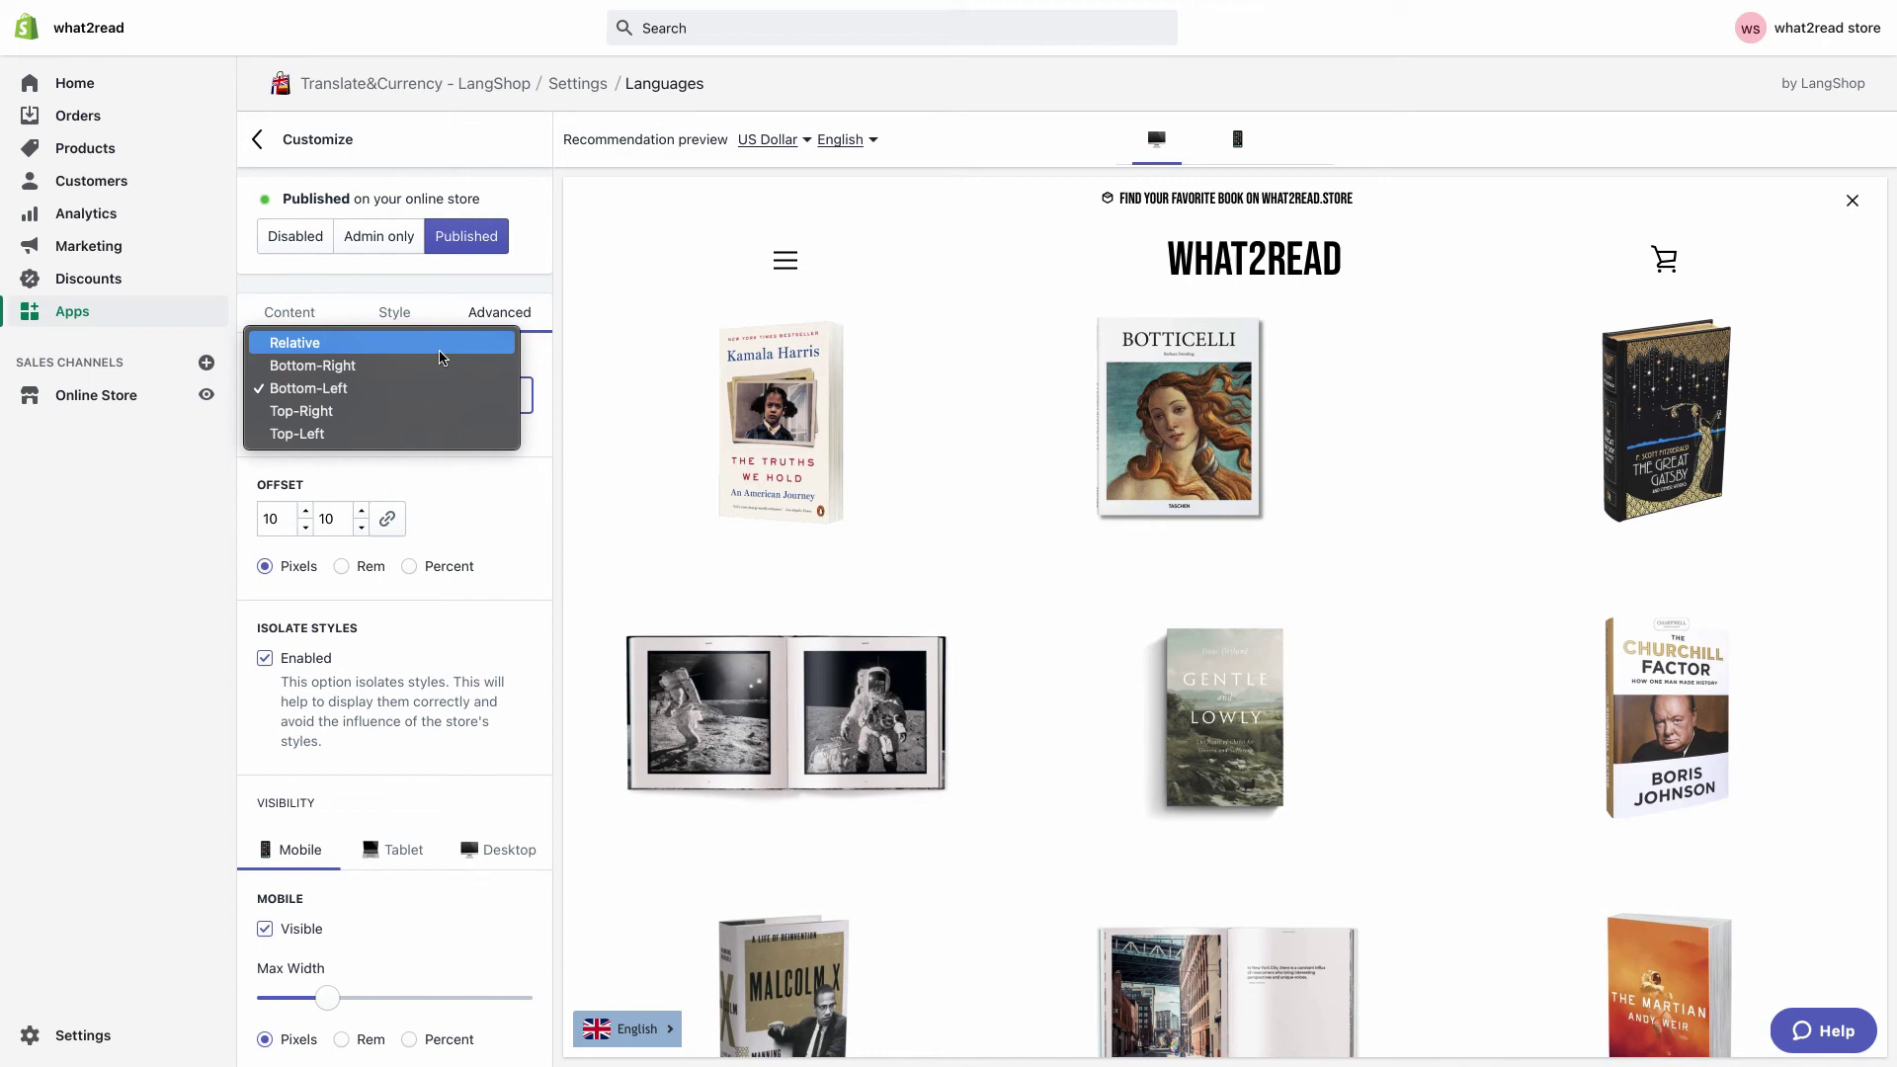
click(434, 386)
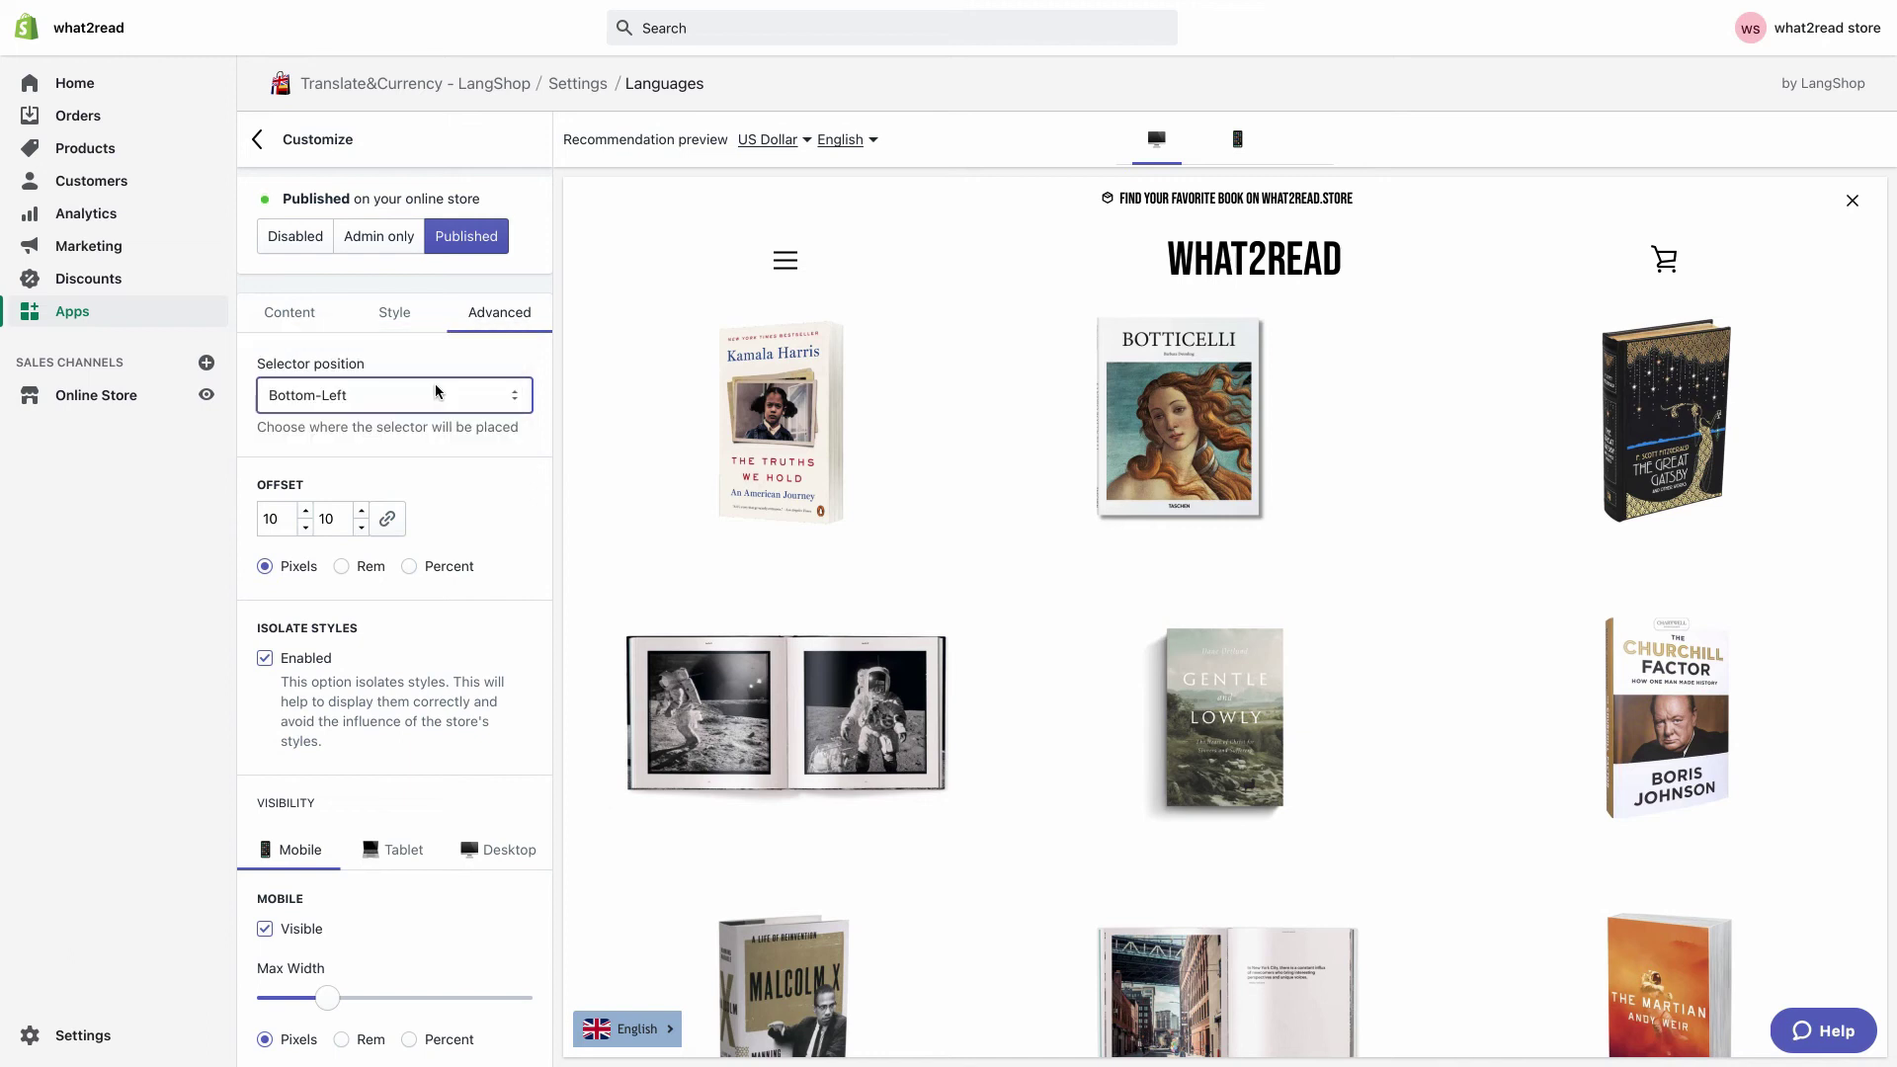
click(306, 512)
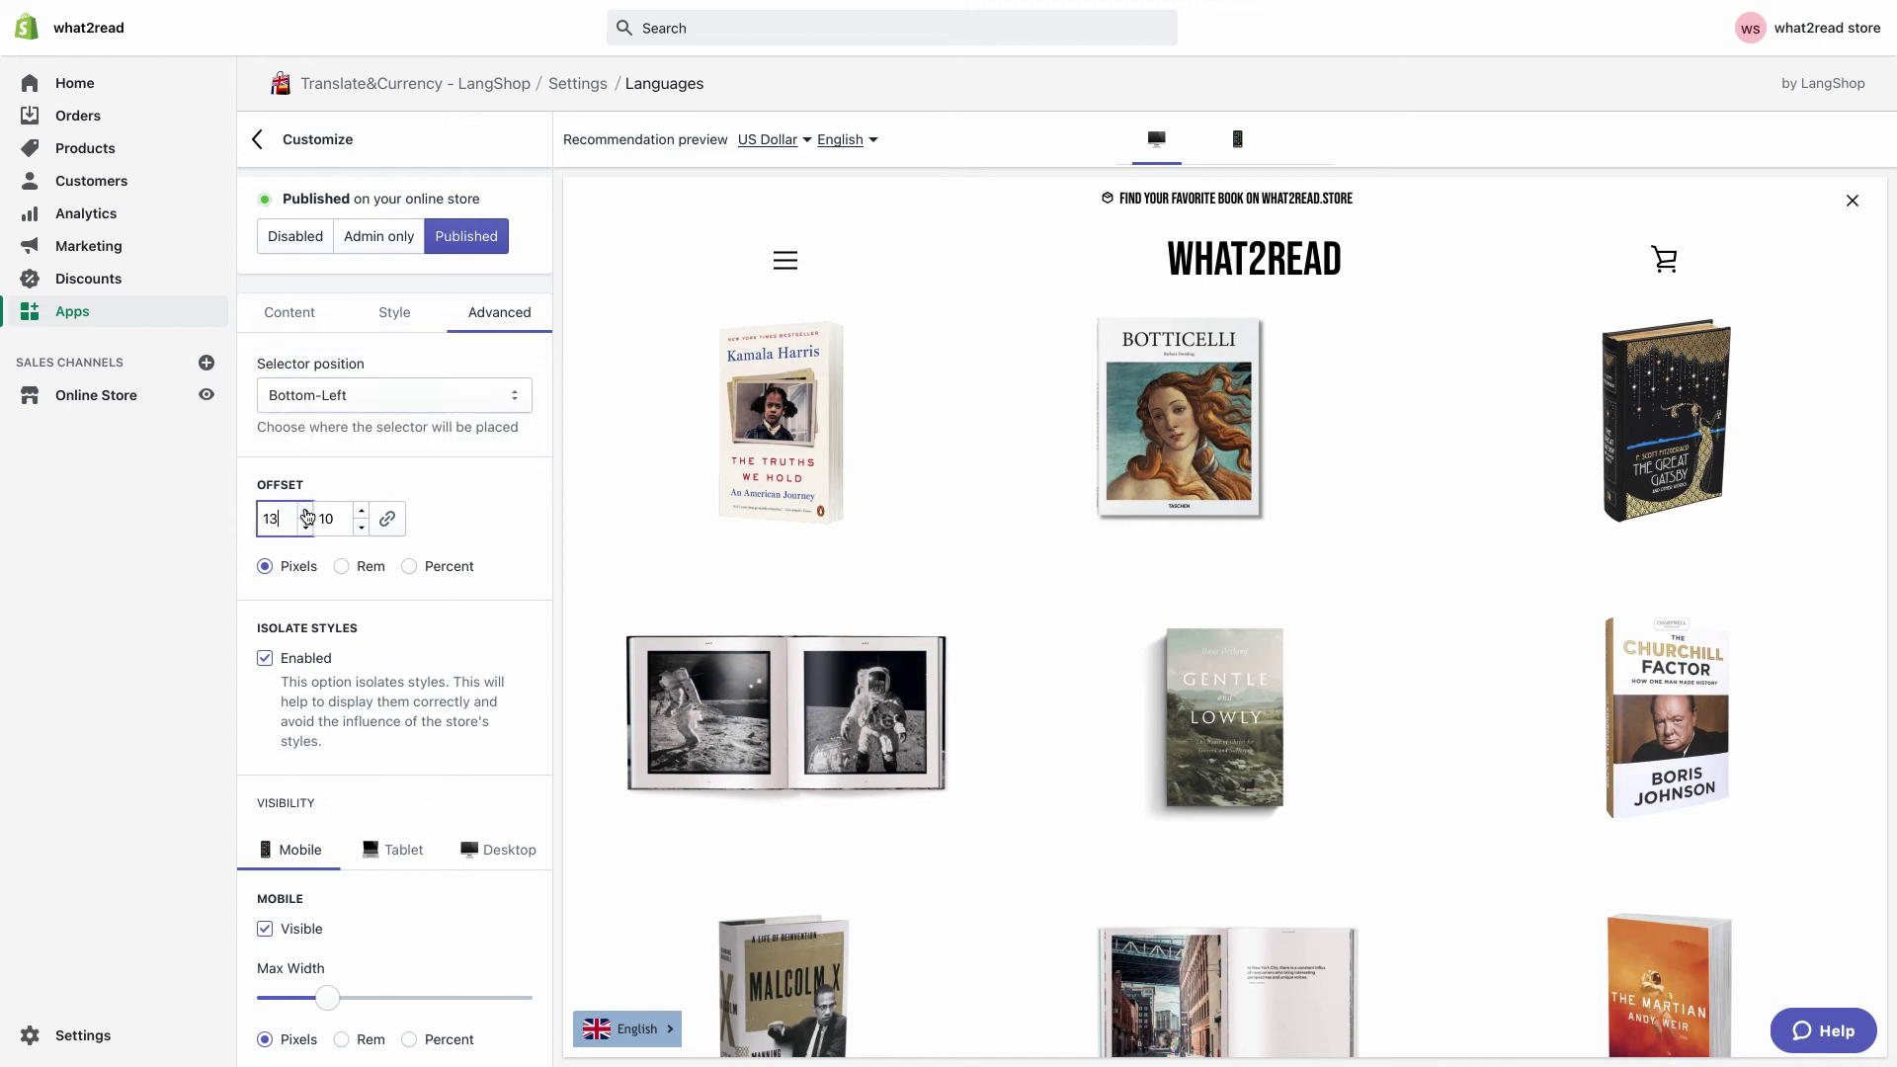
click(305, 511)
click(306, 511)
click(305, 512)
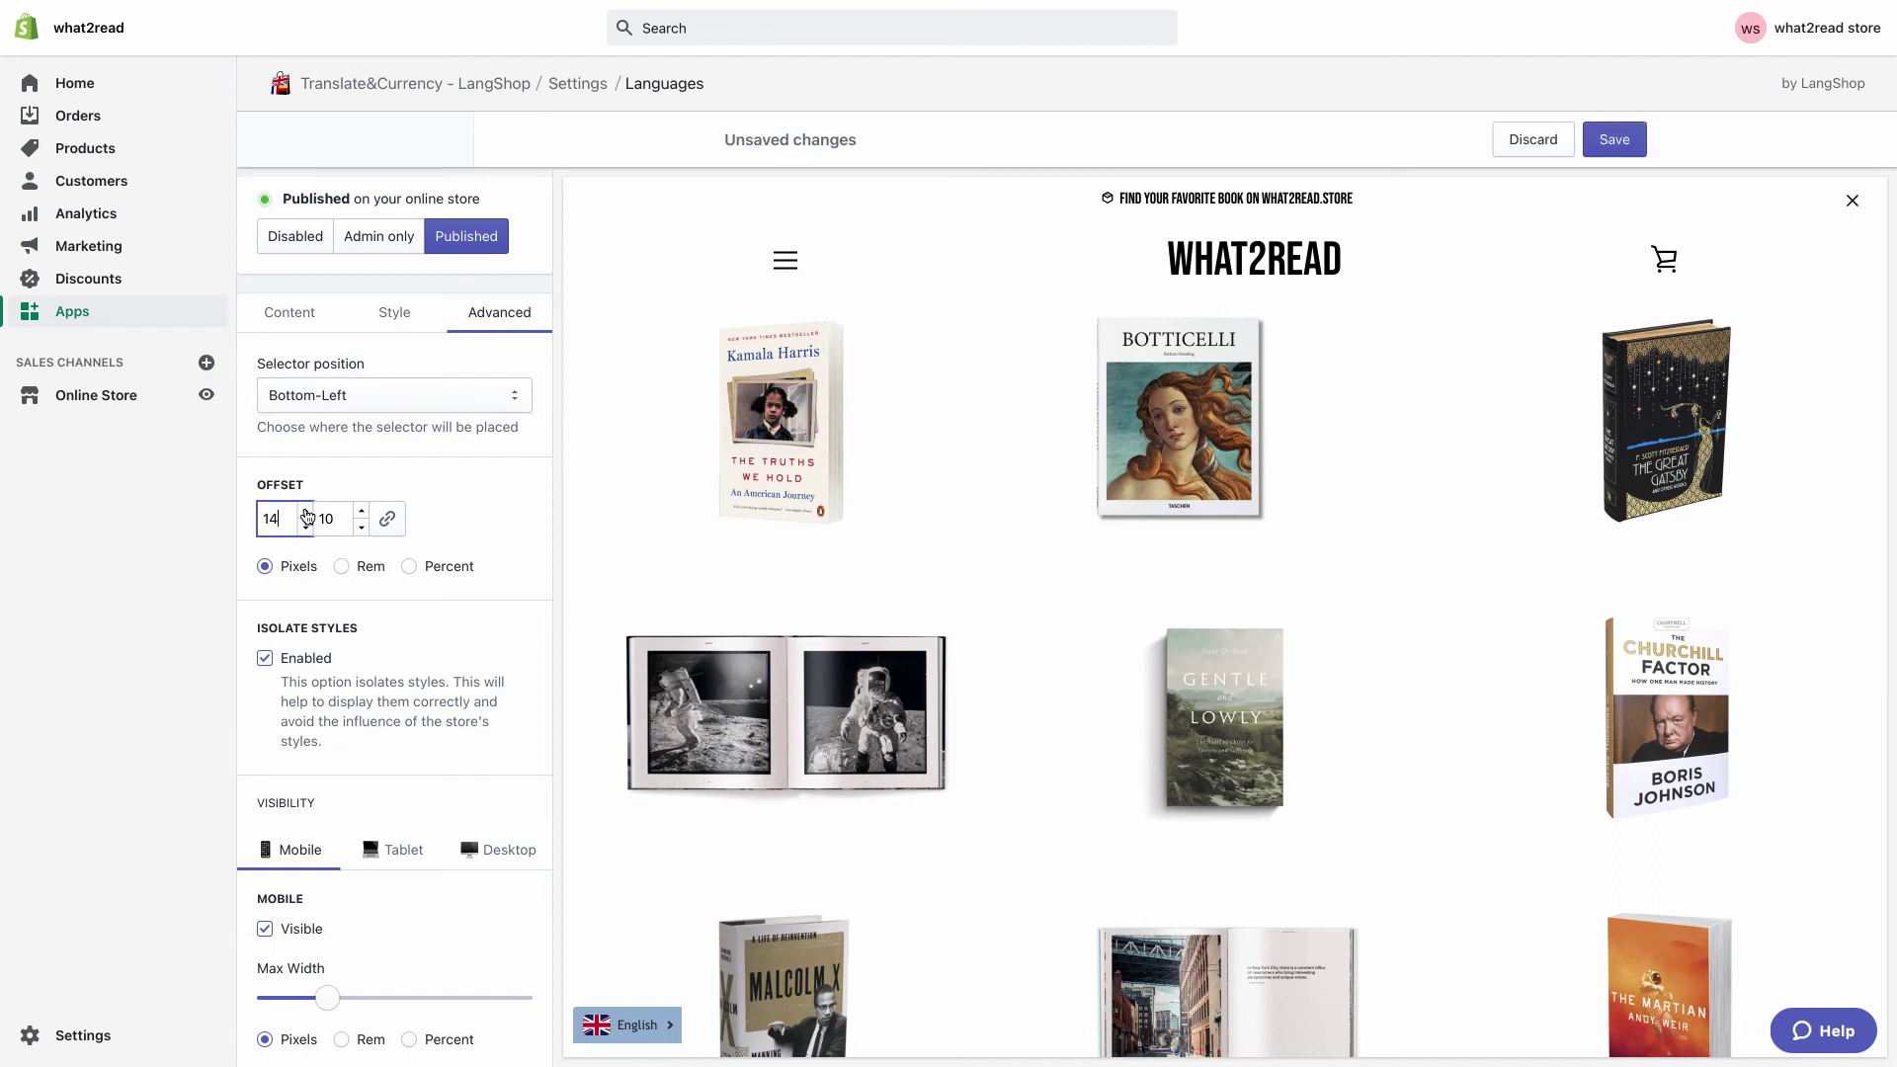
click(361, 512)
click(362, 512)
click(362, 512)
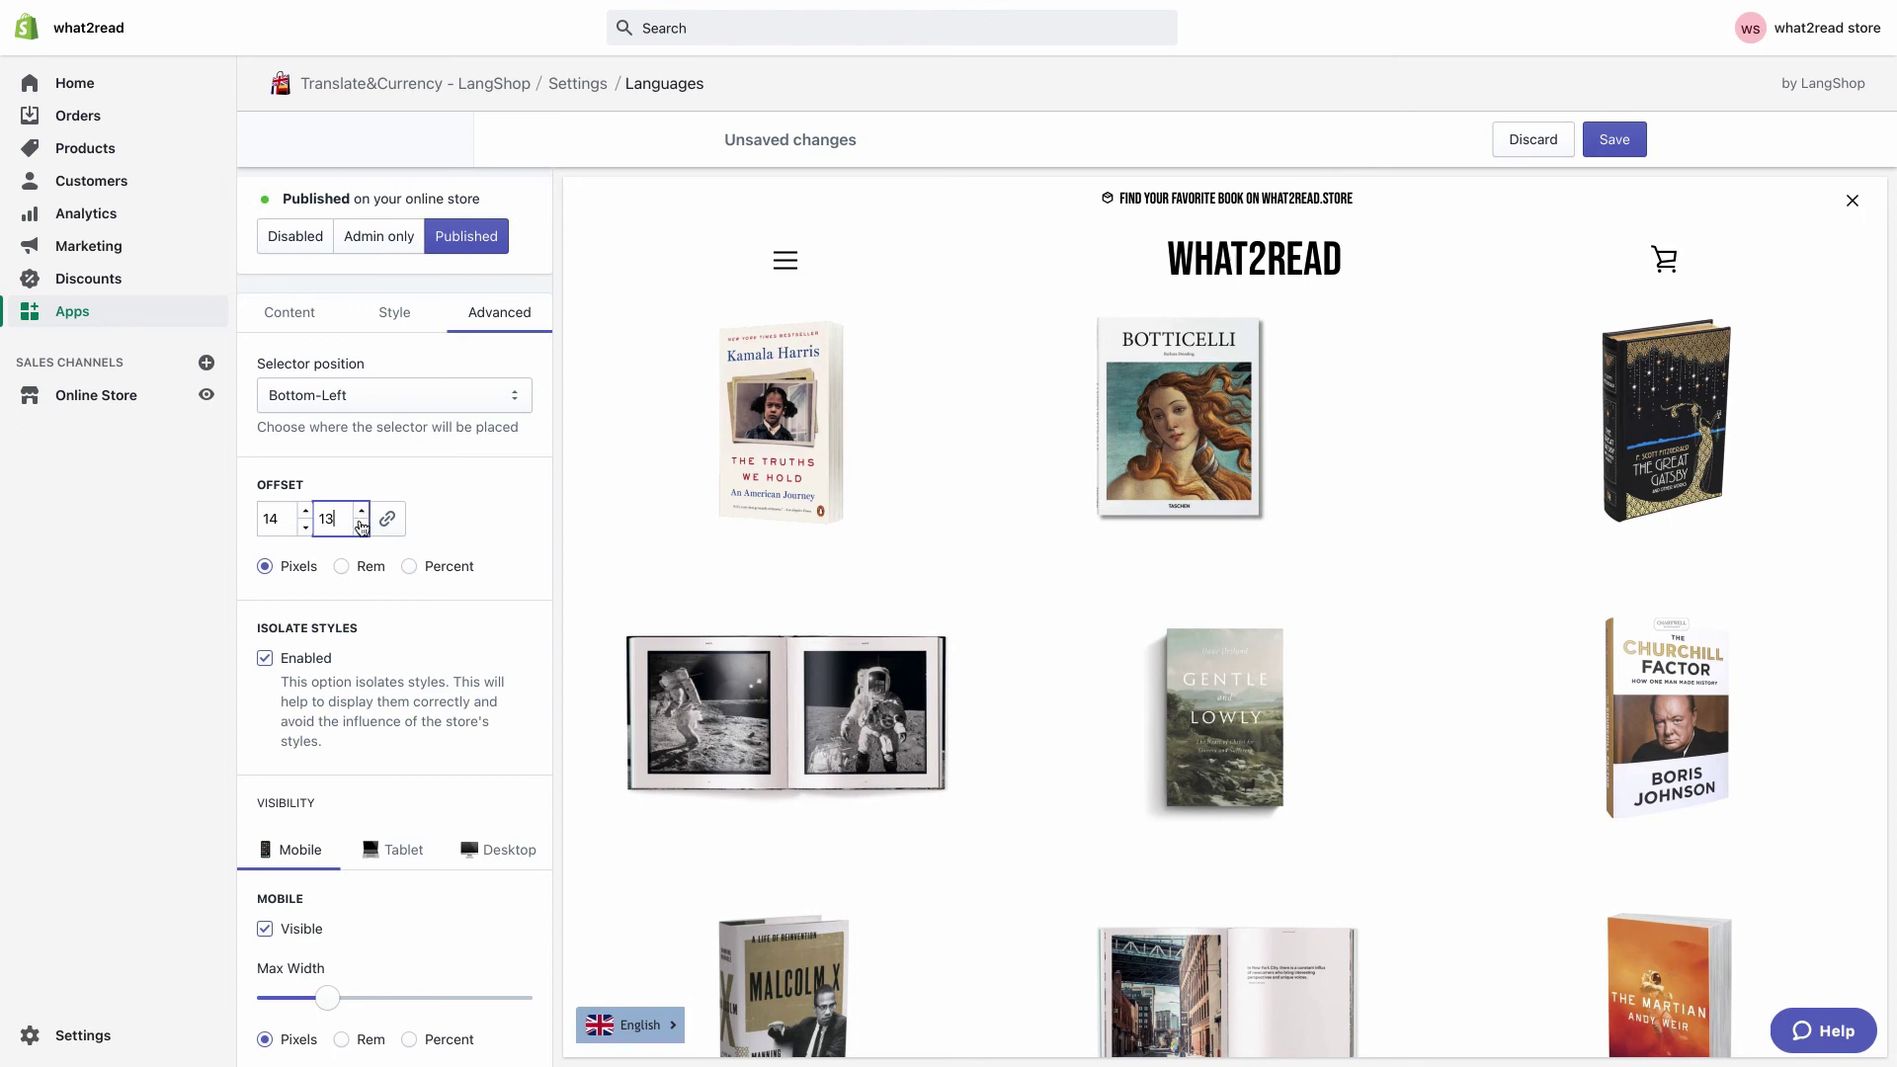
- Try the Rem and Percent offset units, return to Pixels, and switch style isolation off and back on
click(342, 563)
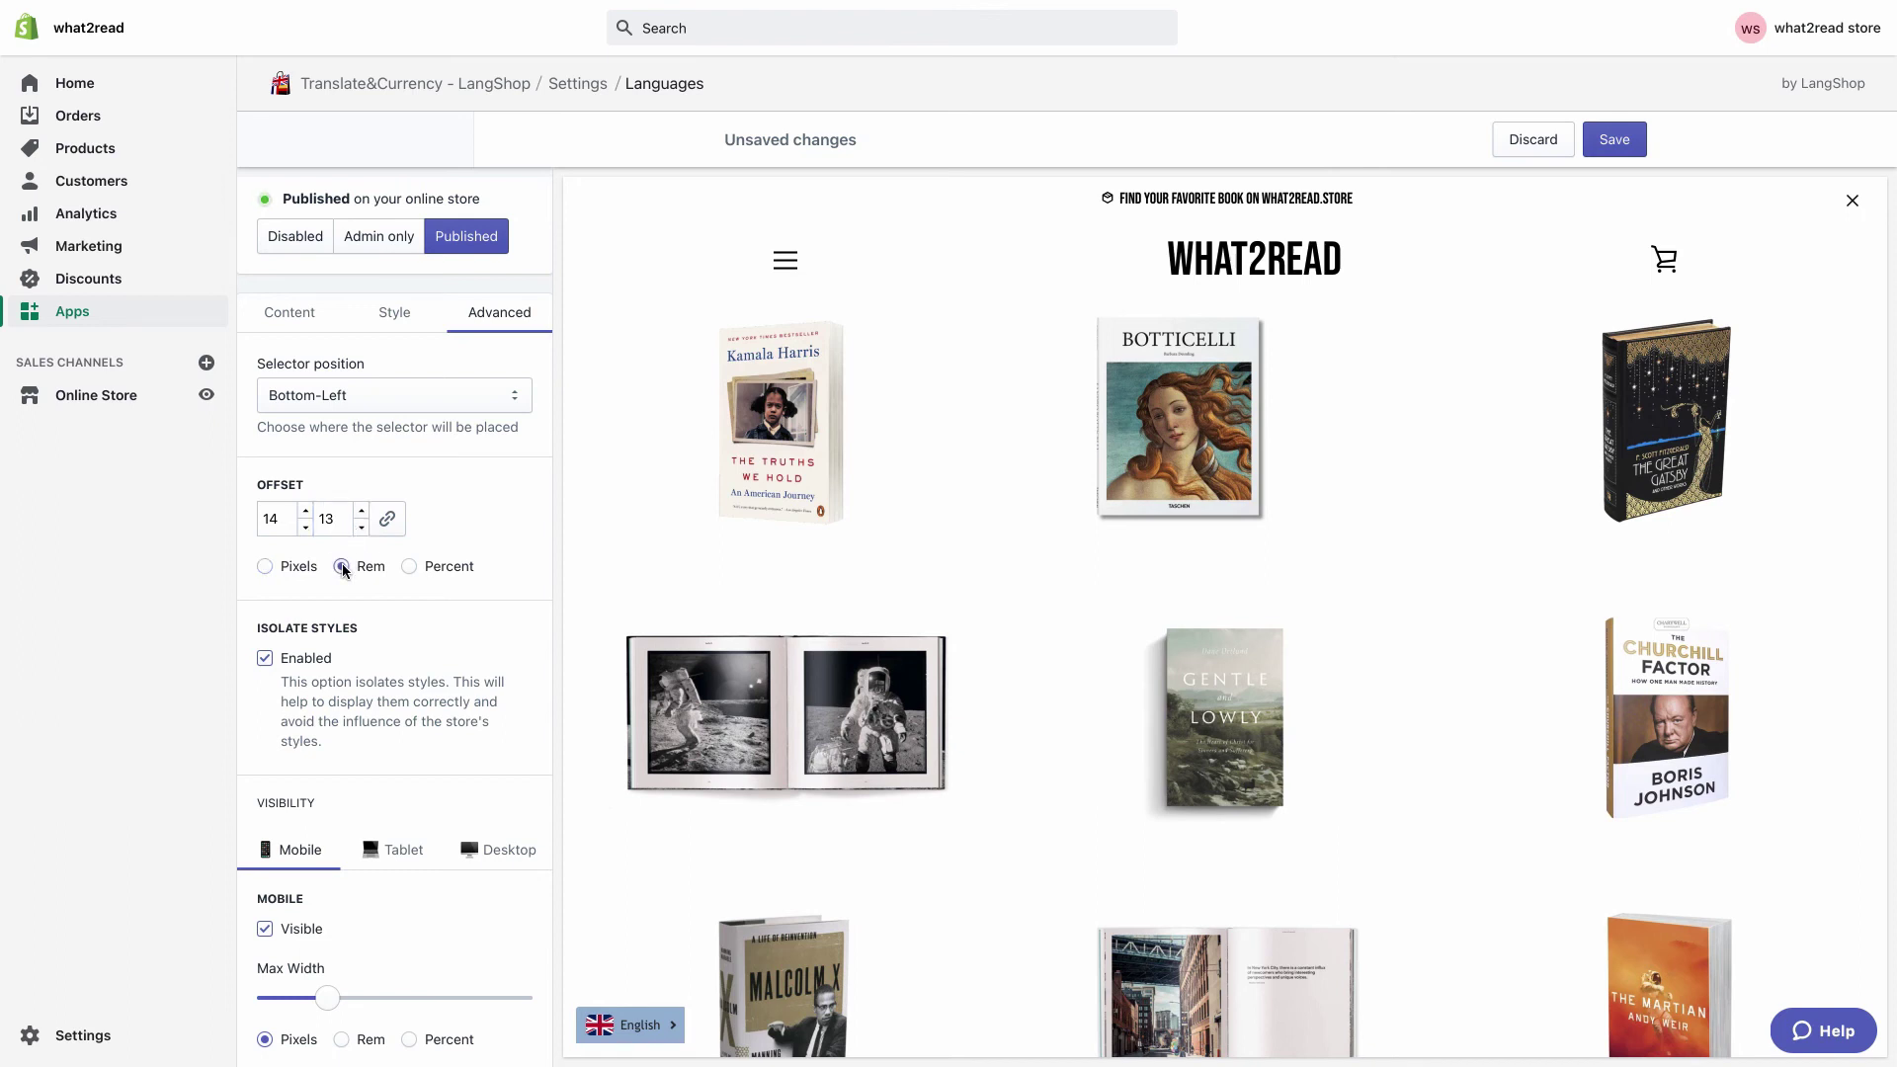
click(408, 566)
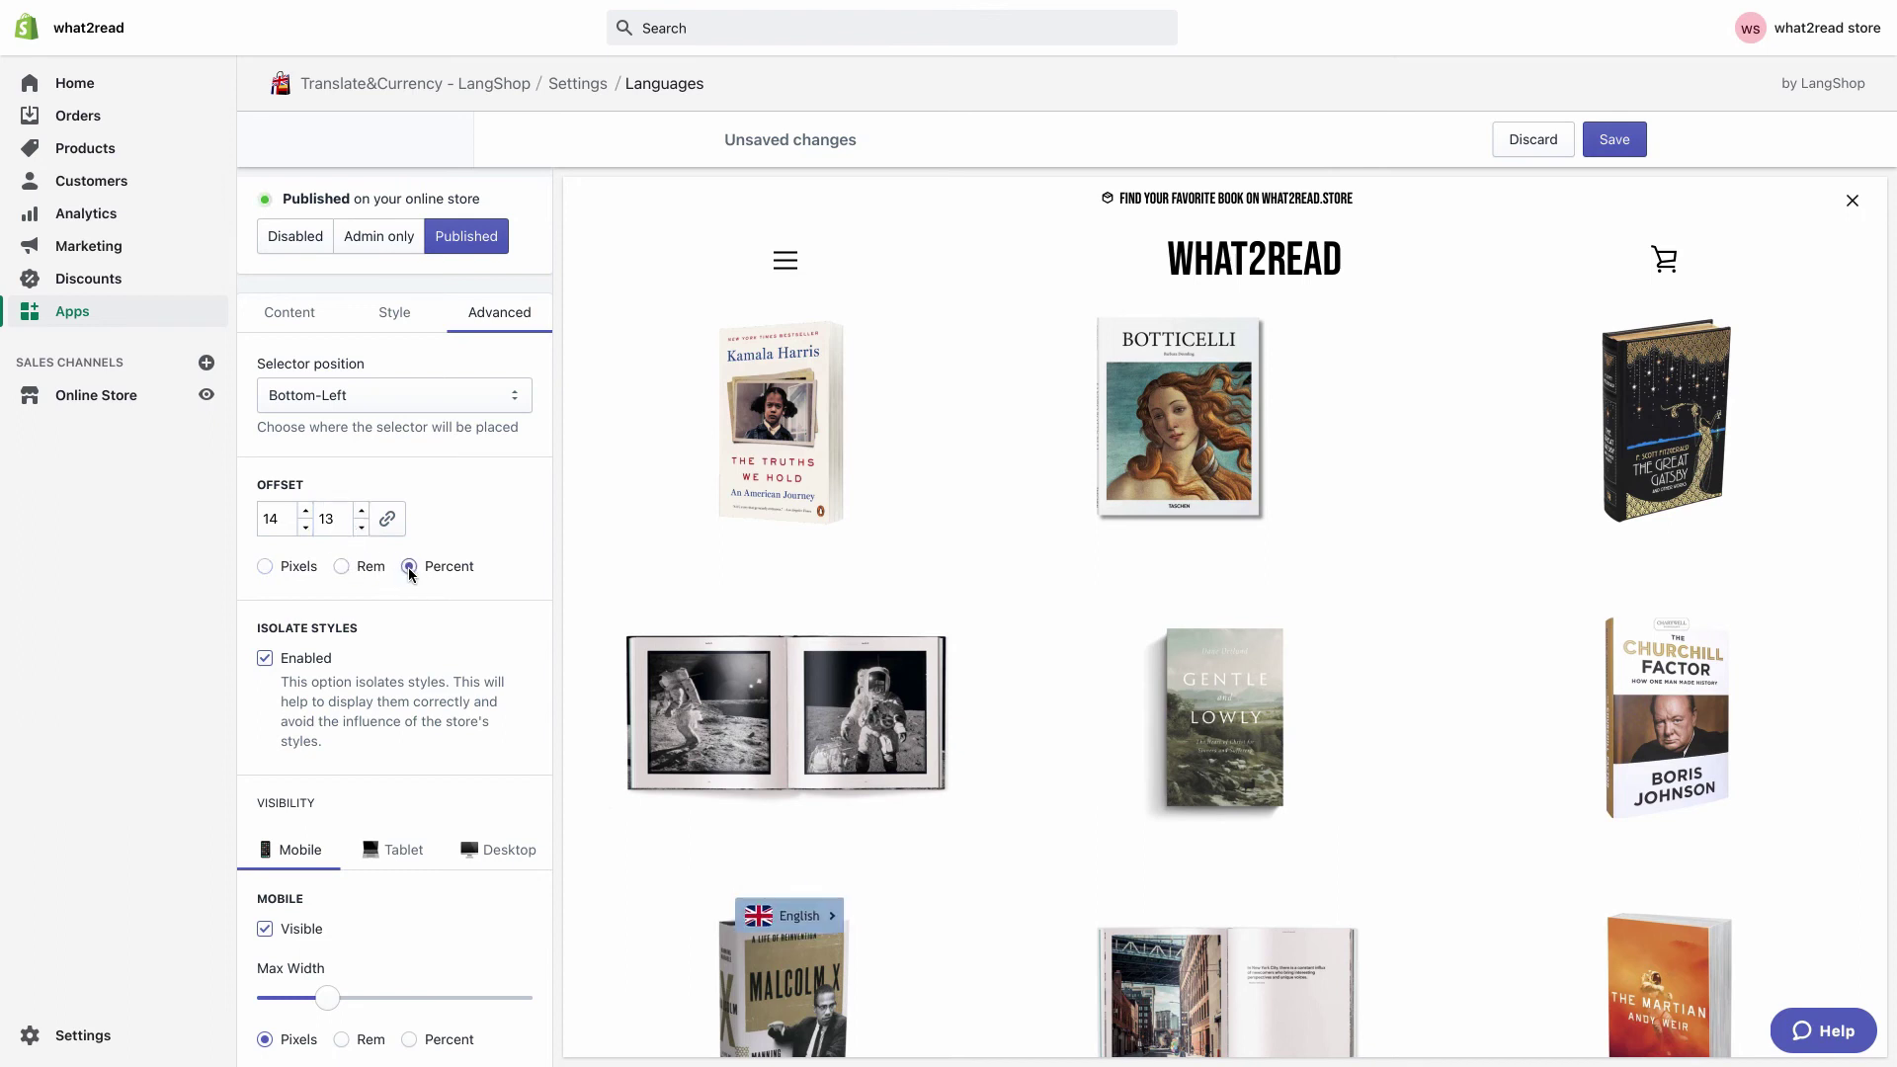
click(265, 566)
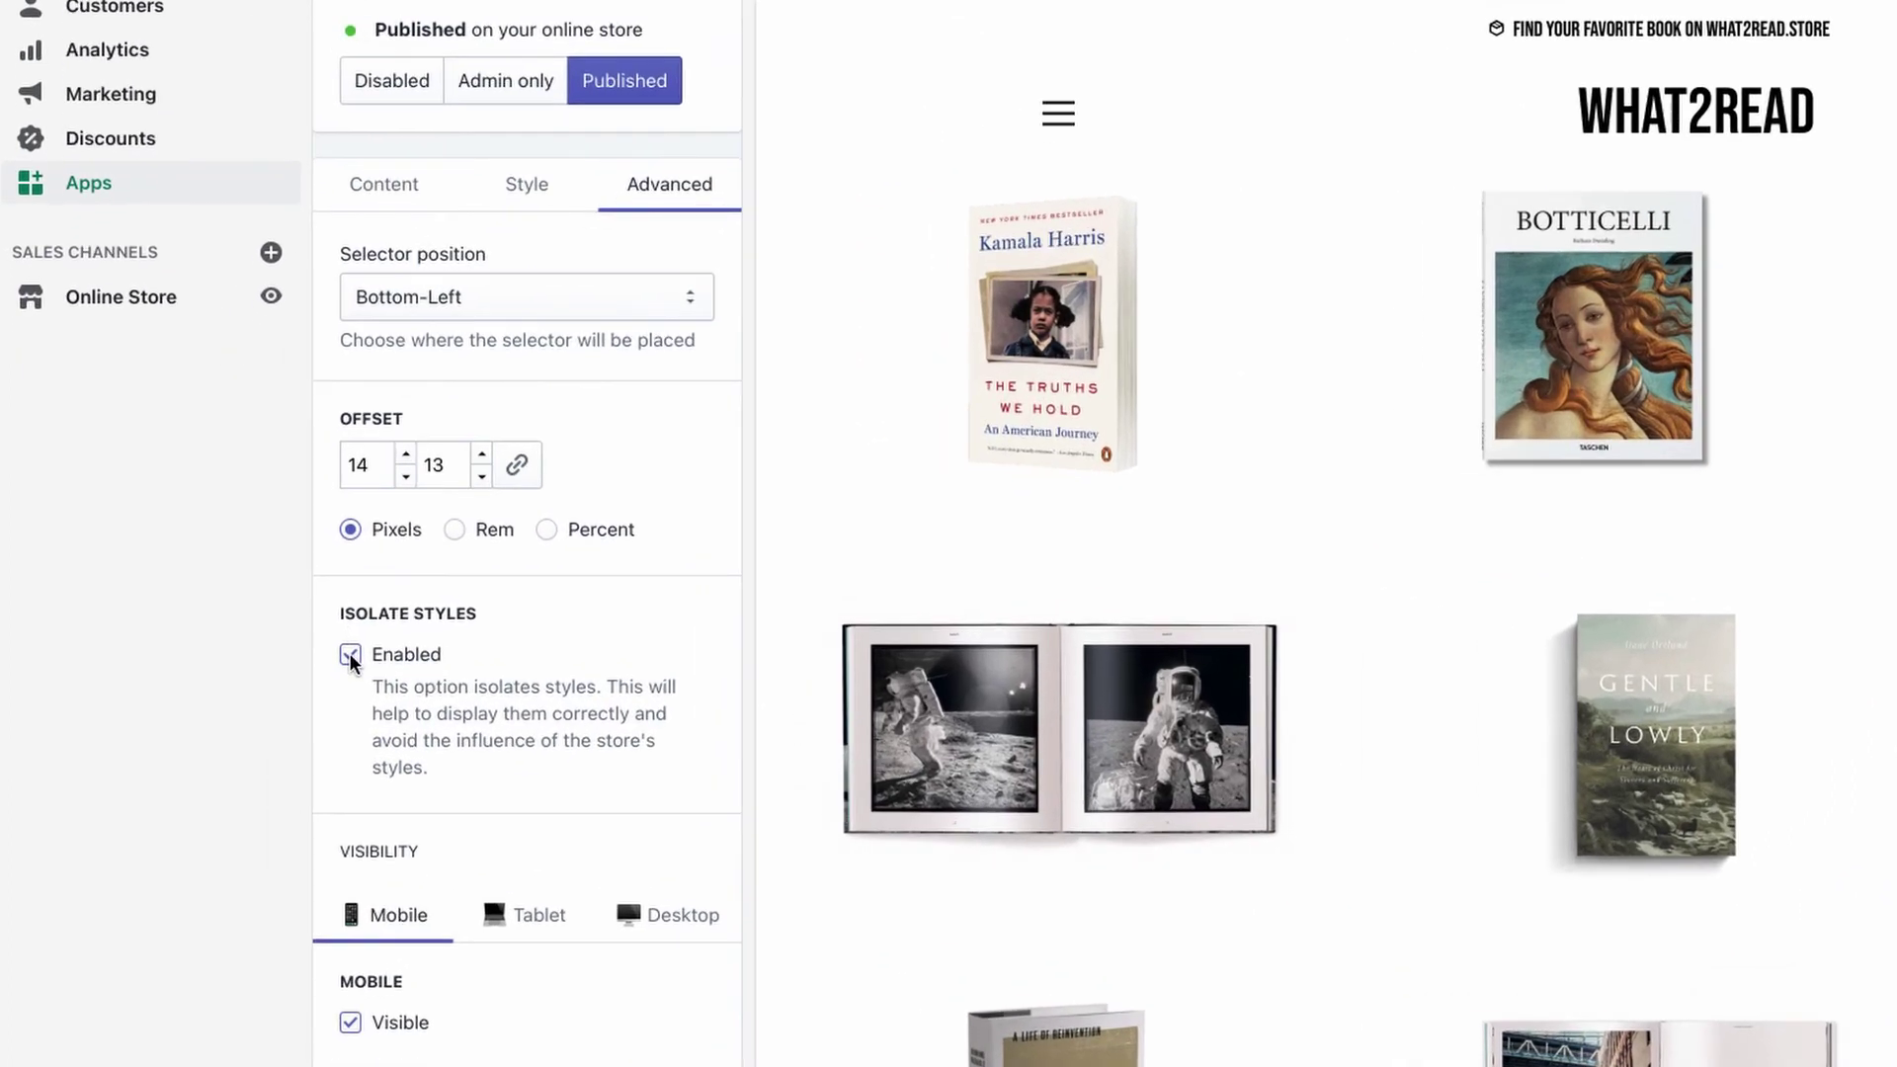
click(350, 655)
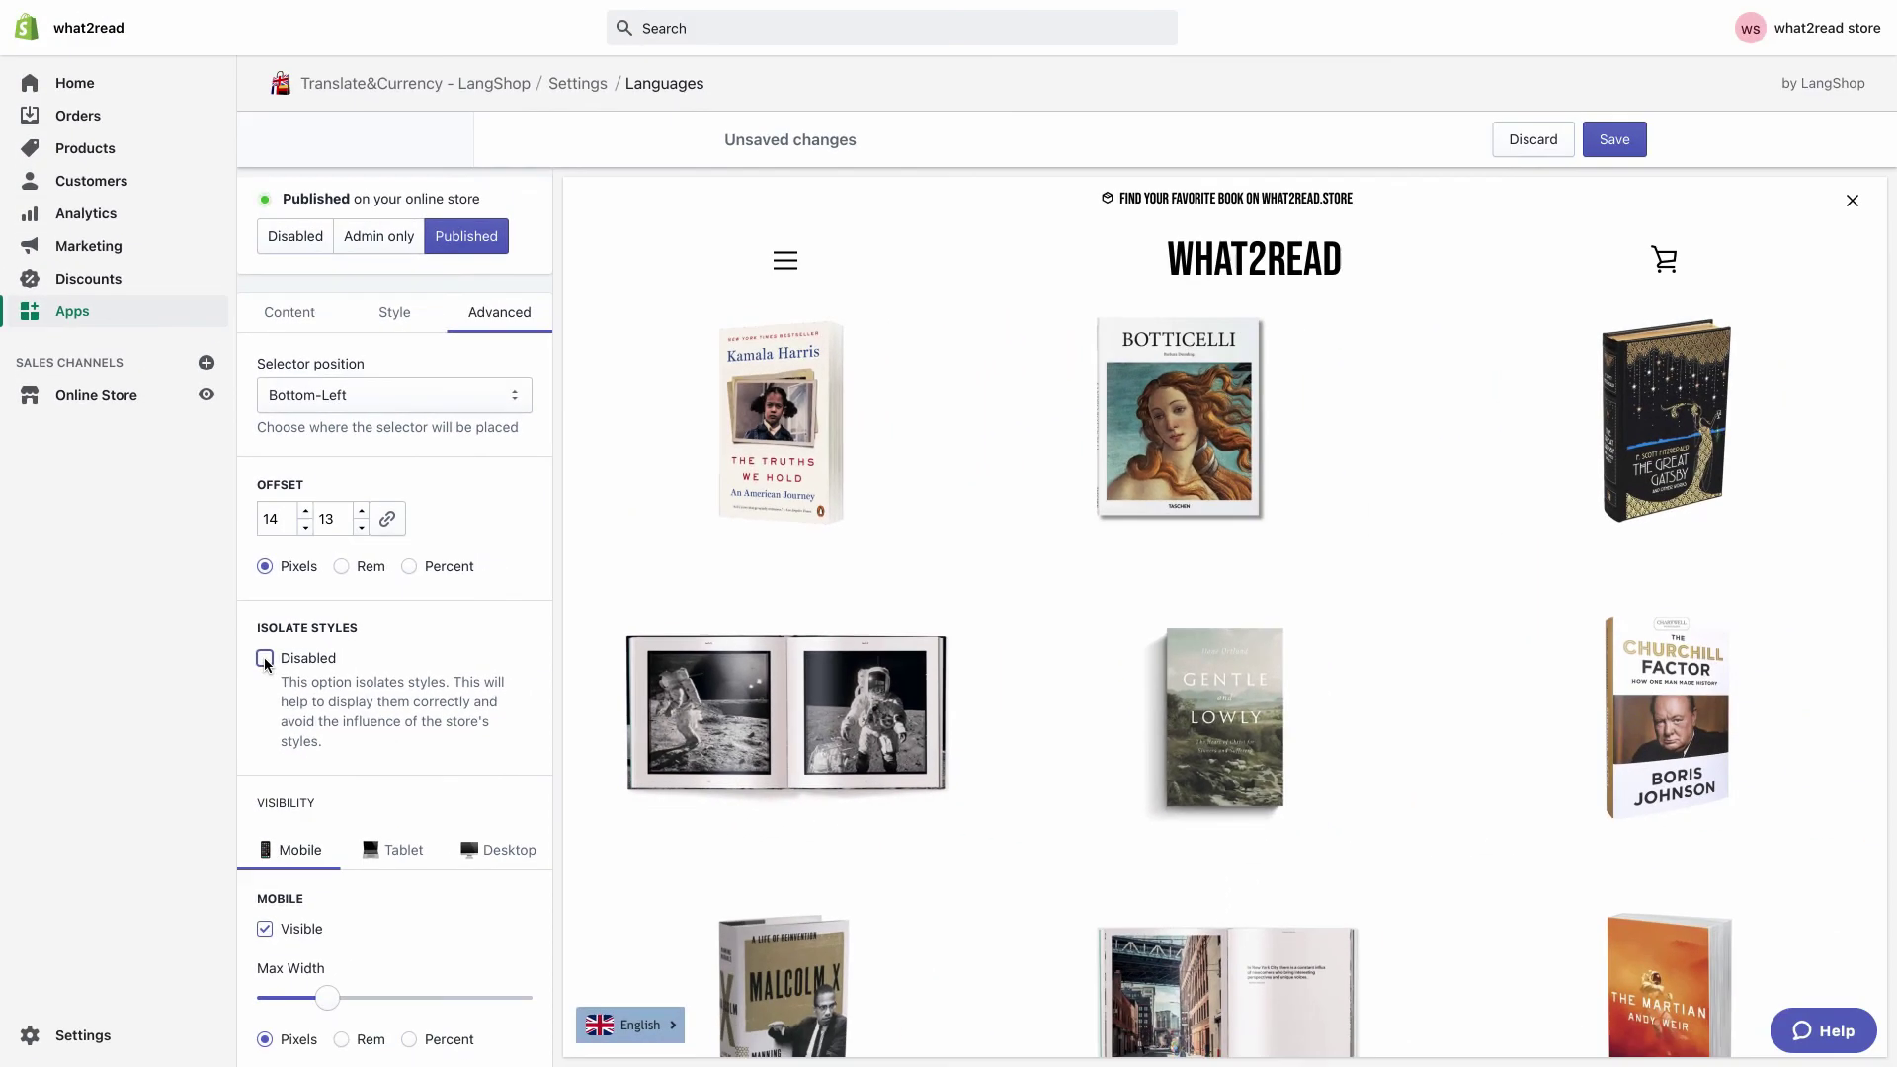
click(264, 657)
- Turn off the selector's tablet and mobile visibility and slightly raise the tablet's minimum width
scroll(264, 656, down, 2)
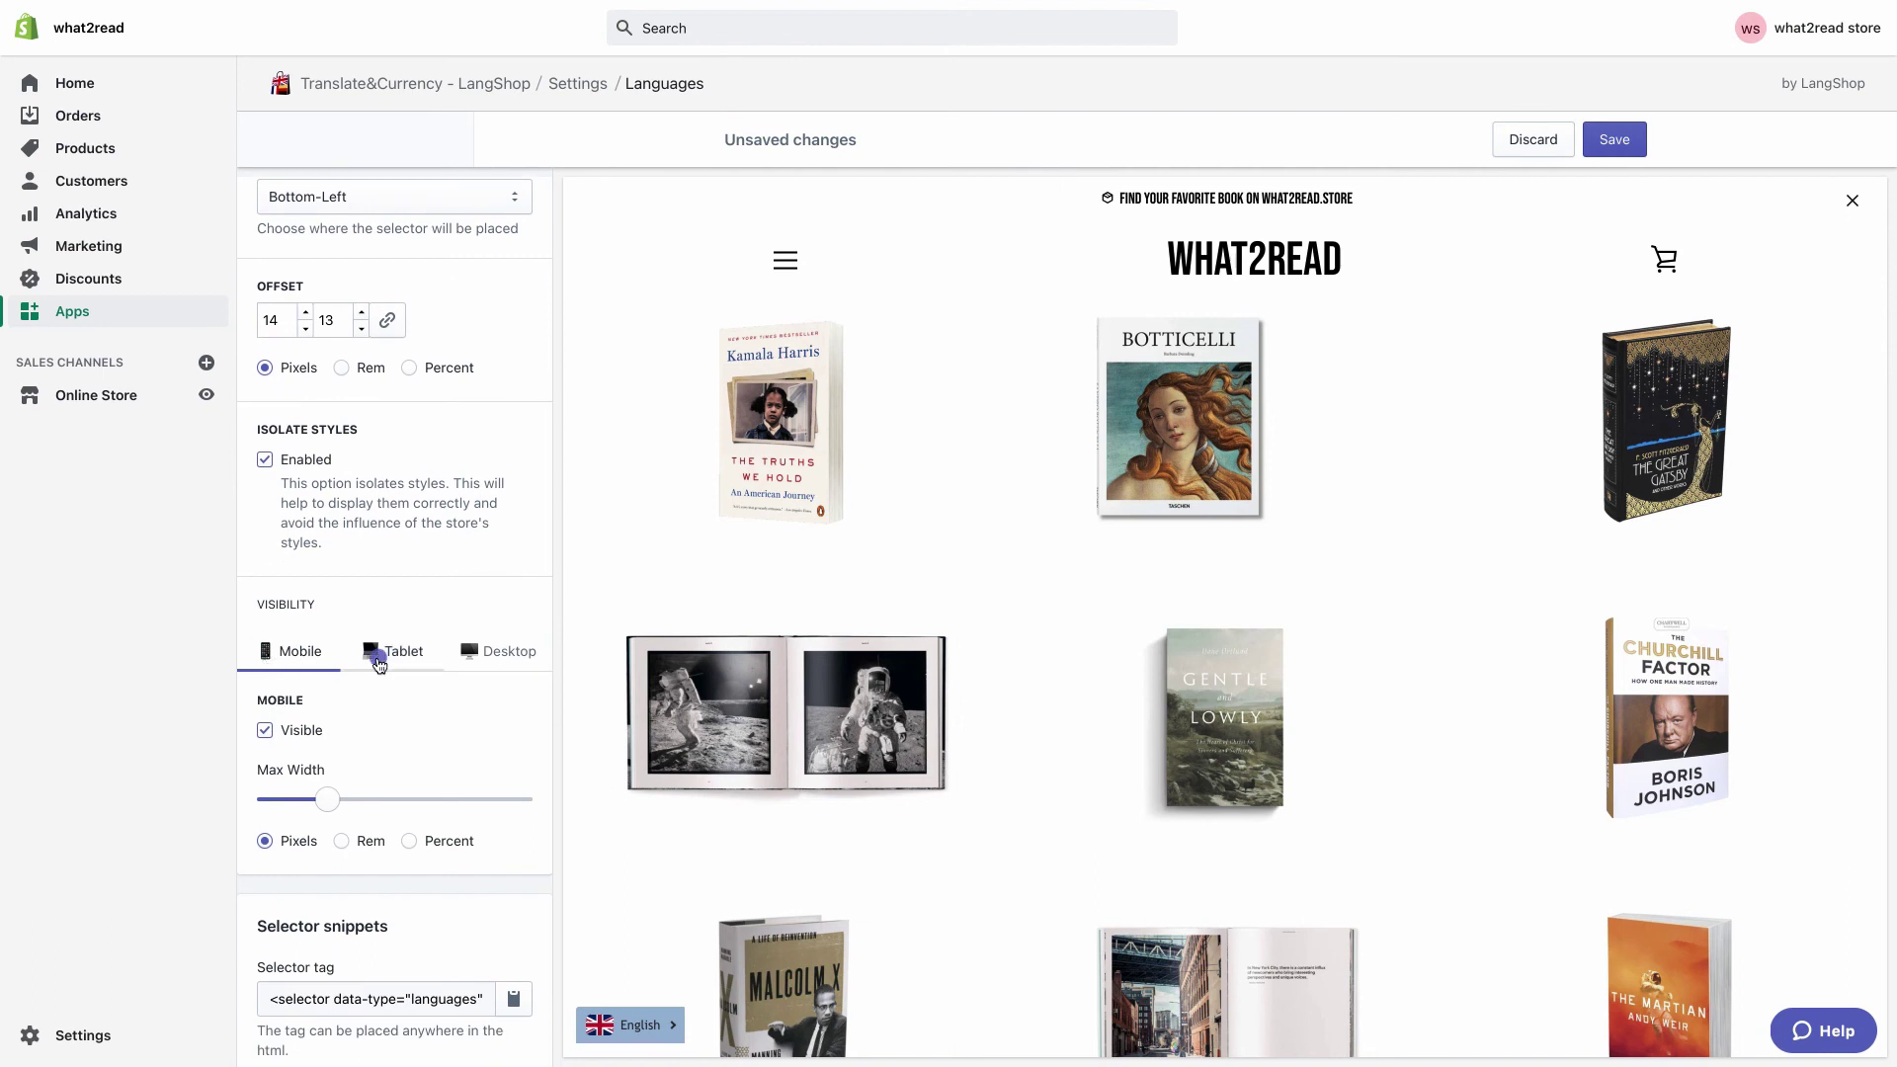
click(396, 660)
click(489, 664)
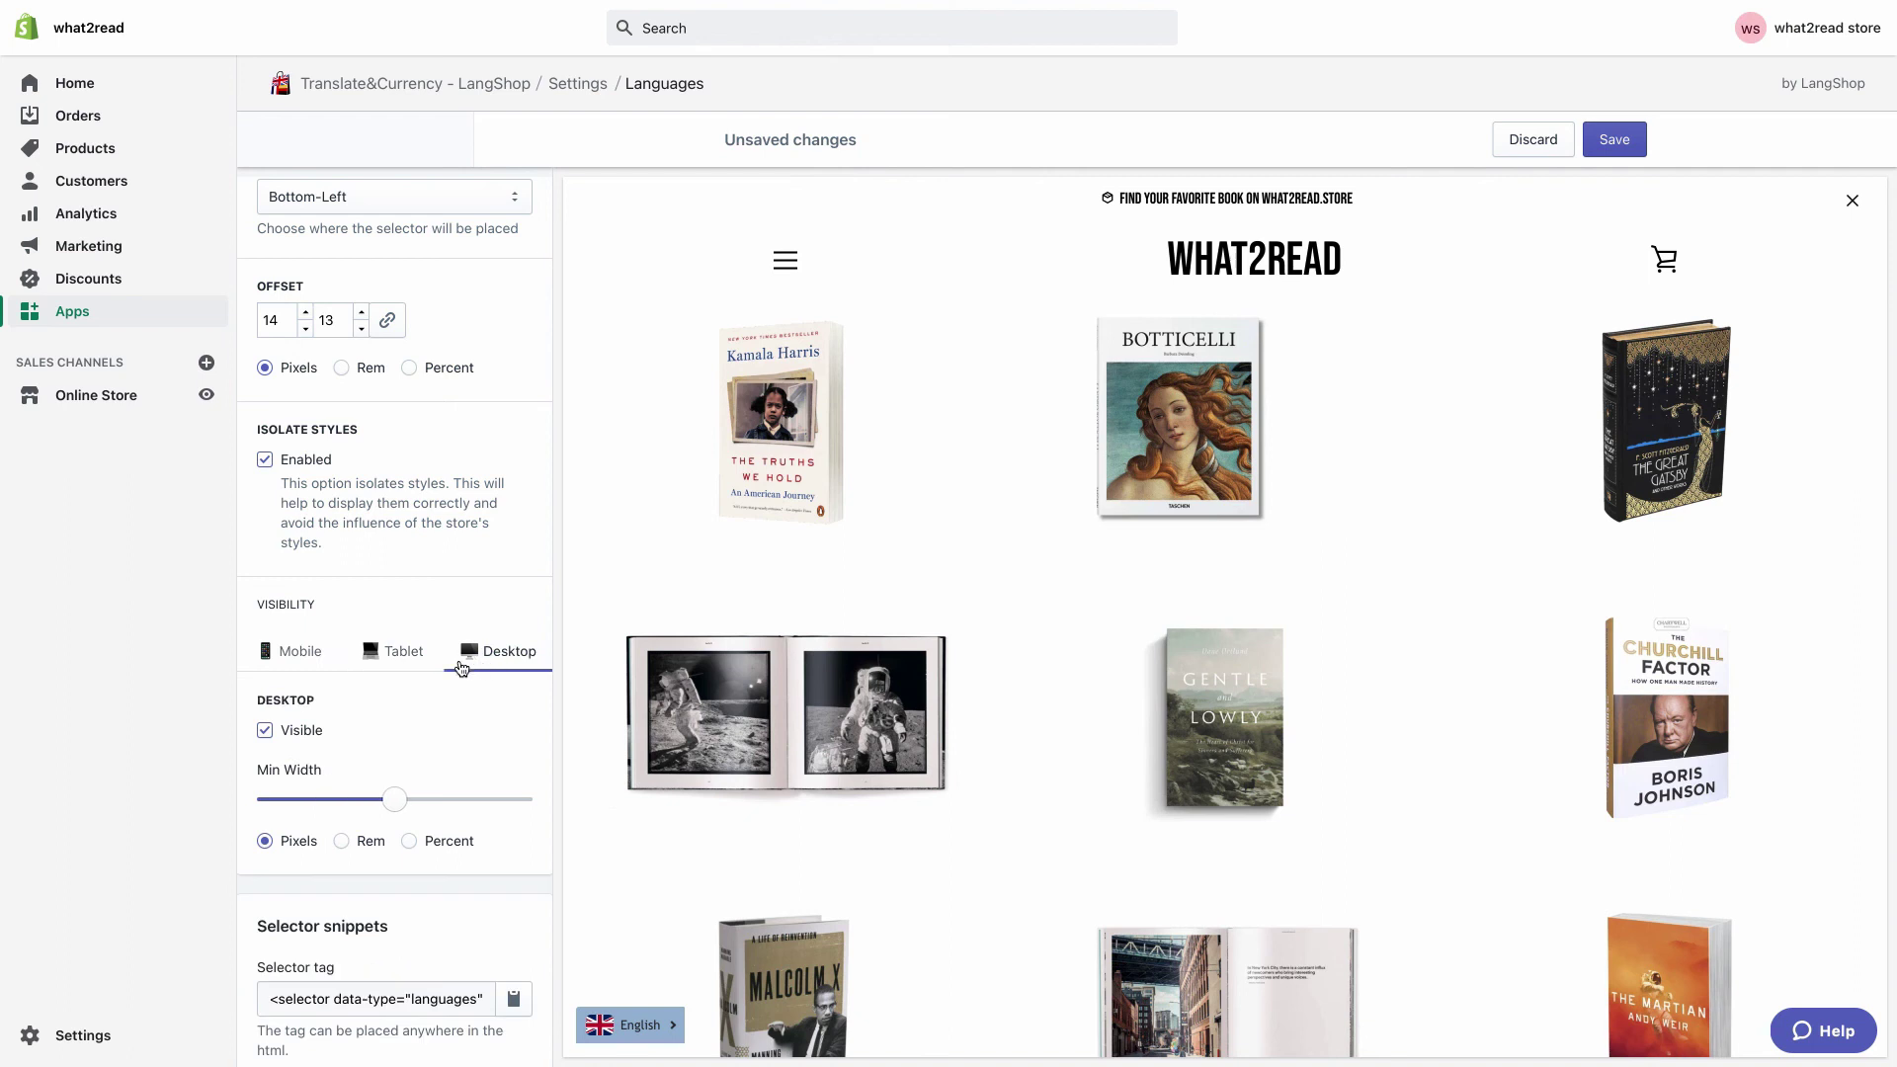
click(389, 667)
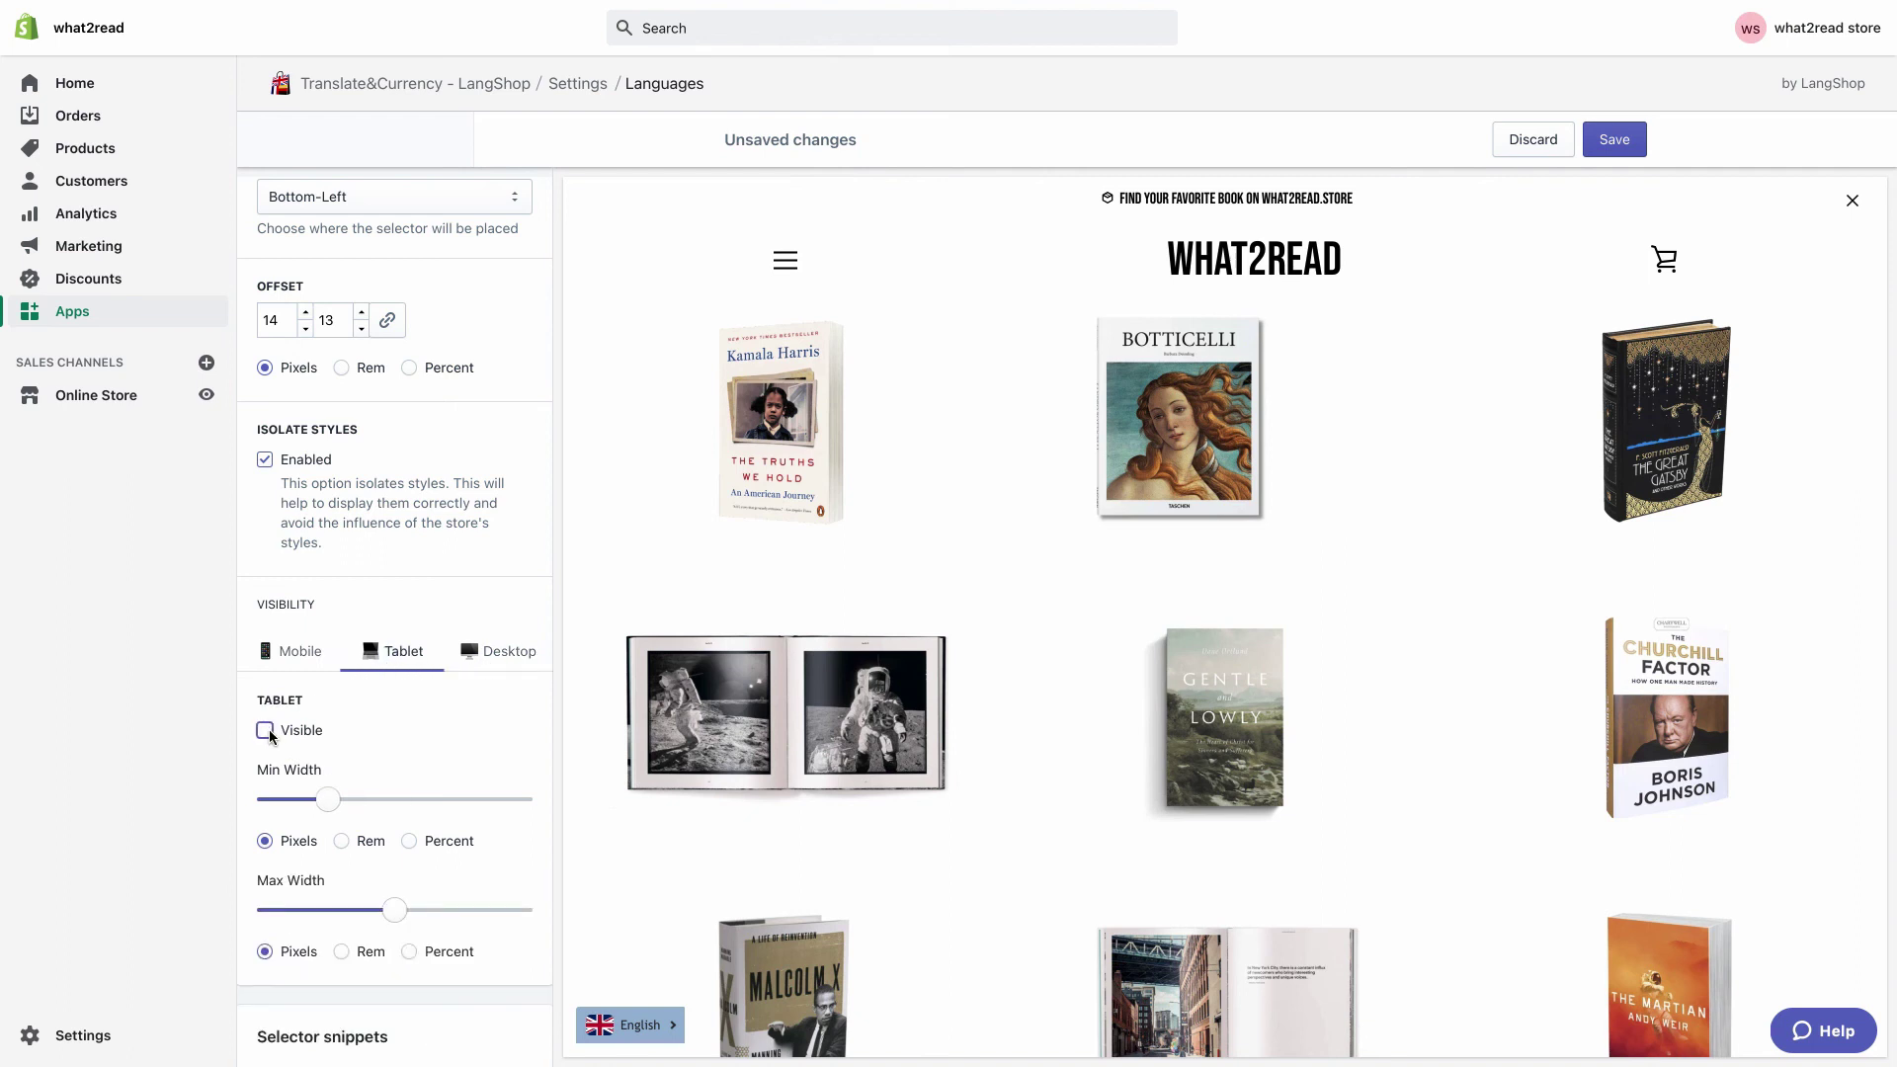
drag(328, 799, 337, 798)
click(296, 652)
click(265, 730)
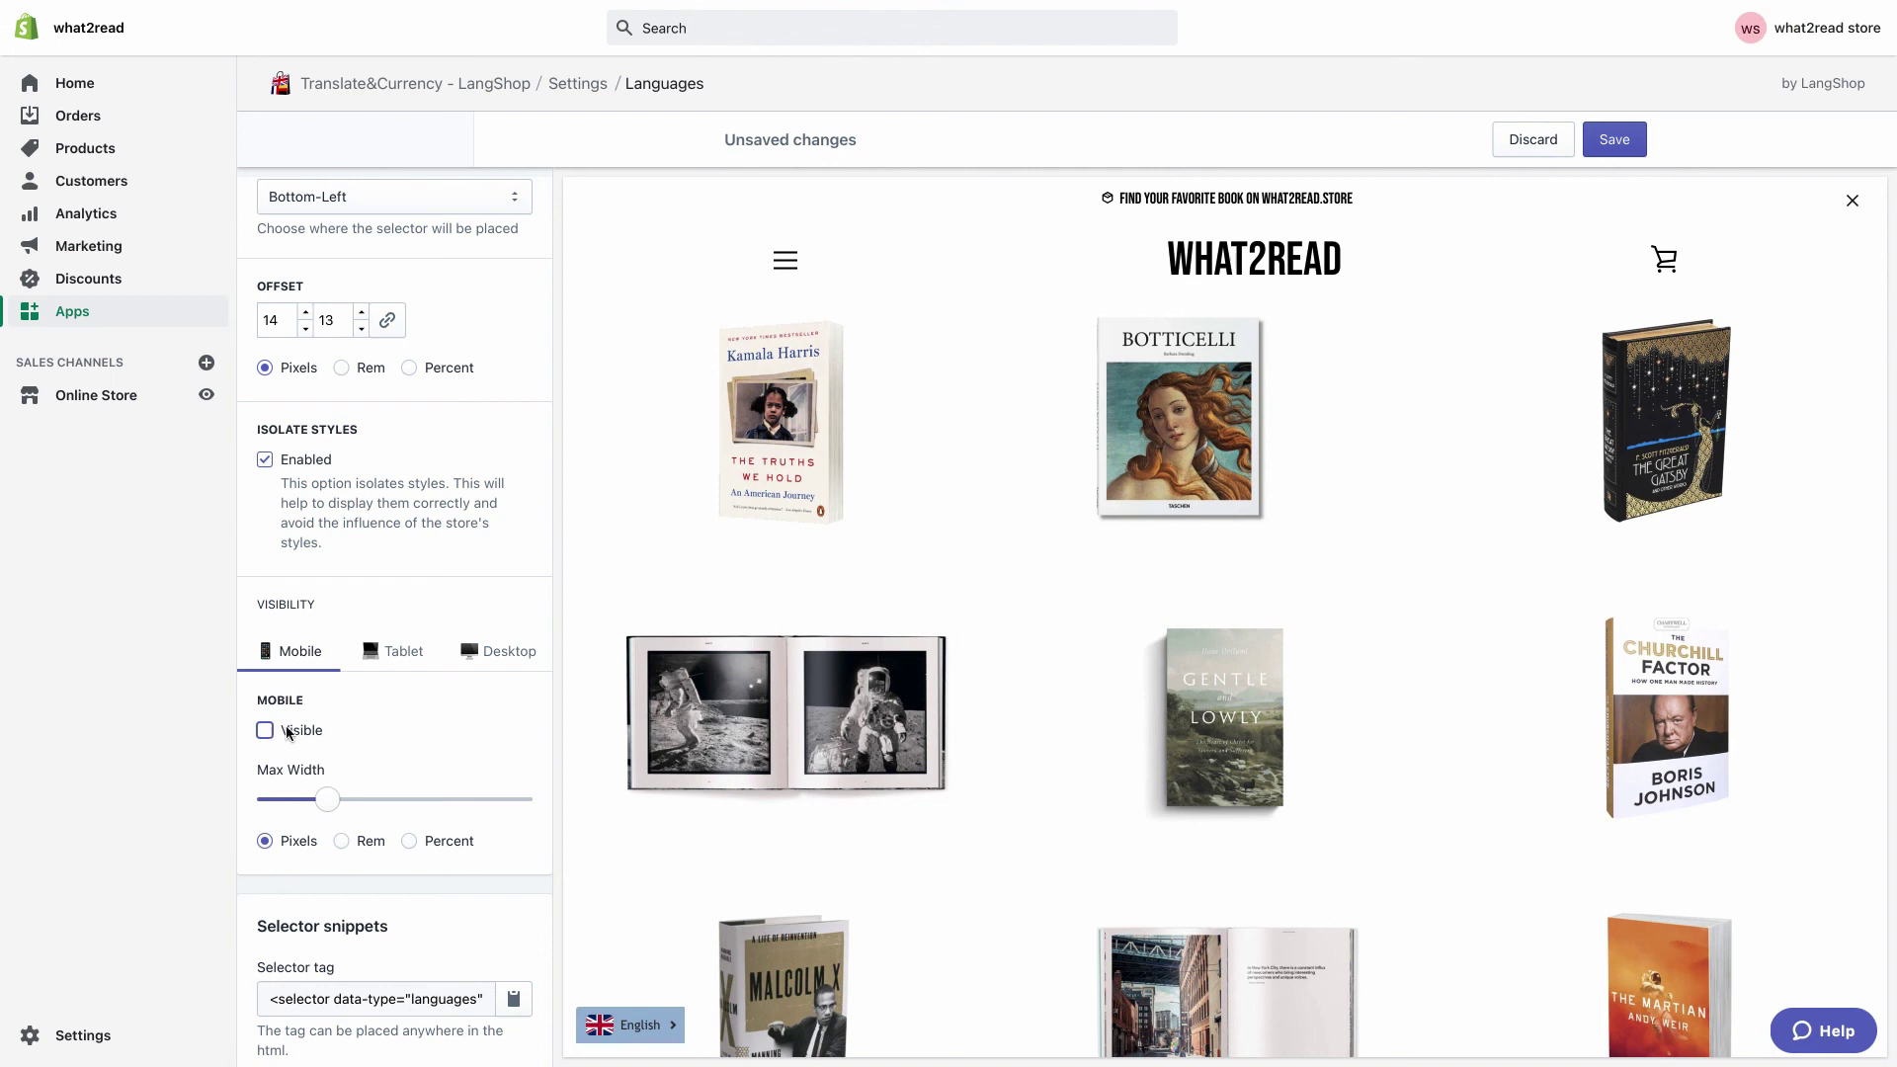
- Review the Desktop visibility settings and expand the advanced settings of the selector snippets
click(497, 662)
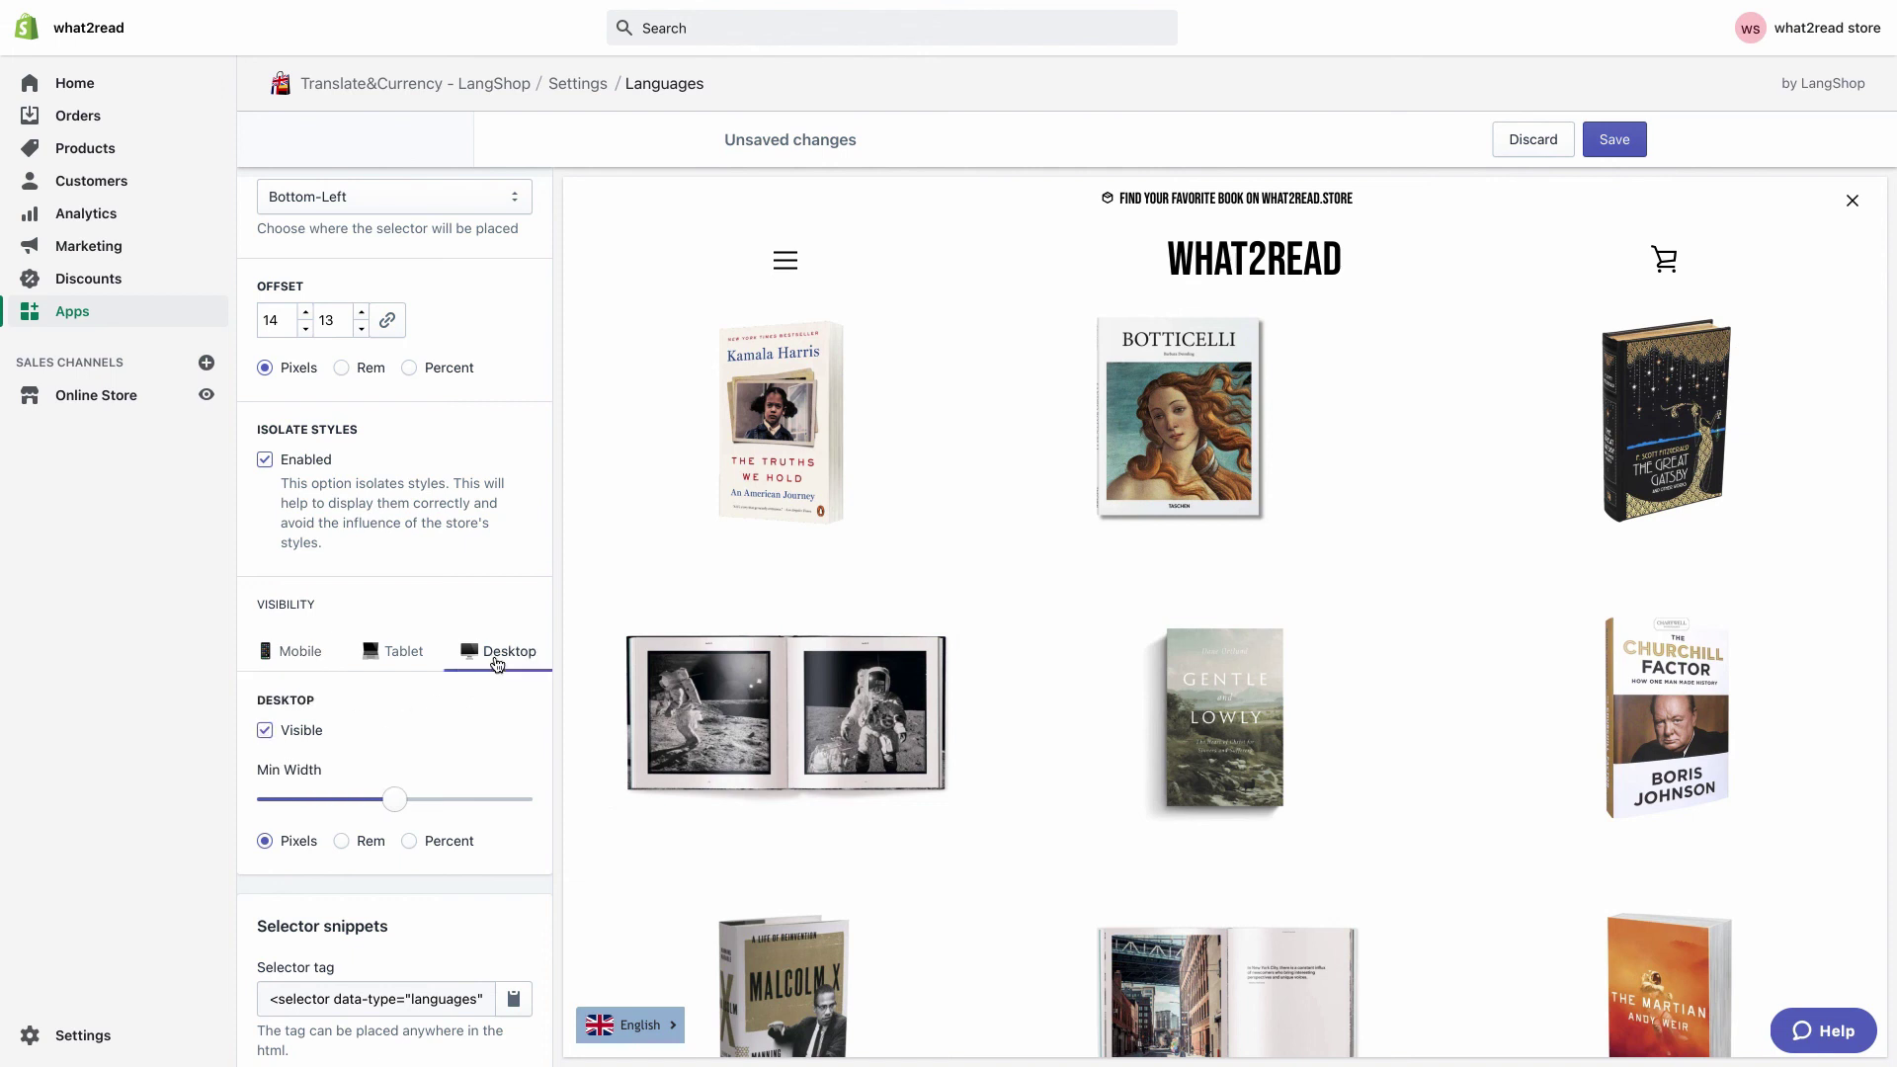
scroll(497, 664, down, 2)
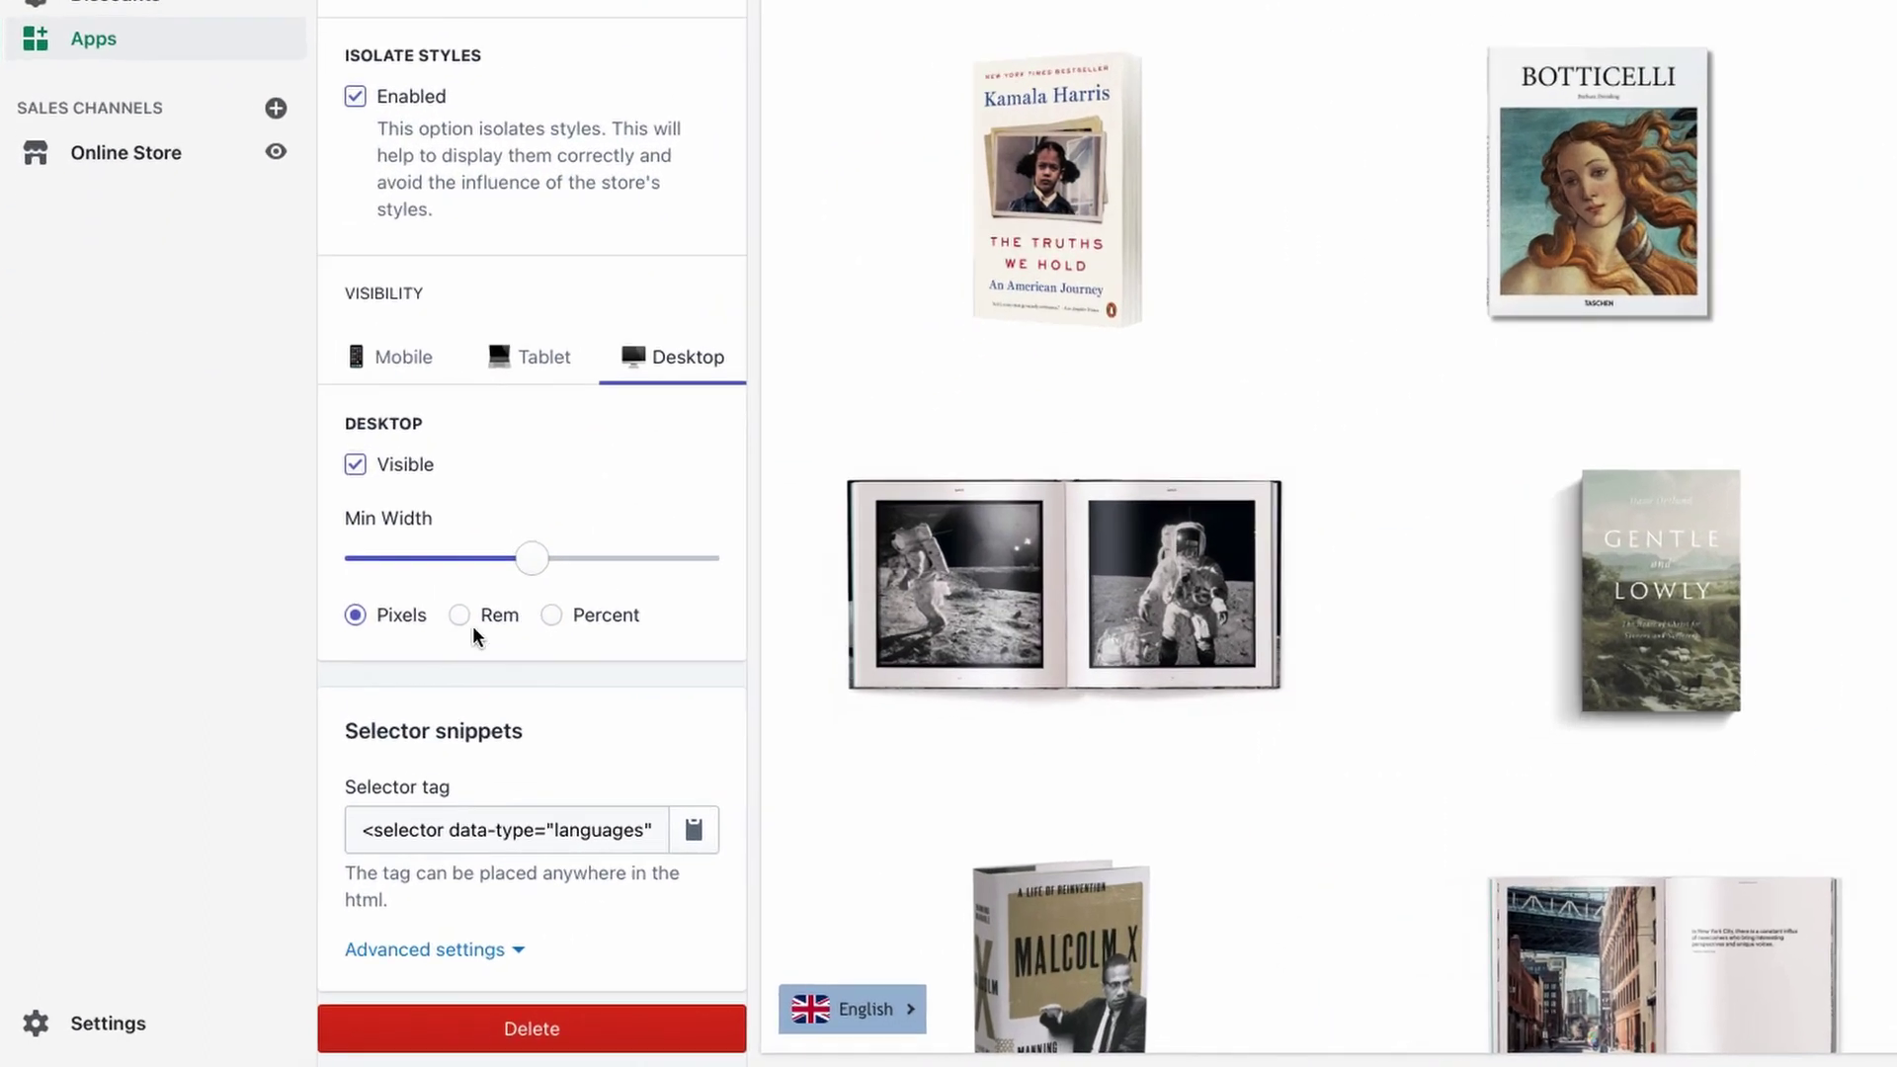
drag(258, 813, 273, 812)
drag(367, 729, 533, 732)
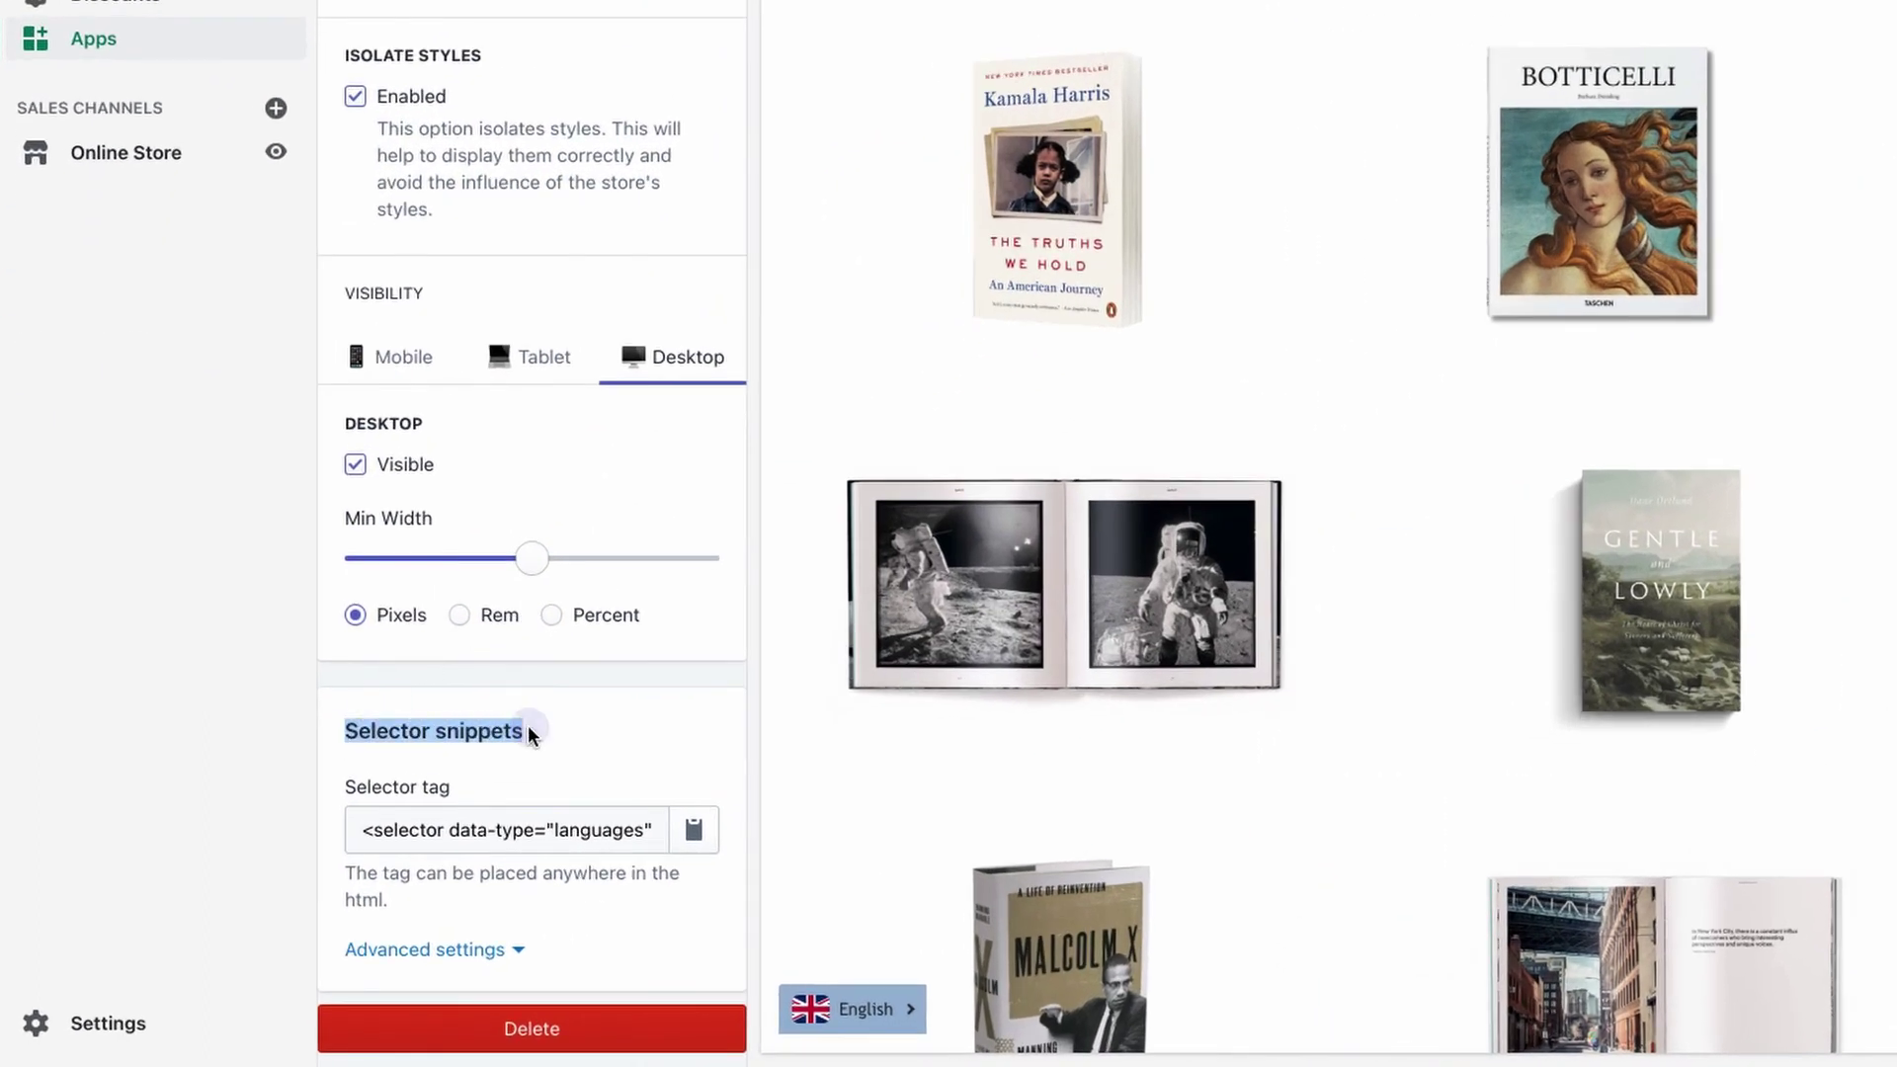
click(518, 946)
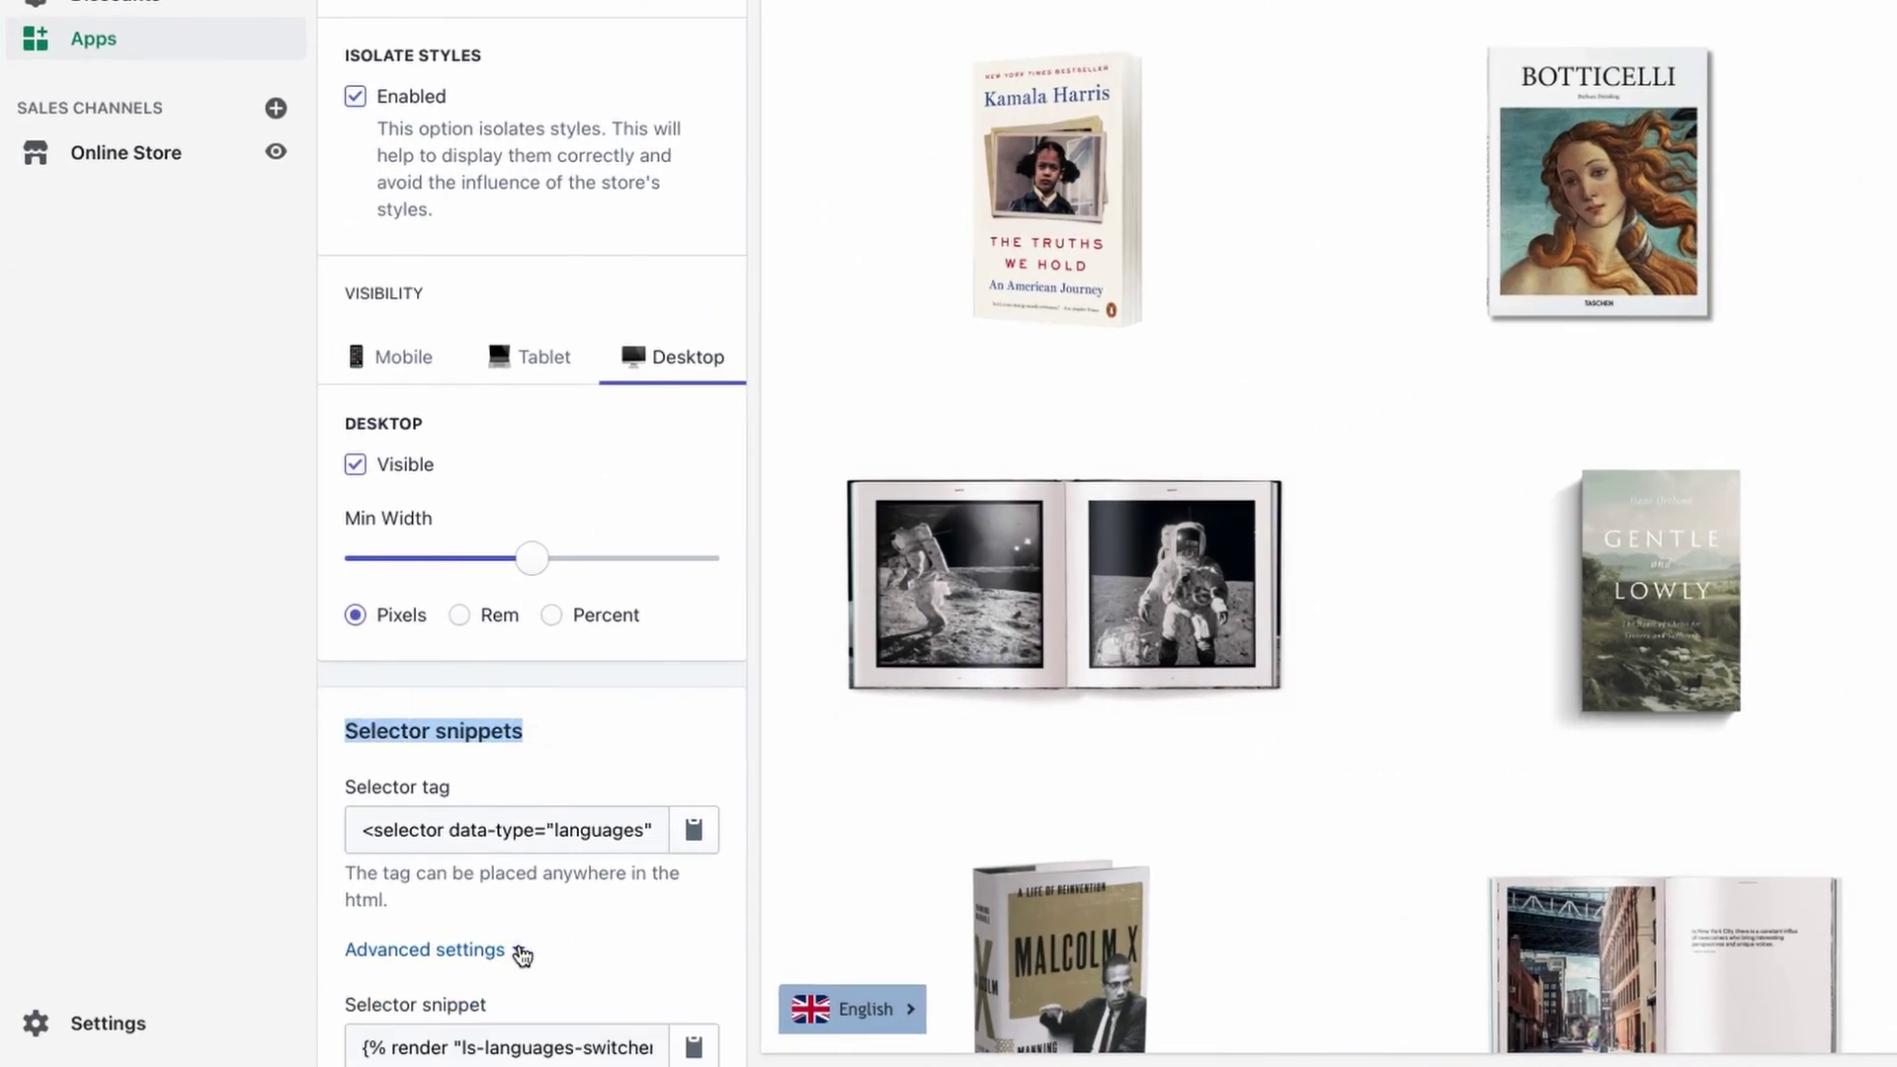
- Review the remaining selector snippets and save the language selector changes
scroll(518, 946, down, 4)
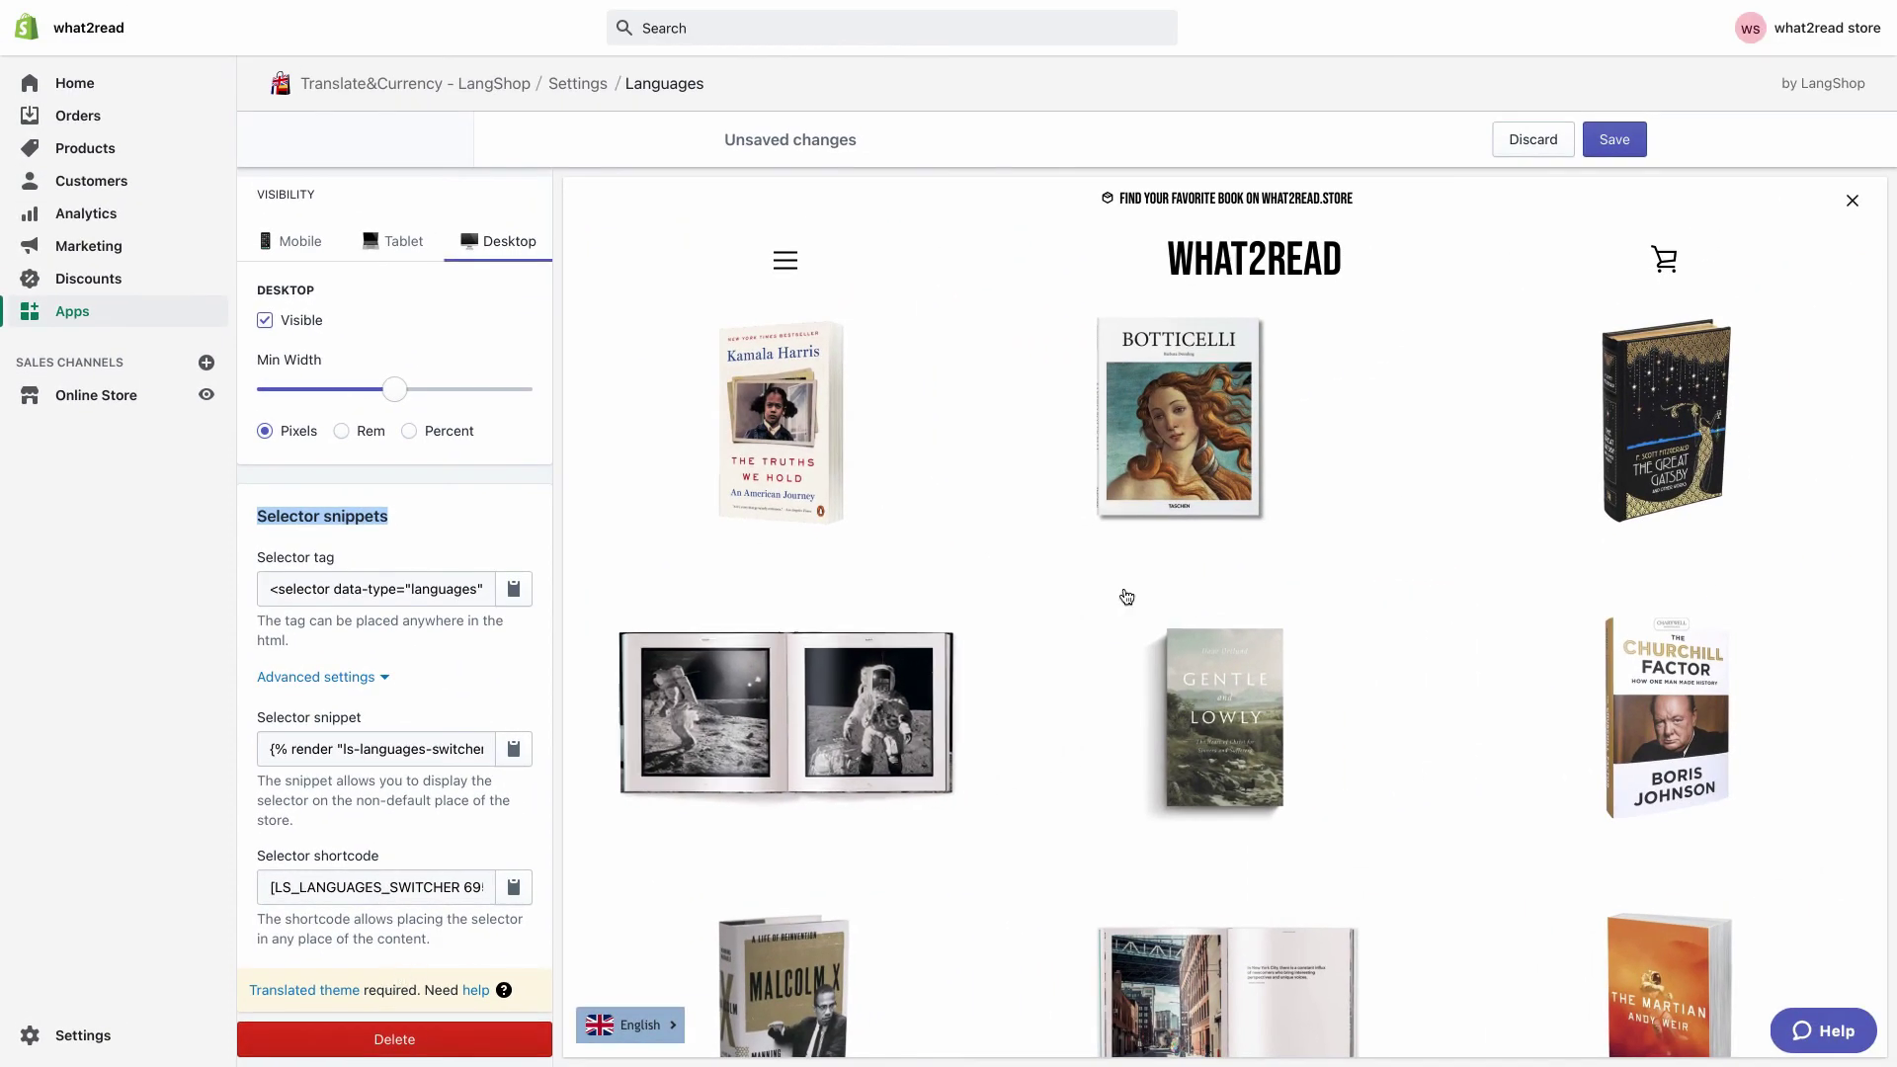
click(1608, 146)
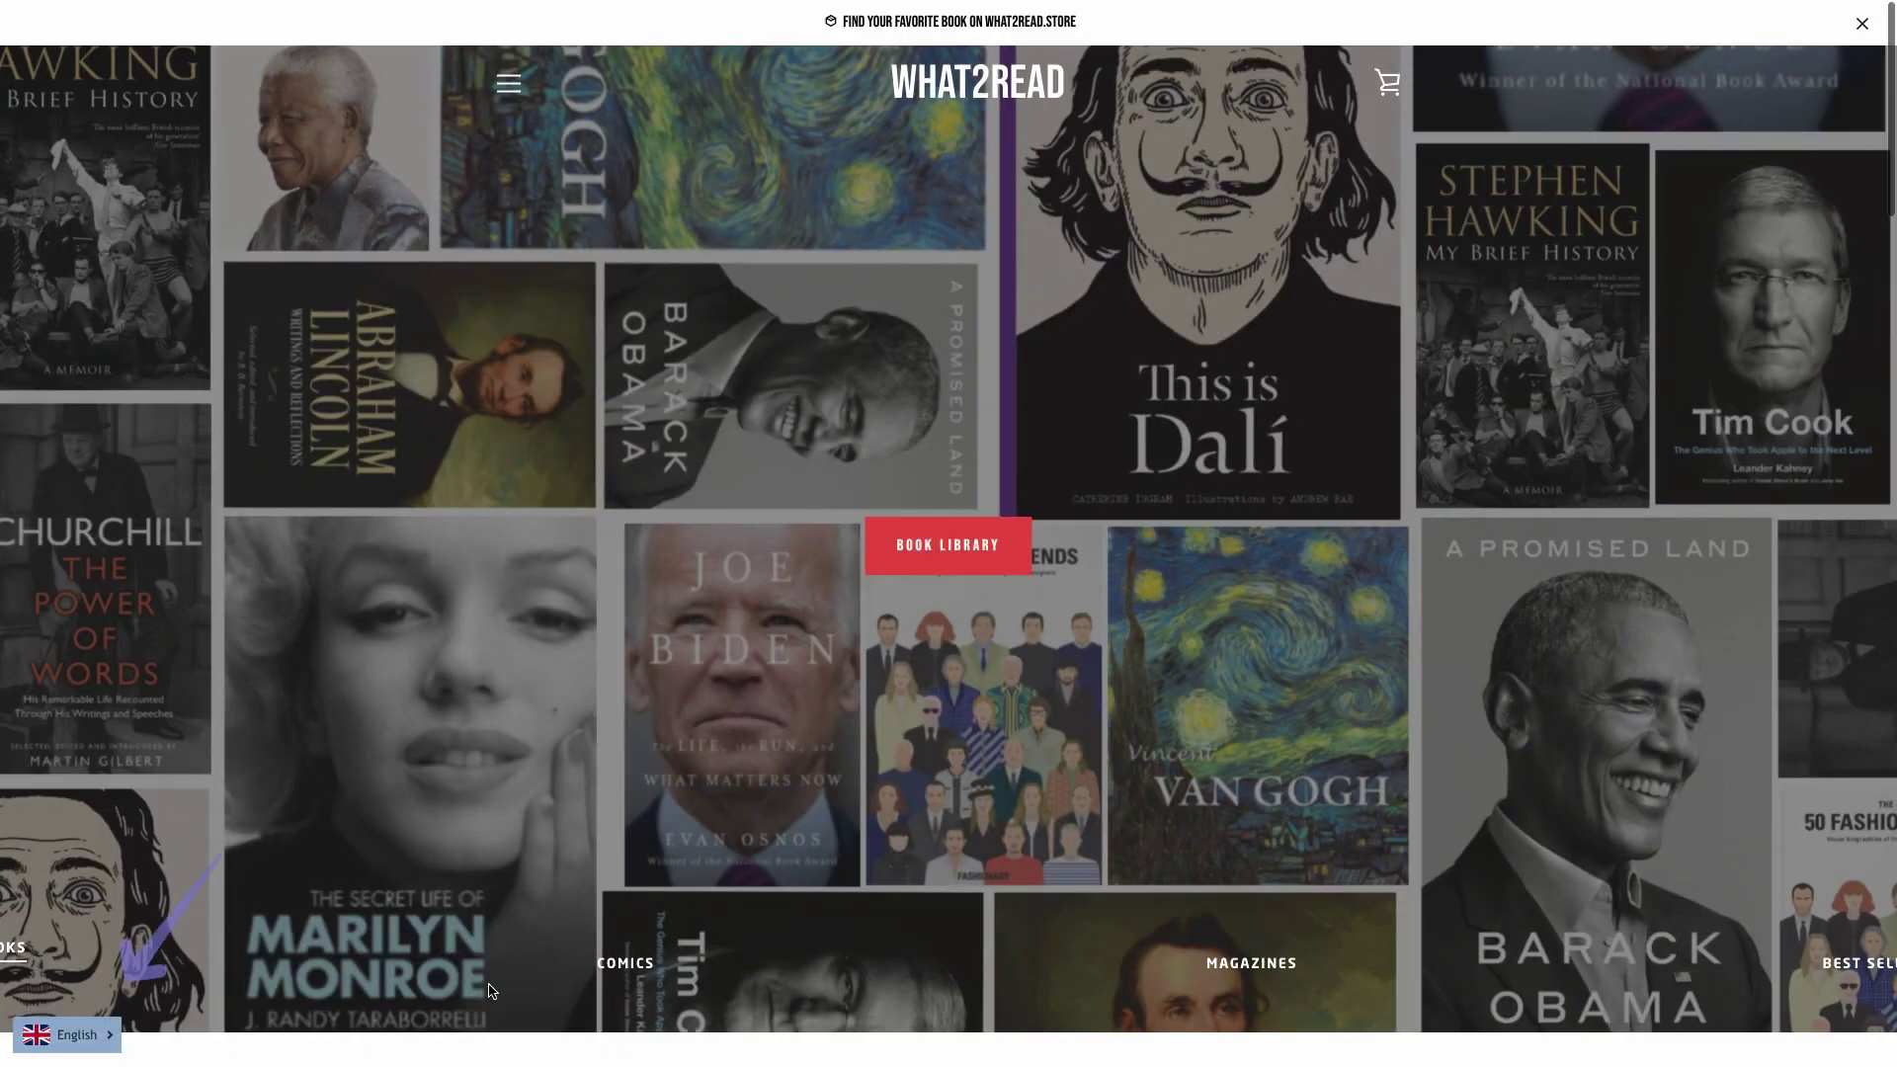
- Switch the live what2read storefront from English to Italian with the language selector and check the translated home page
scroll(488, 985, down, 10)
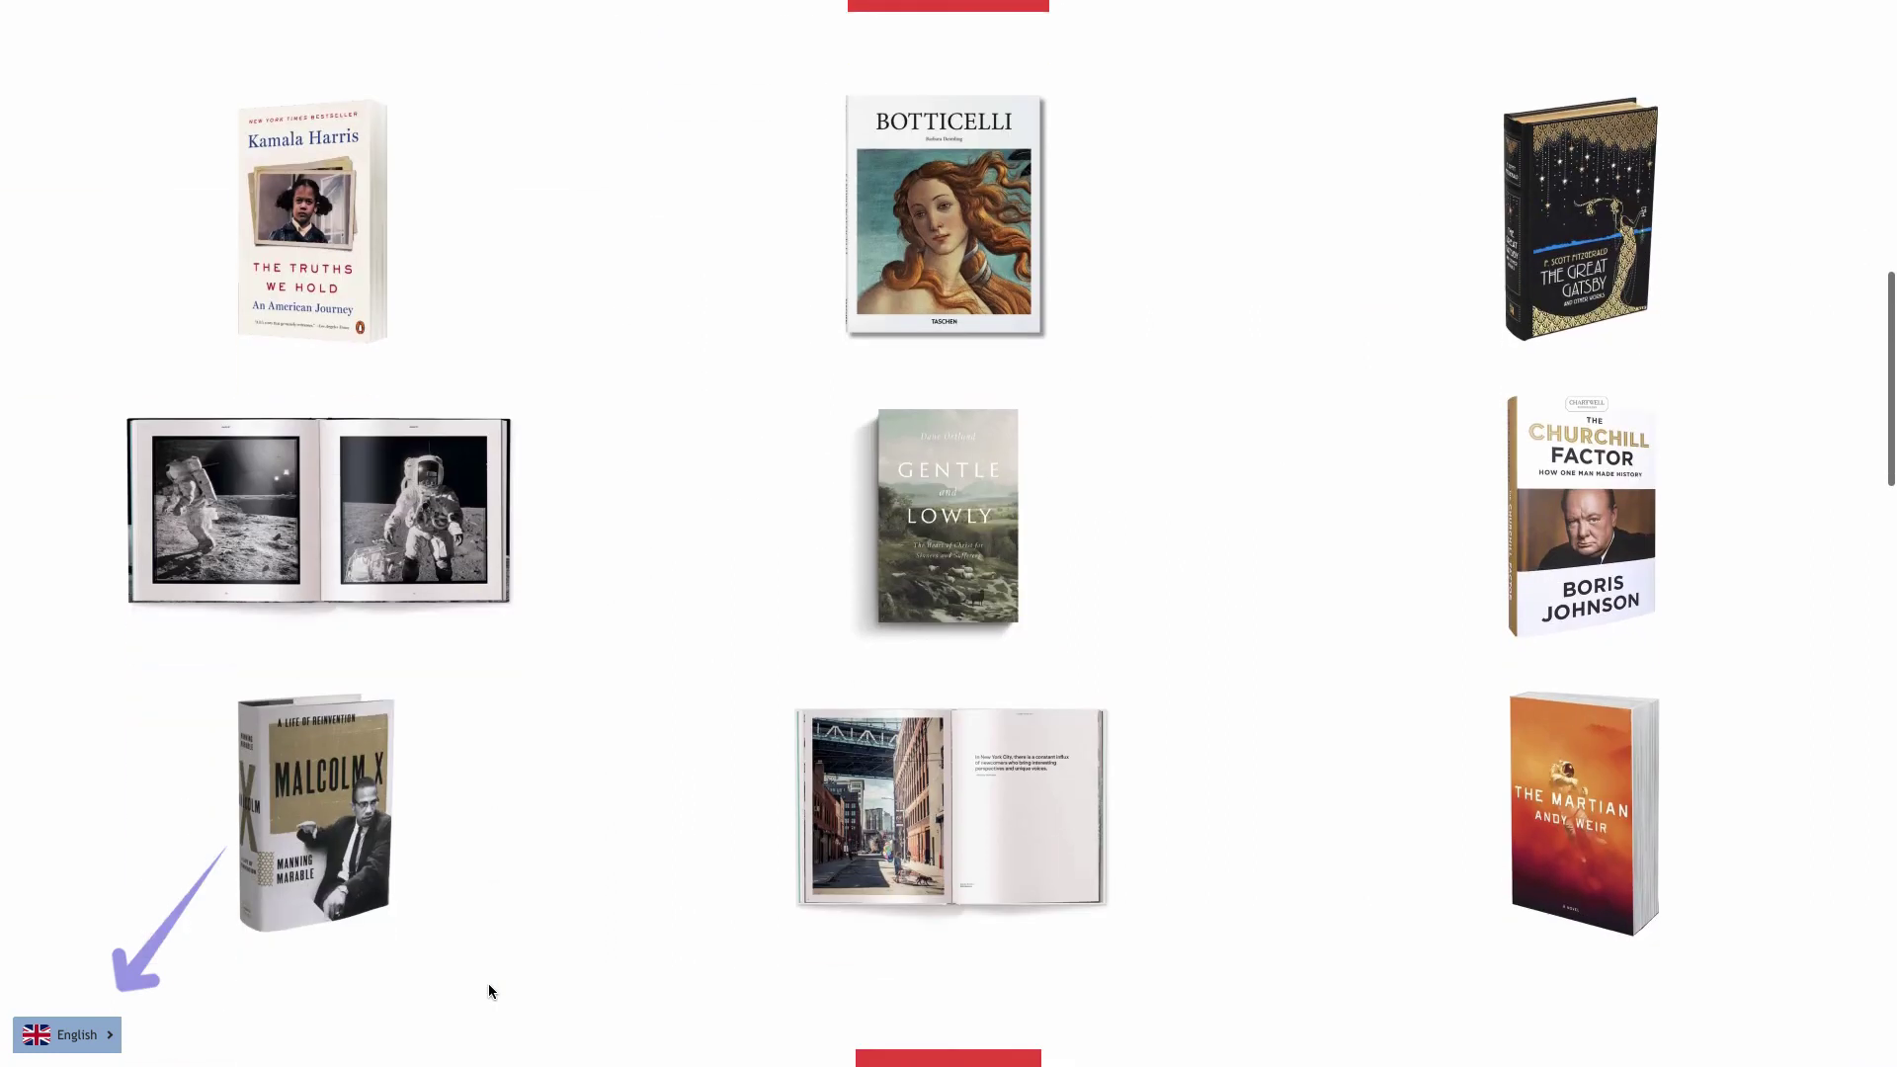
click(68, 1034)
click(95, 855)
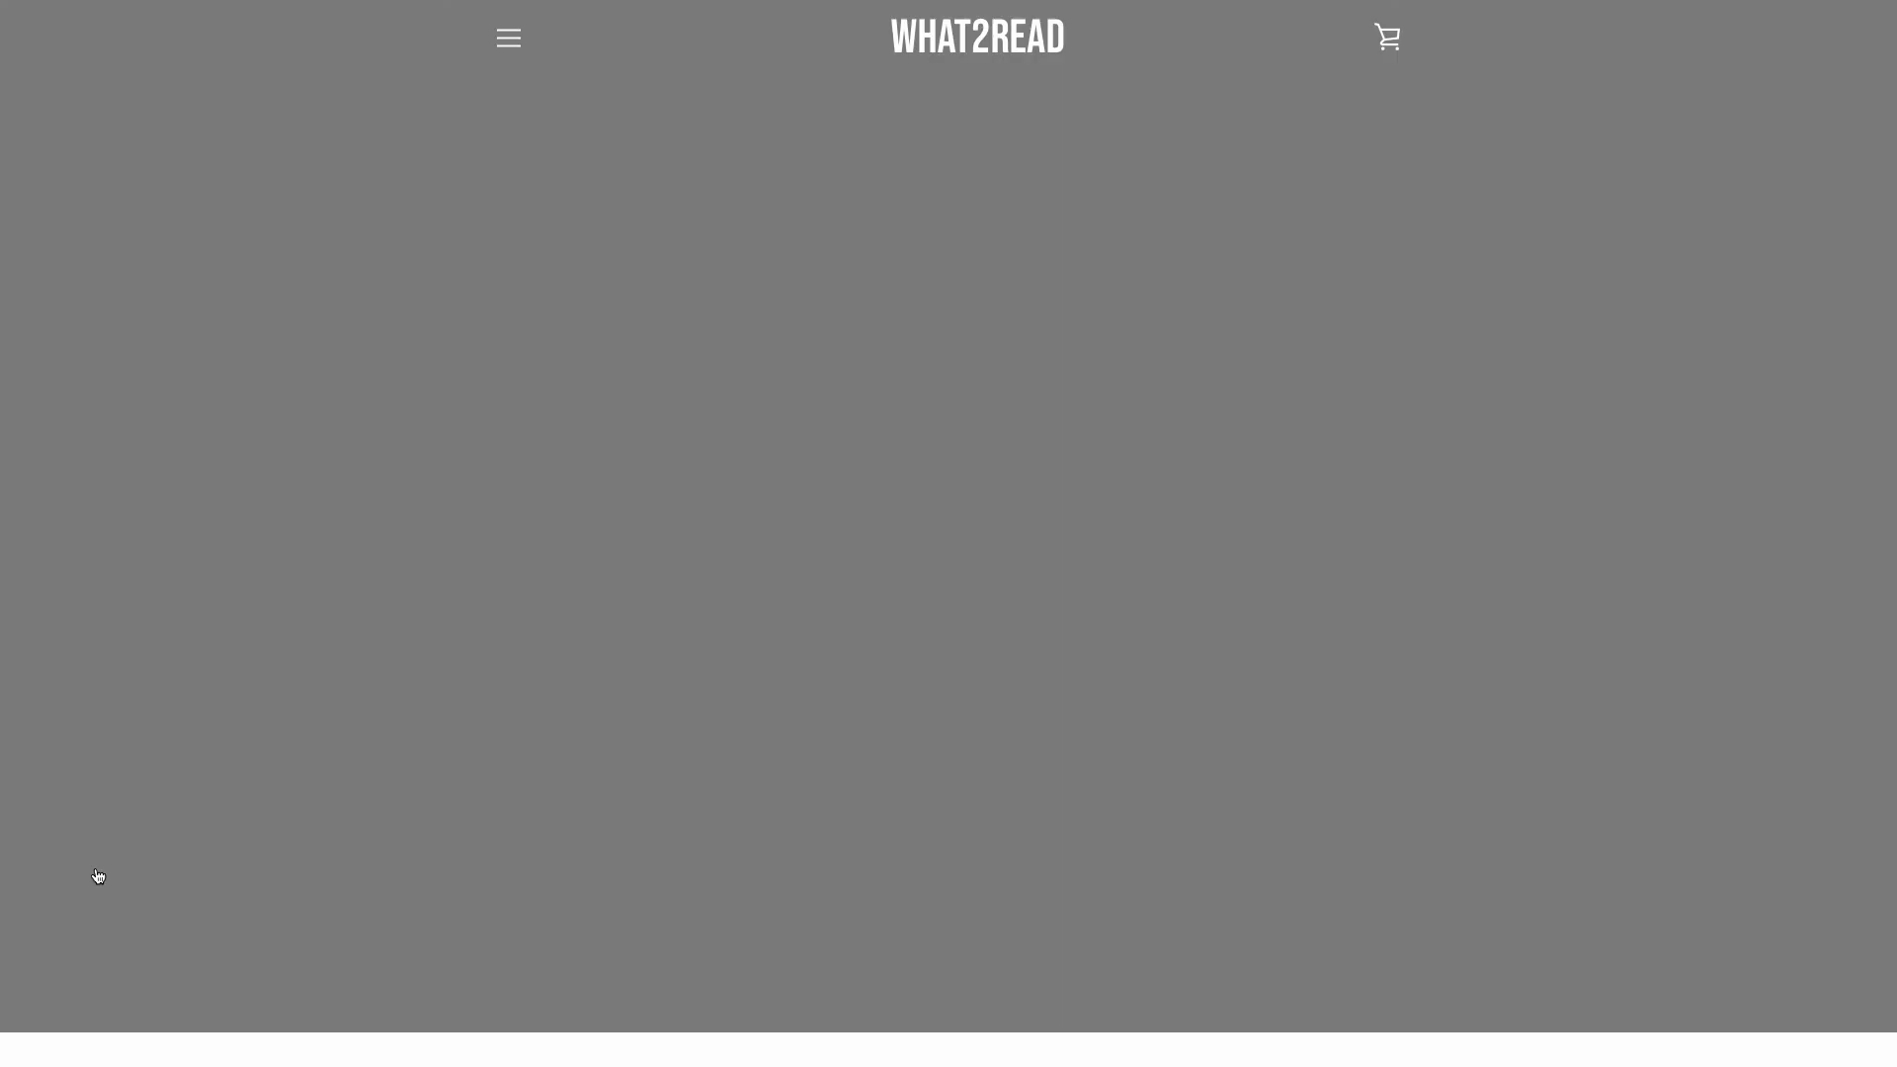
scroll(98, 877, down, 9)
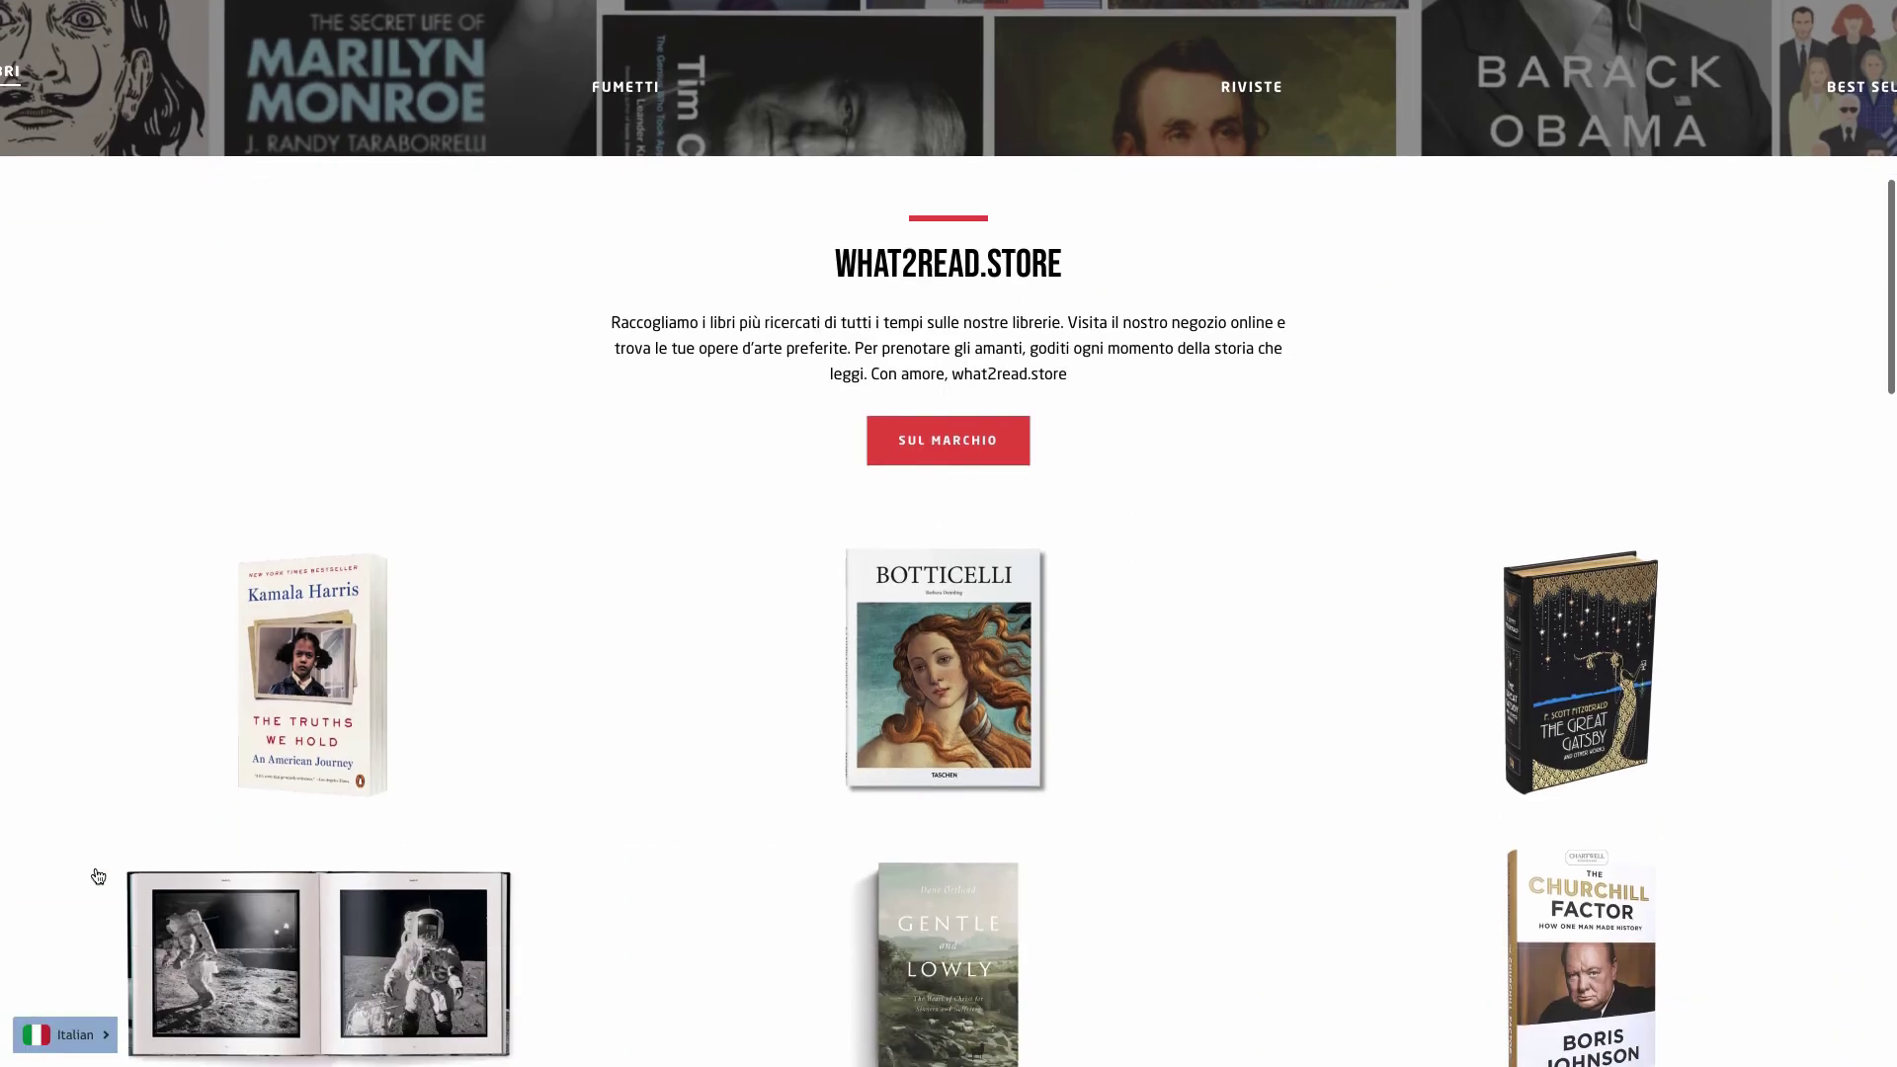
scroll(98, 876, down, 1)
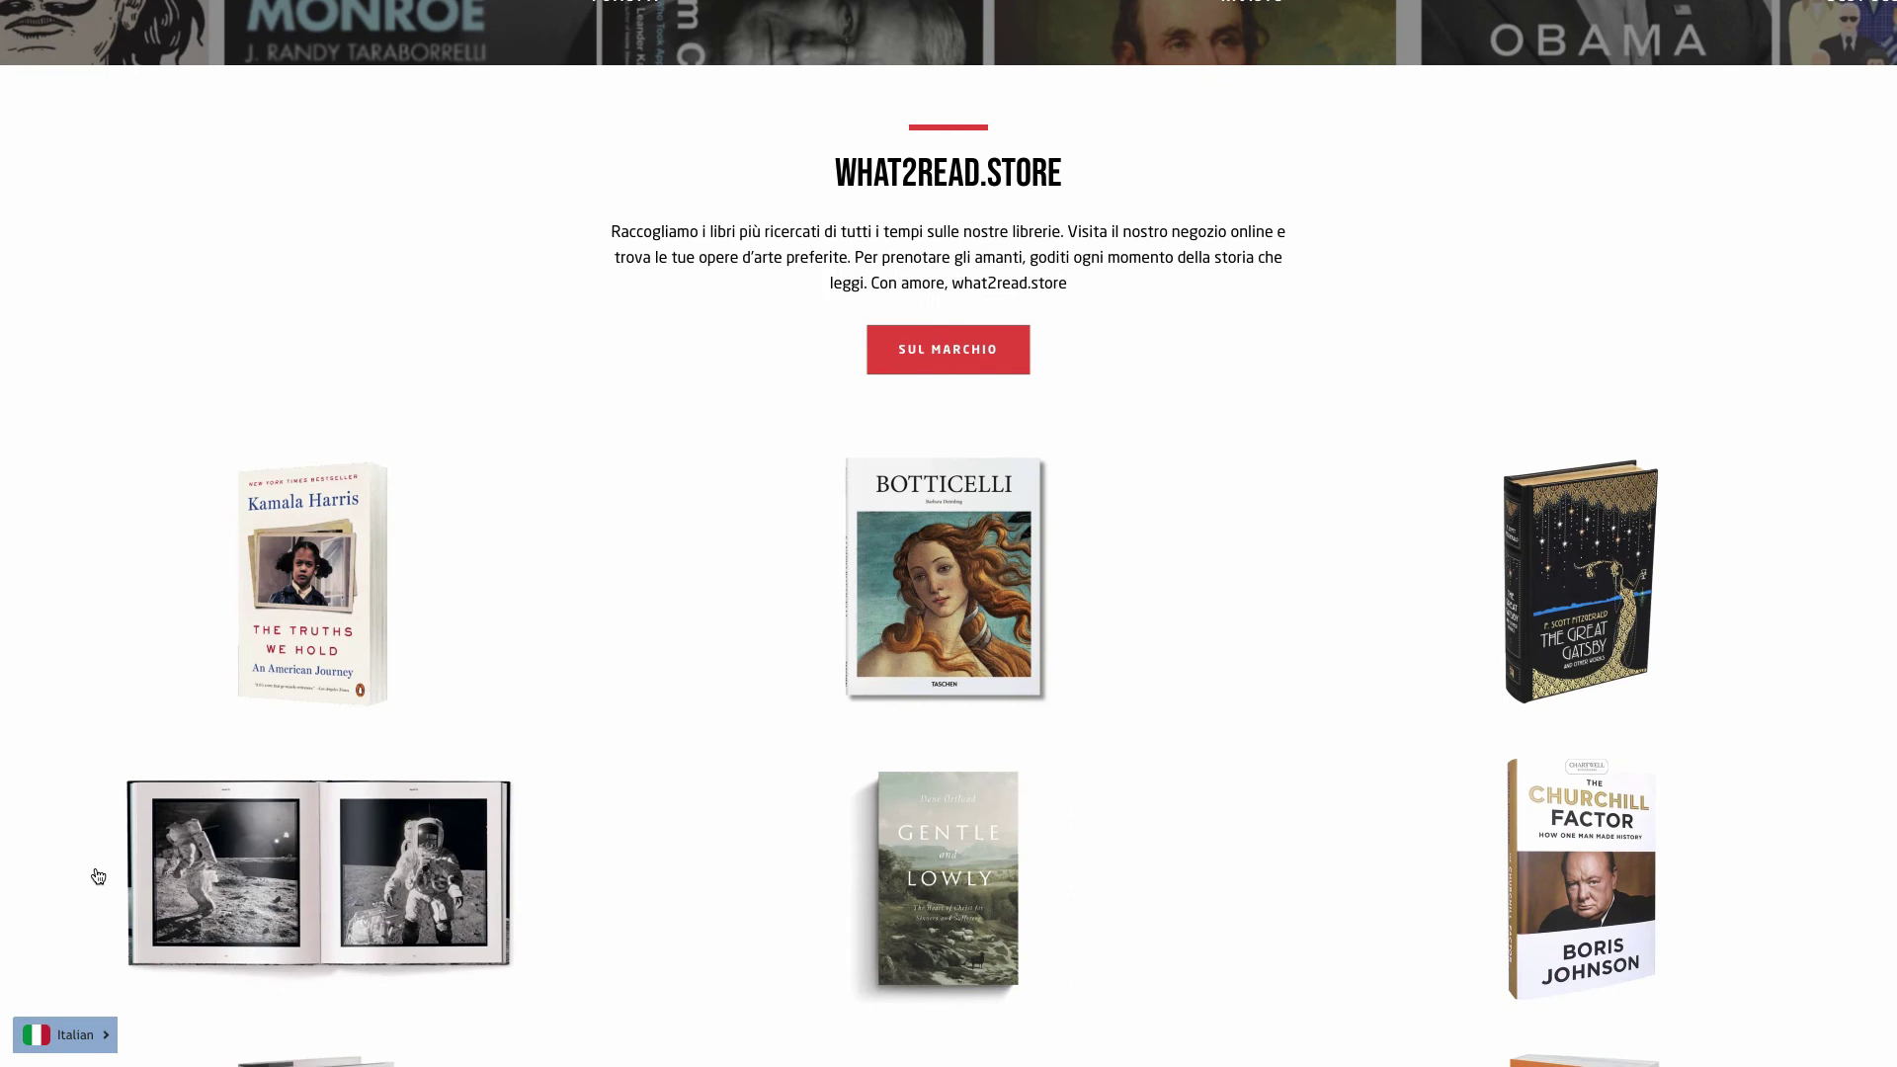
- Search the LangShop help center for "Customizing a language selector"
text(Customizing a language selector)
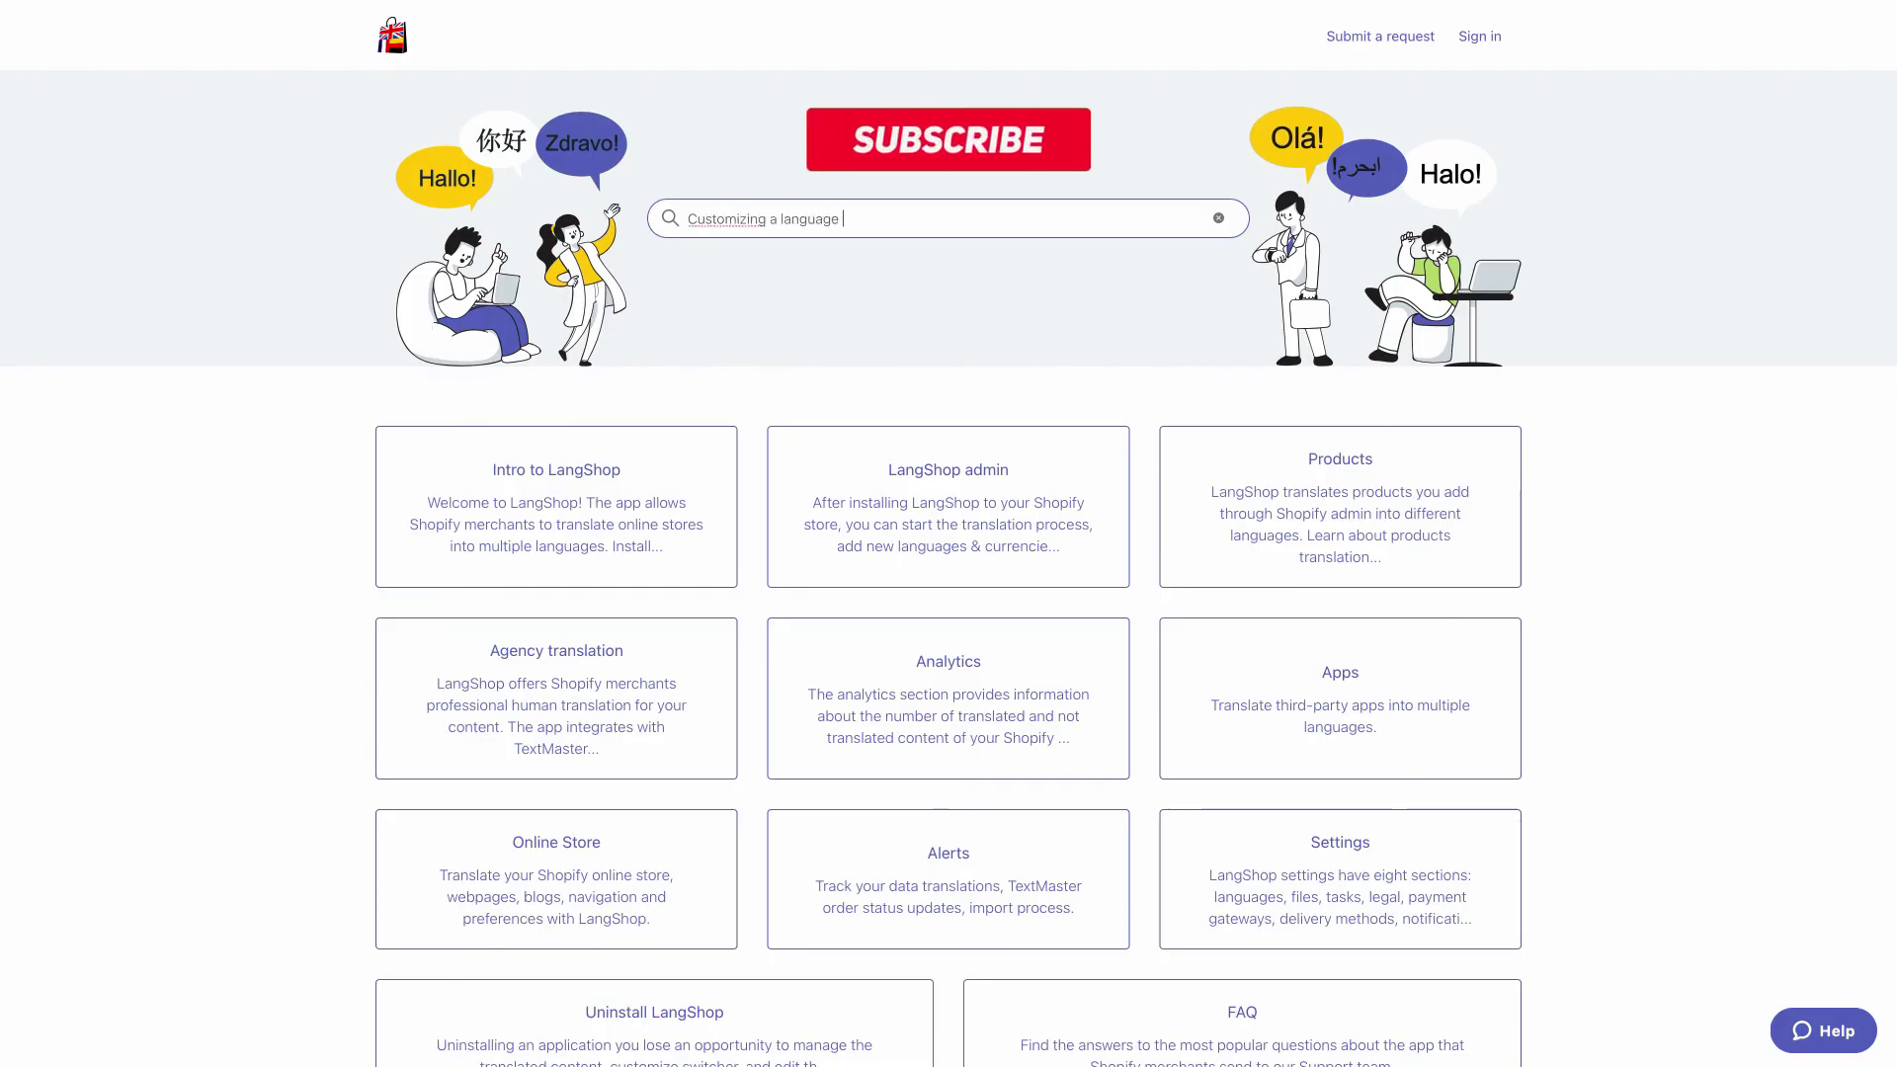